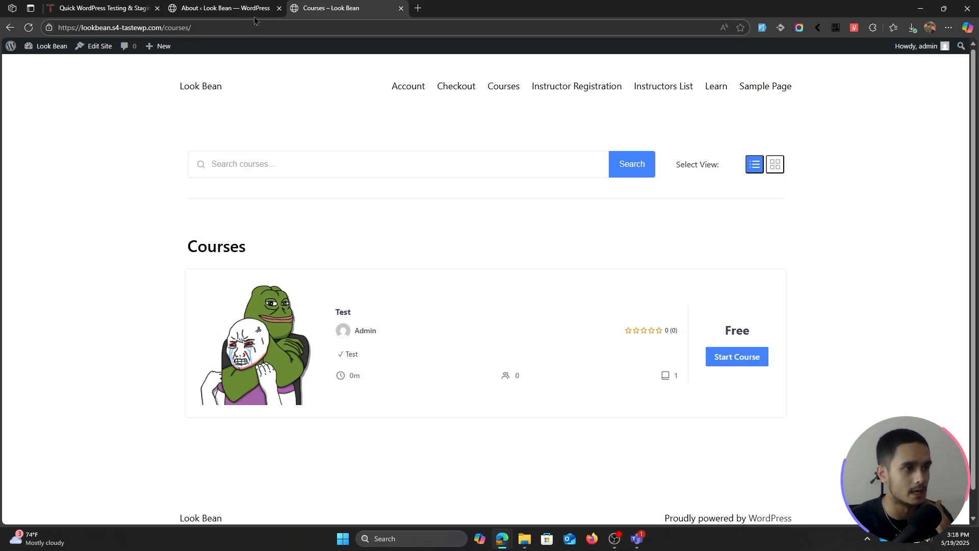
# Open the Test course page, look through its overview and details, and start the course to view its lesson.
pyautogui.click(340, 312)
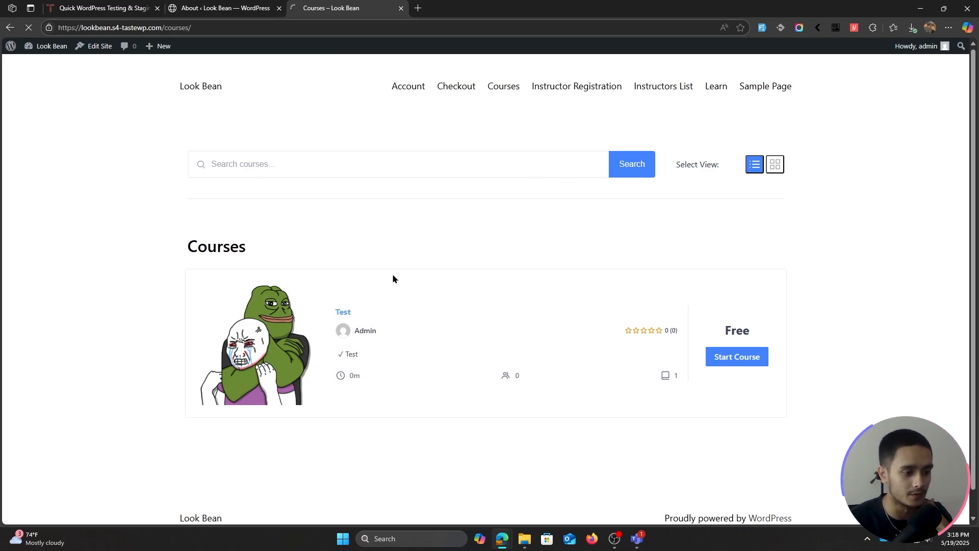
pyautogui.scroll(-3, 388, 275)
pyautogui.scroll(1, 584, 288)
pyautogui.scroll(3, 584, 289)
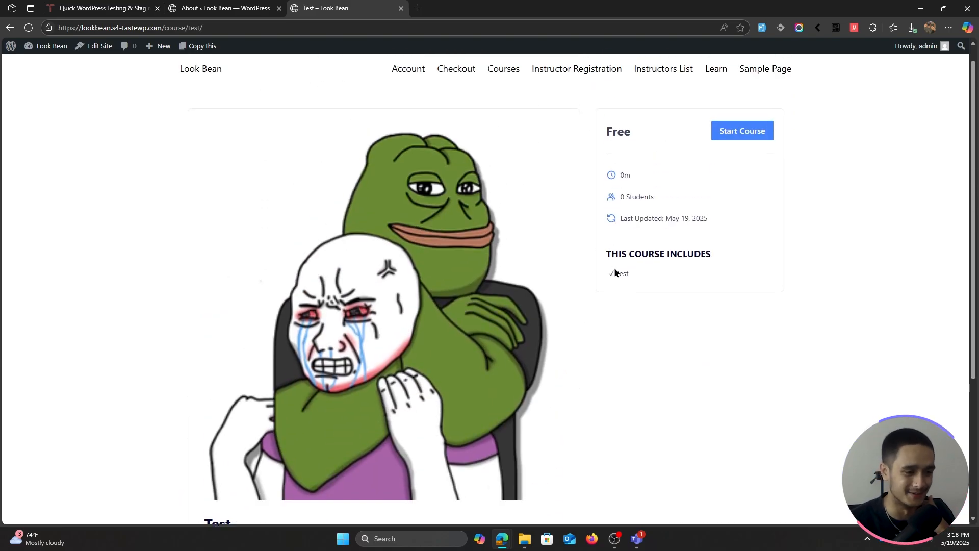
pyautogui.scroll(-4, 616, 285)
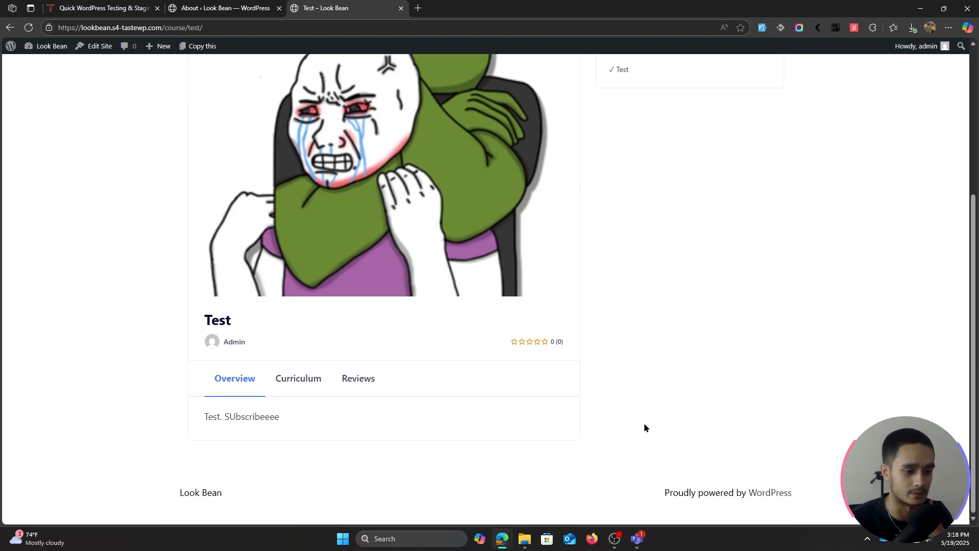
pyautogui.scroll(4, 644, 424)
pyautogui.click(754, 152)
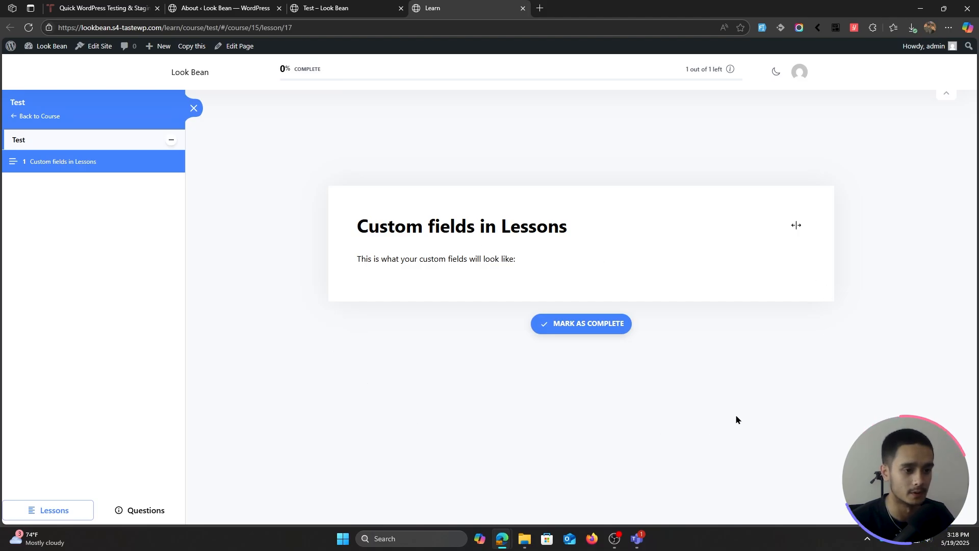
# Close the lesson and Test course pages and return to the WordPress admin.
pyautogui.click(347, 6)
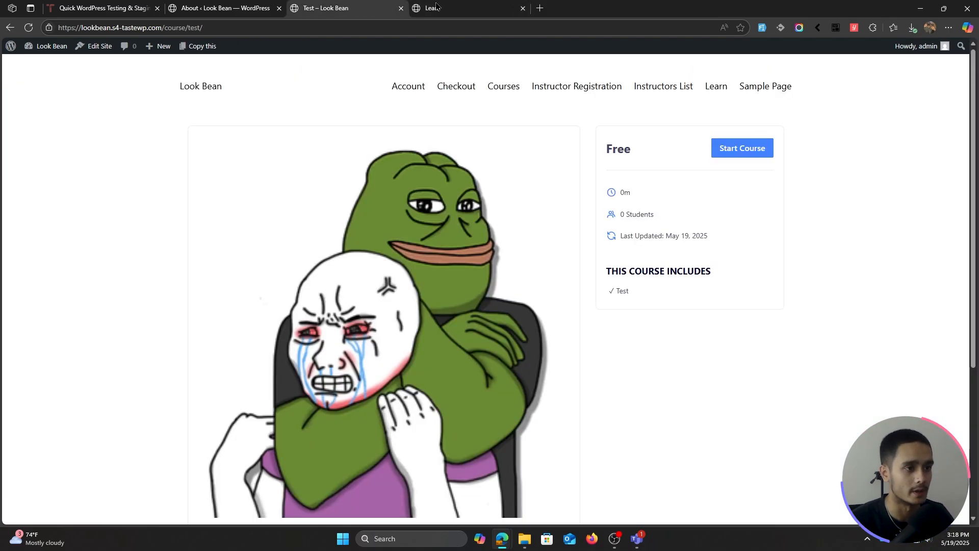
pyautogui.click(522, 9)
pyautogui.click(224, 8)
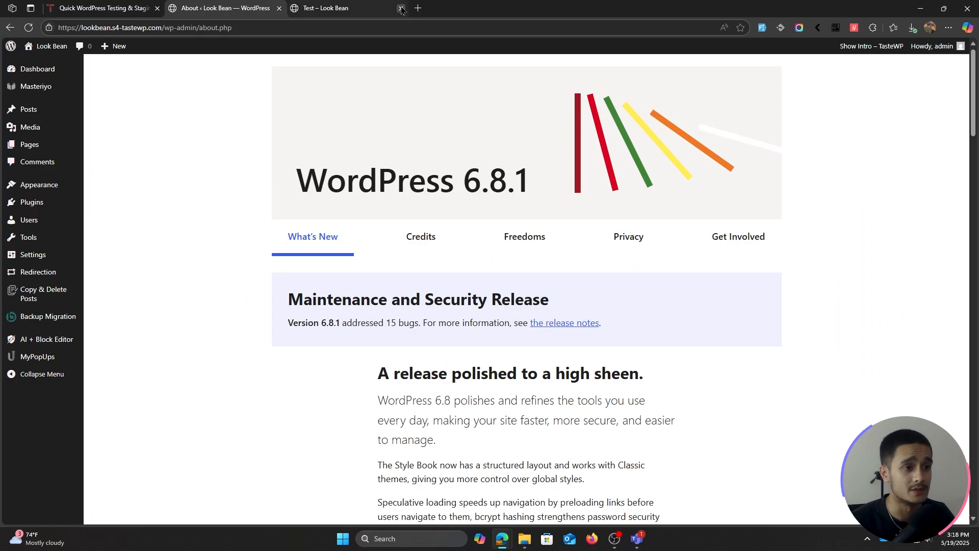
pyautogui.click(400, 9)
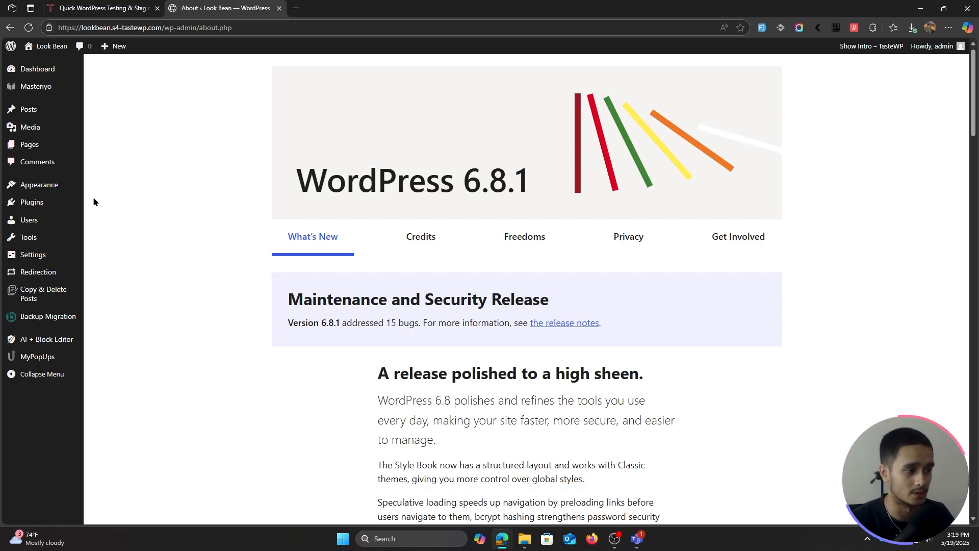
# Search the plugin directory for "CSS and JS", and install and activate the Simple Custom CSS and JS plugin.
pyautogui.moveTo(71, 203)
pyautogui.click(118, 227)
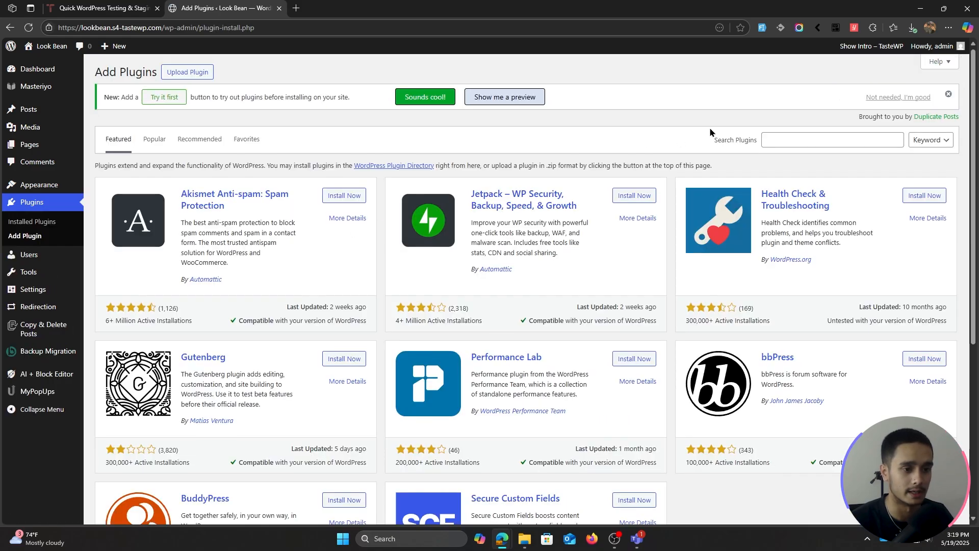
pyautogui.click(796, 144)
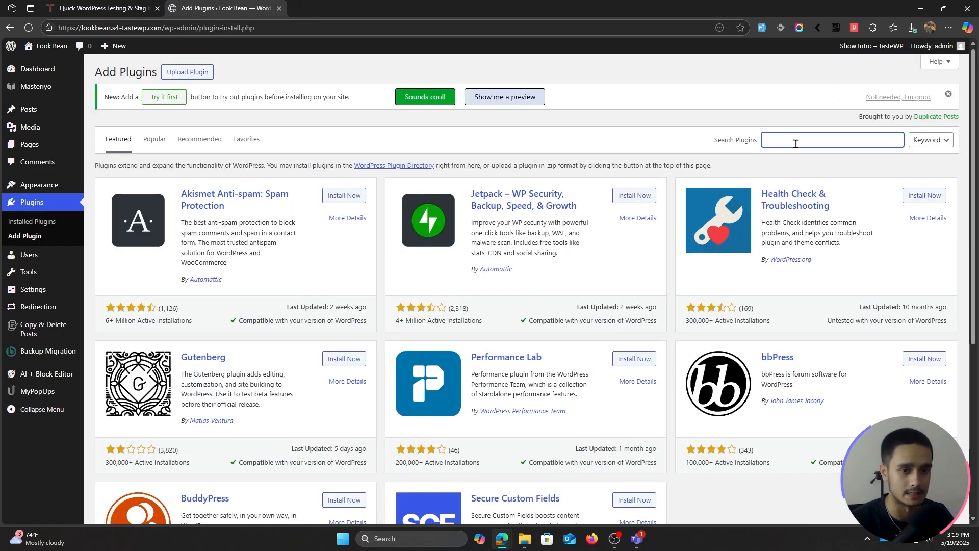
pyautogui.write('CSS and JS')
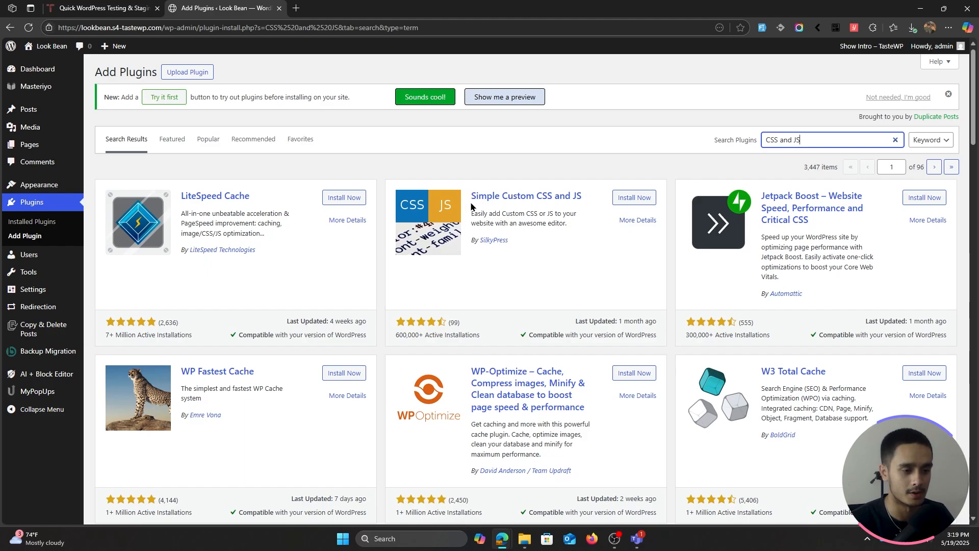
pyautogui.click(635, 198)
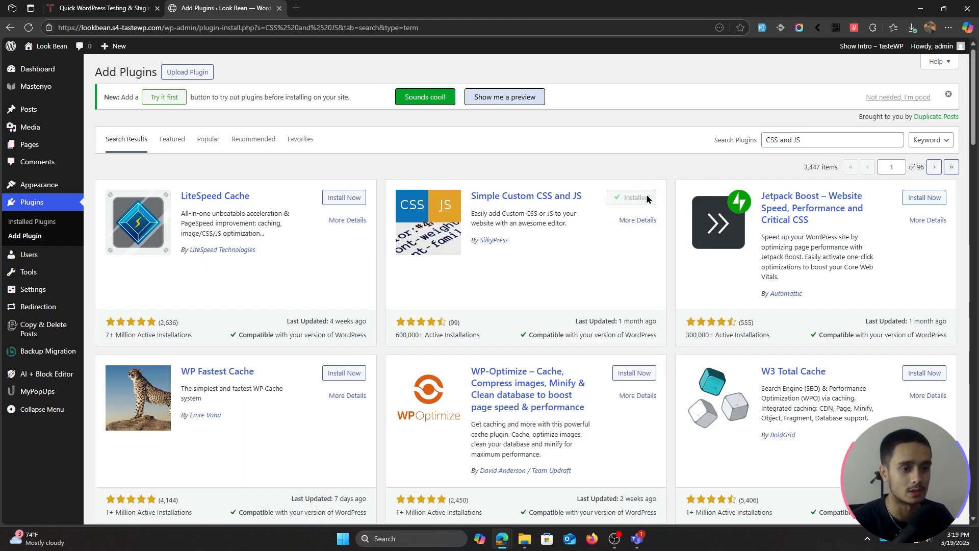
pyautogui.click(637, 201)
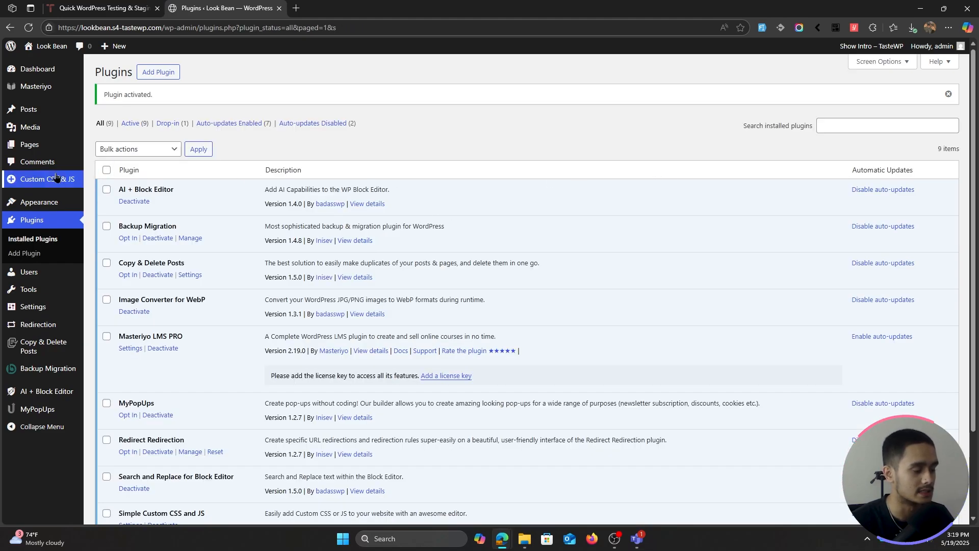
# Create a new custom JS code entry titled "MAS Custom Fields".
pyautogui.moveTo(46, 183)
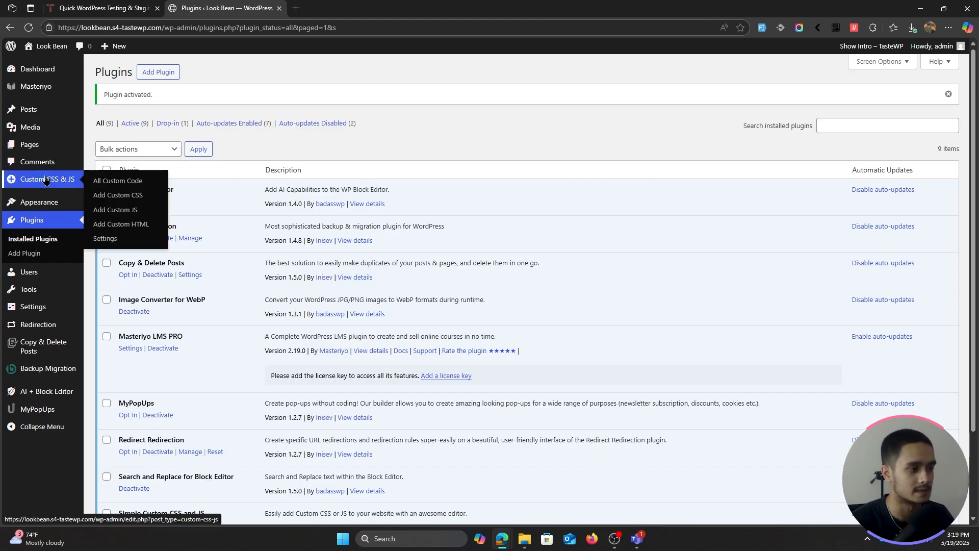
pyautogui.click(118, 214)
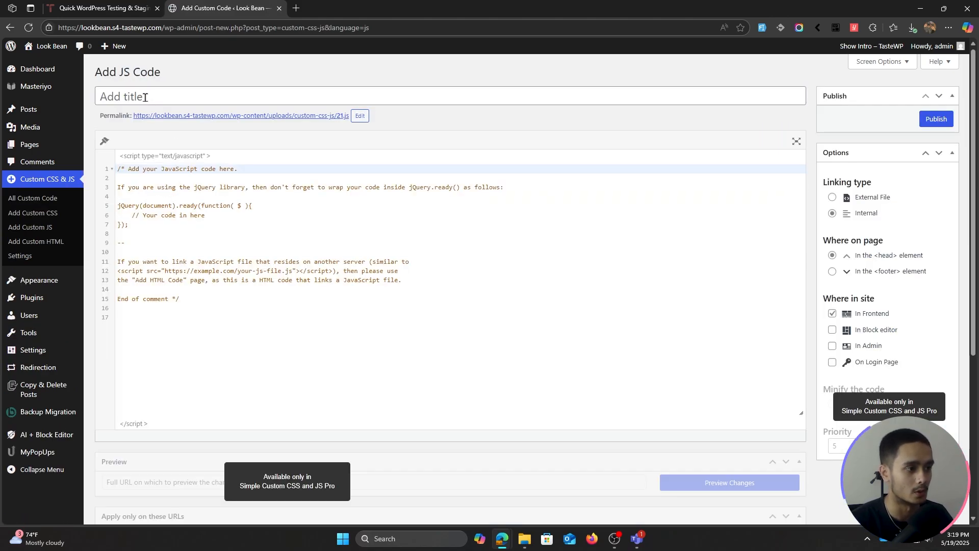
pyautogui.click(145, 97)
pyautogui.write('MAS Cu')
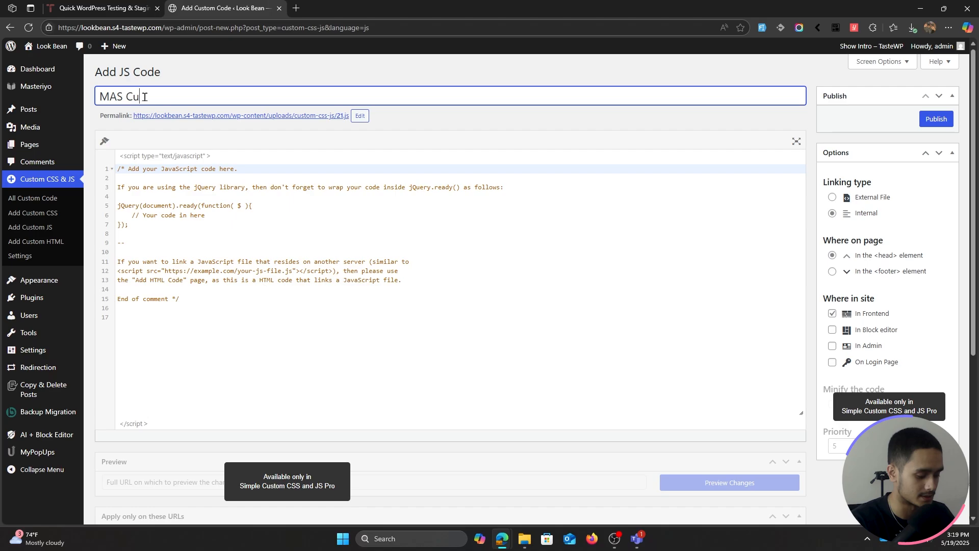
pyautogui.write('stom Cod')
pyautogui.press('BackSpace')
pyautogui.press('BackSpace')
pyautogui.press('BackSpace')
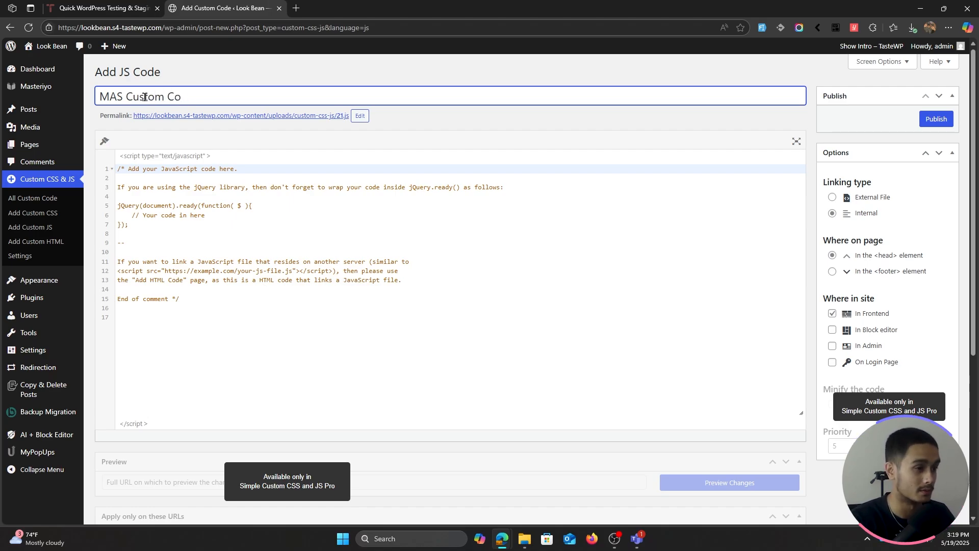
pyautogui.write('Fields')
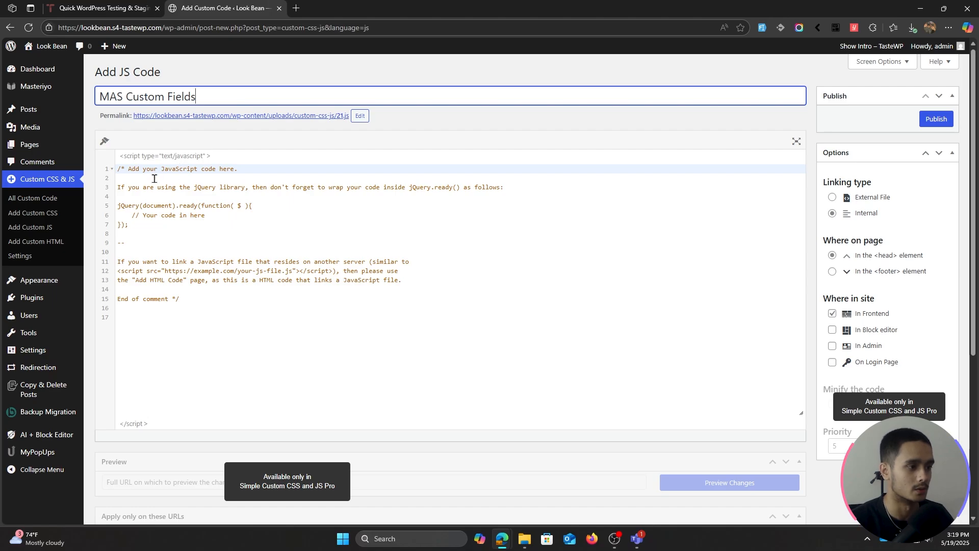
# Replace the placeholder comment in the code editor with the copied script that registers the Masteriyo custom fields, and review it.
pyautogui.moveTo(223, 298); pyautogui.dragTo(121, 165)
pyautogui.press('BackSpace')
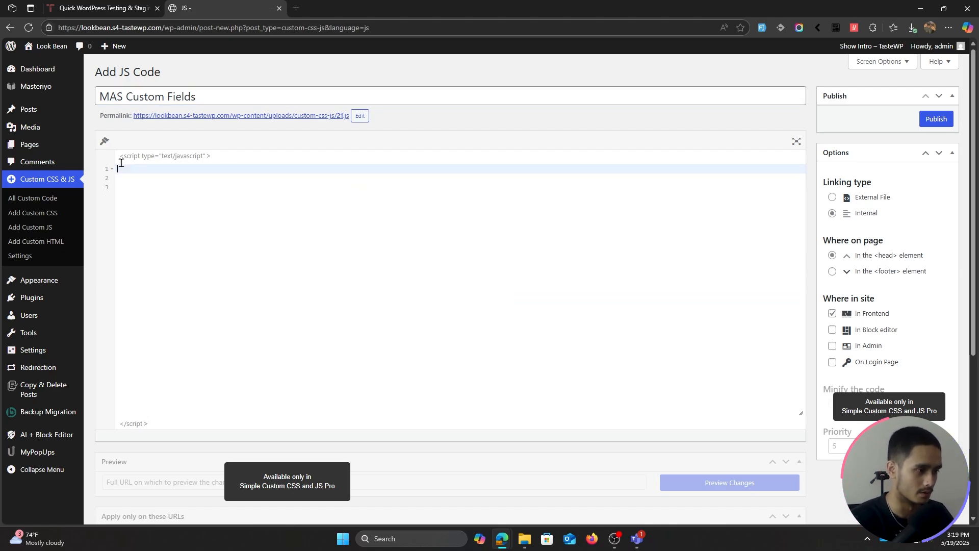
pyautogui.hotkey('ctrl', 'v')
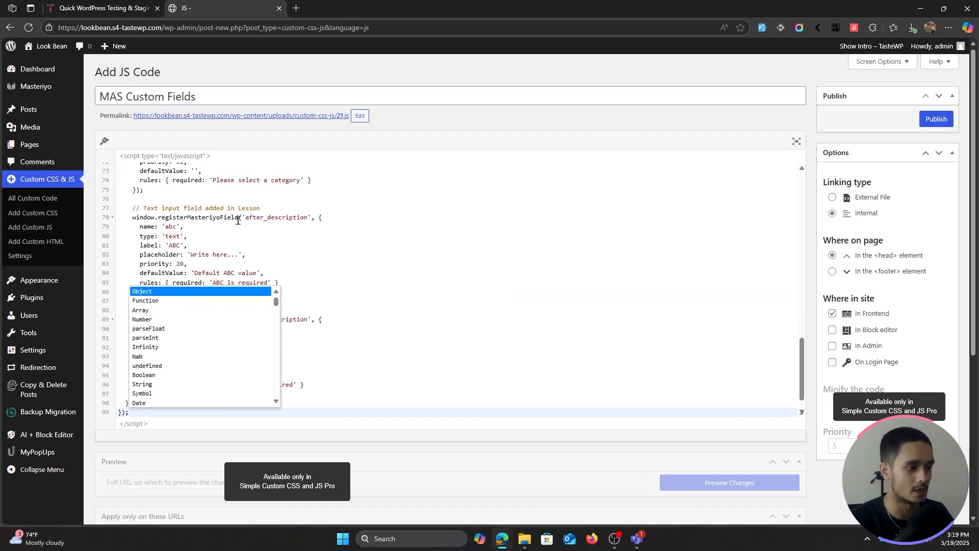
pyautogui.click(349, 310)
pyautogui.scroll(13, 265, 382)
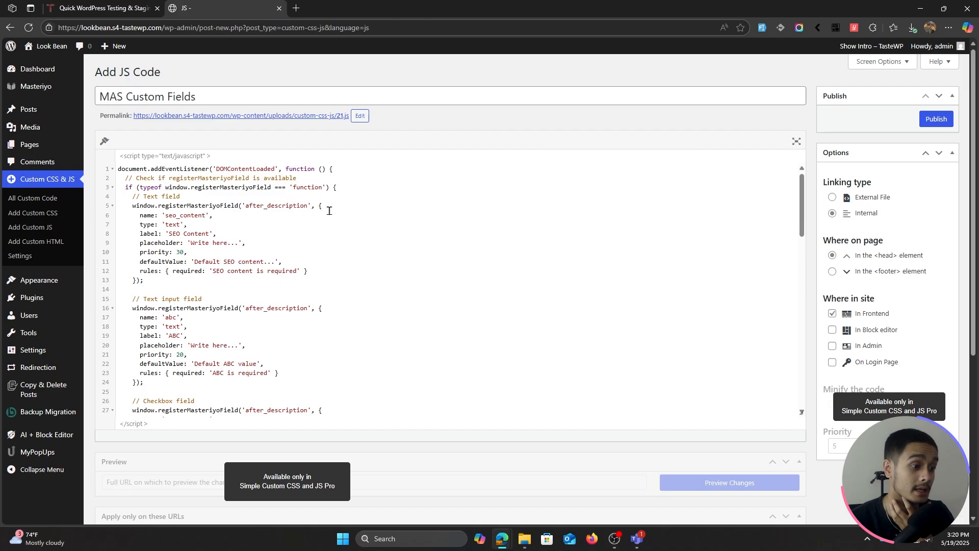
pyautogui.scroll(-10, 337, 296)
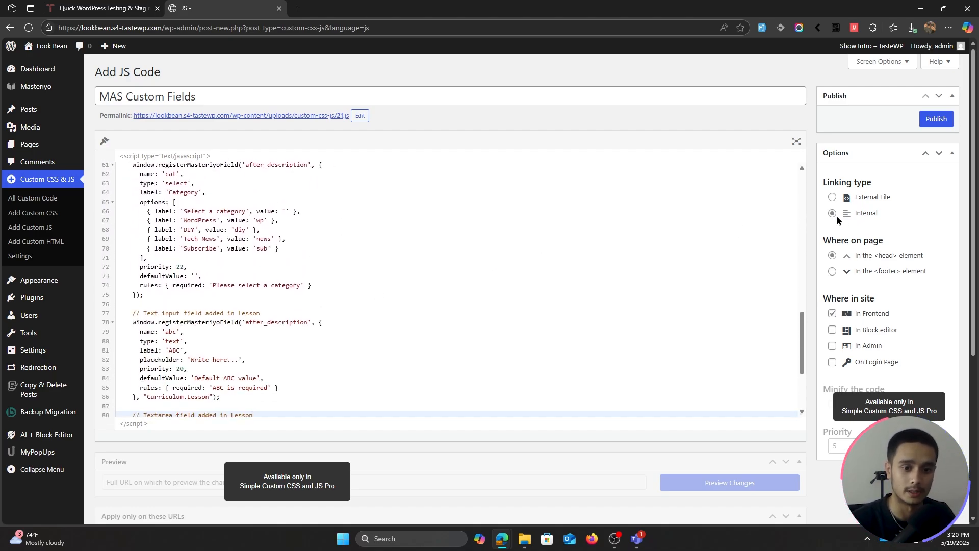
# Set the script to load in the <footer> element and also in Admin, and publish it.
pyautogui.click(836, 271)
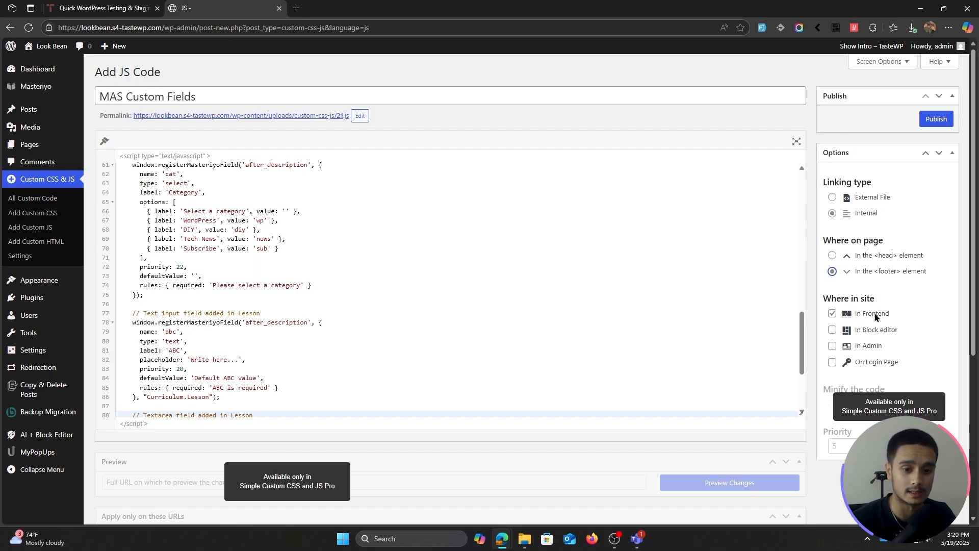
pyautogui.click(833, 346)
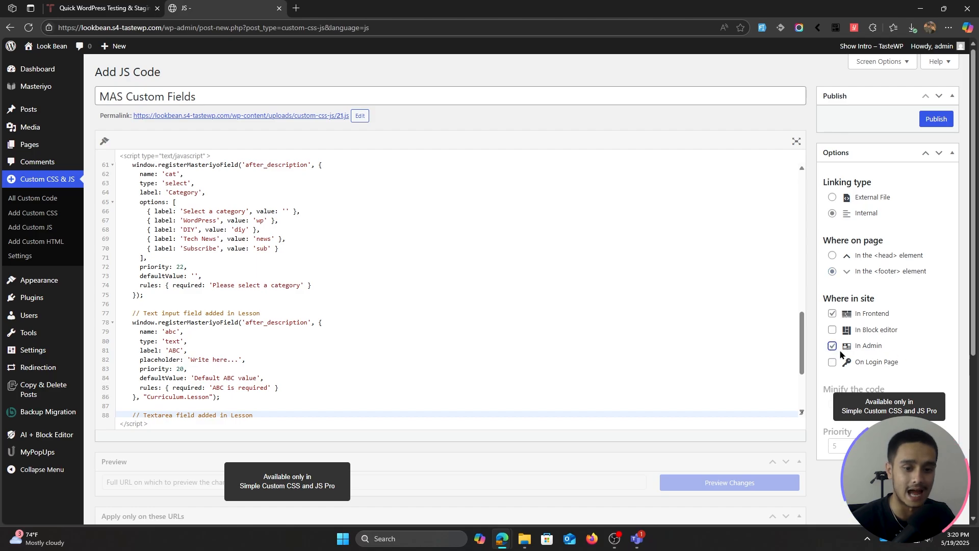
pyautogui.click(935, 121)
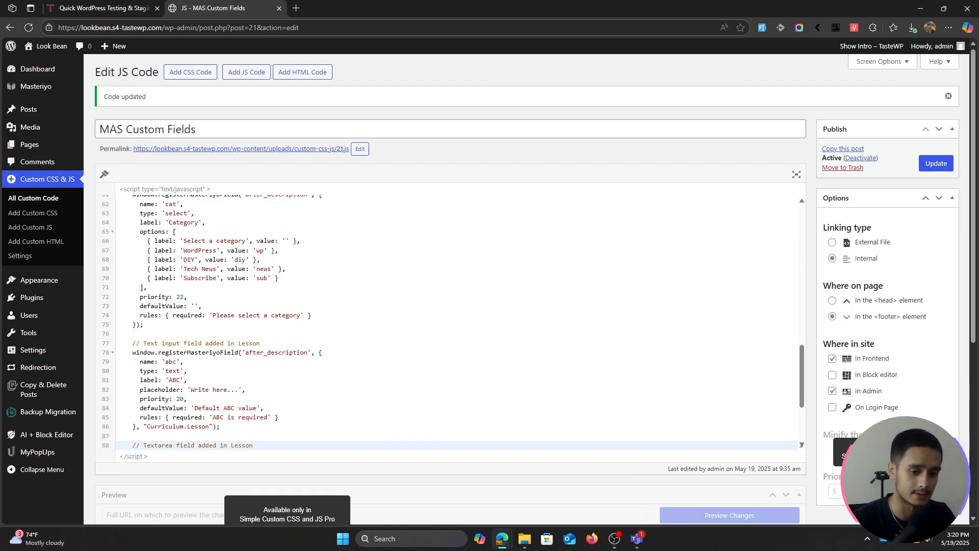
# Open the Test course for editing in Masteriyo and examine the Custom Fields section below its description.
pyautogui.click(40, 92)
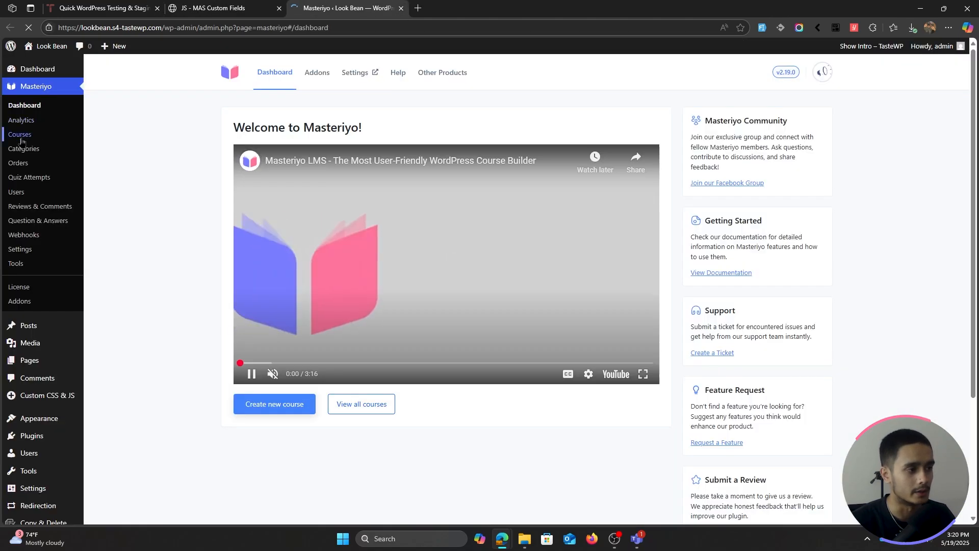
pyautogui.click(21, 137)
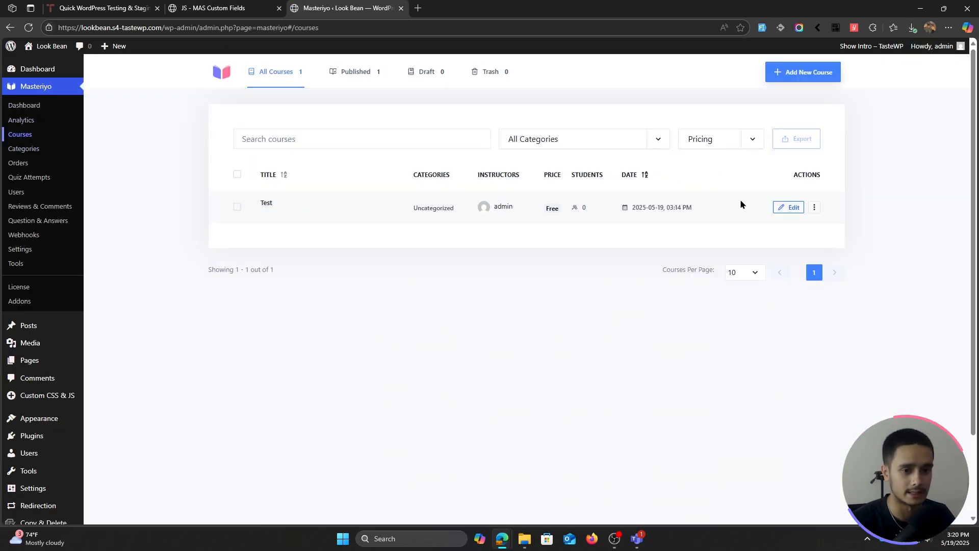
pyautogui.click(781, 209)
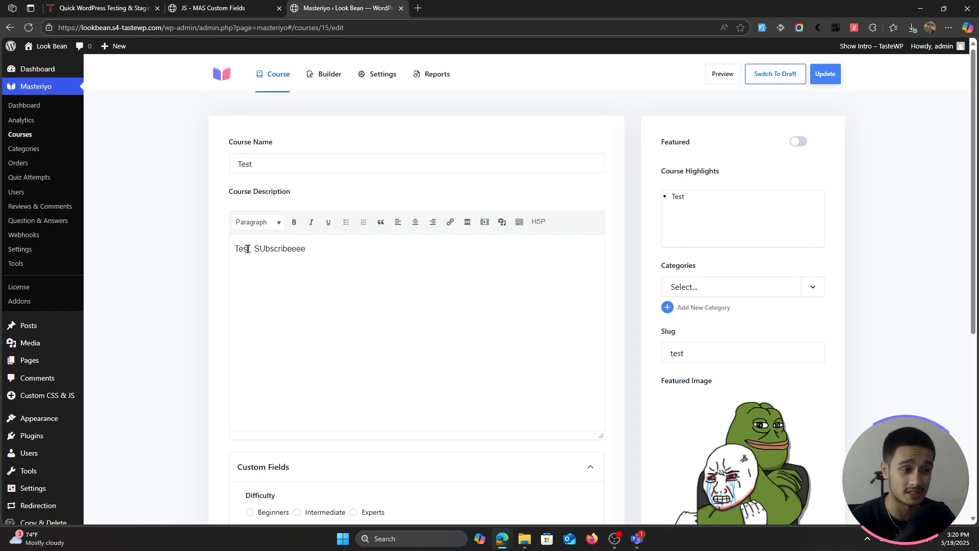
pyautogui.moveTo(254, 249); pyautogui.dragTo(357, 249)
pyautogui.click(342, 257)
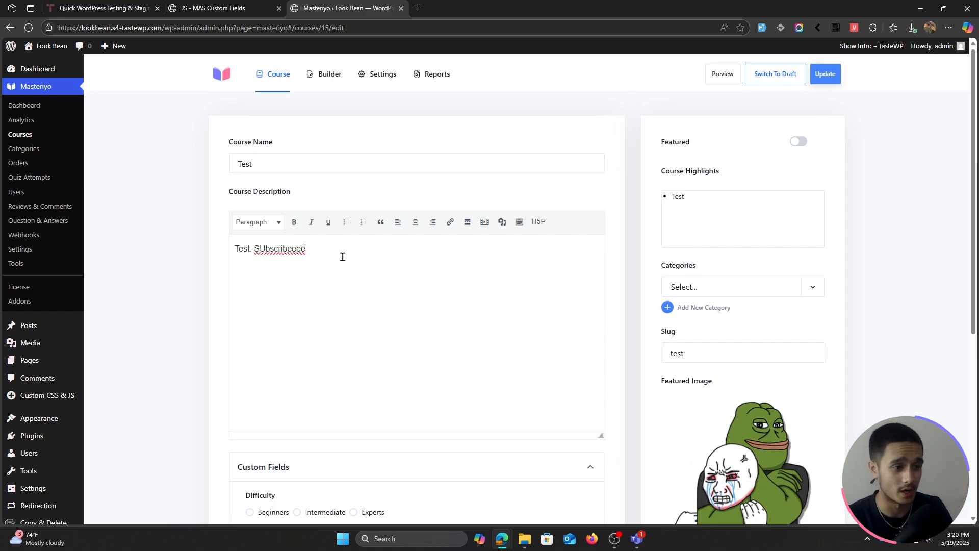
pyautogui.scroll(-5, 343, 256)
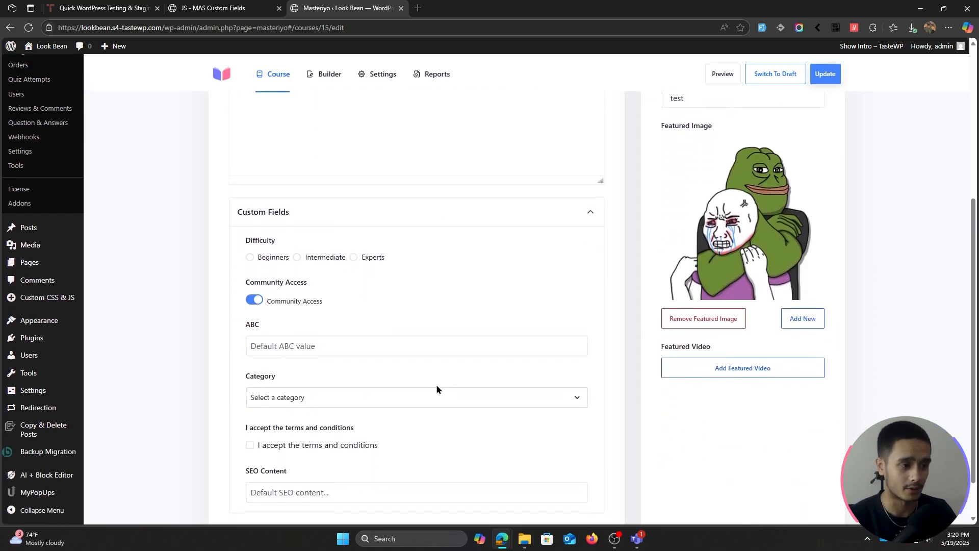
pyautogui.scroll(-2, 433, 387)
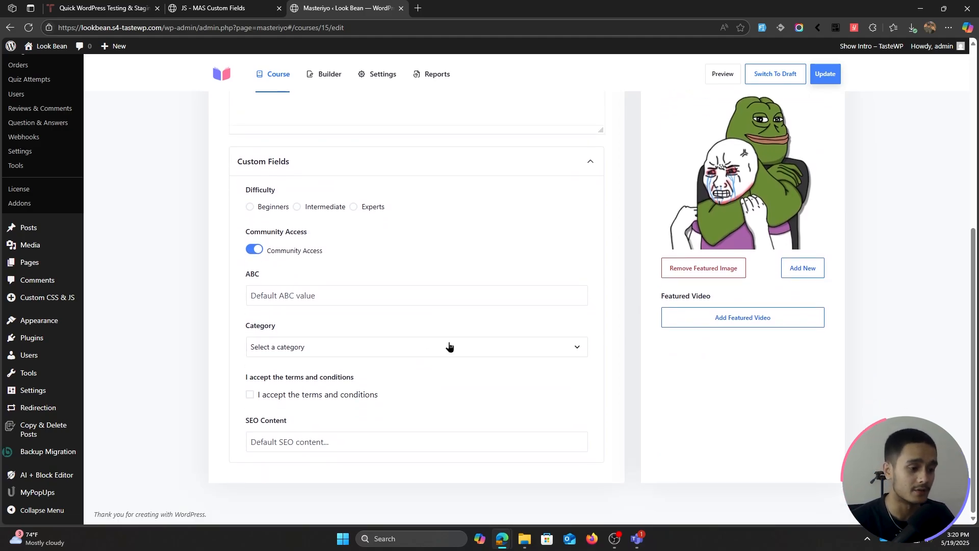
# Try the Beginners and Experts options of the Difficulty custom field and set it to Intermediate.
pyautogui.click(250, 209)
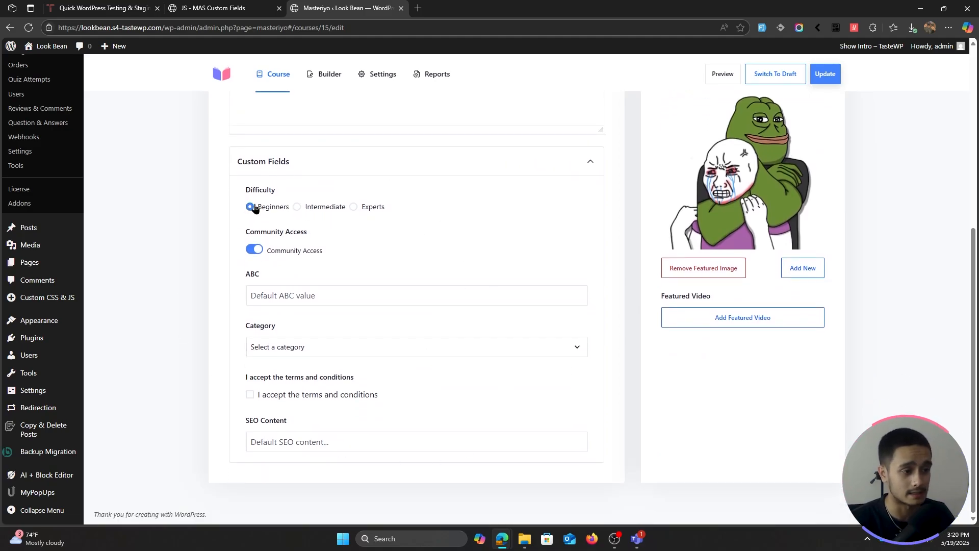
pyautogui.click(295, 207)
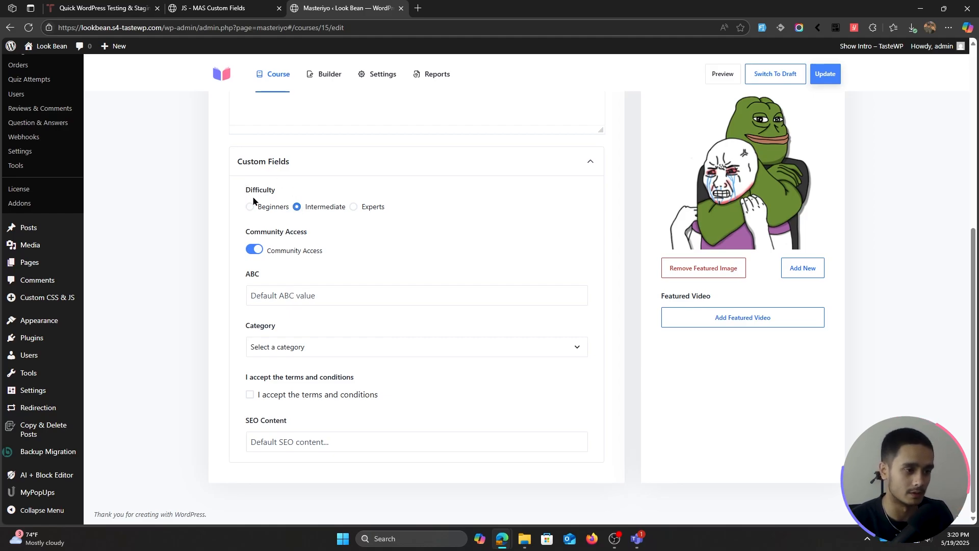
pyautogui.click(251, 207)
pyautogui.click(308, 206)
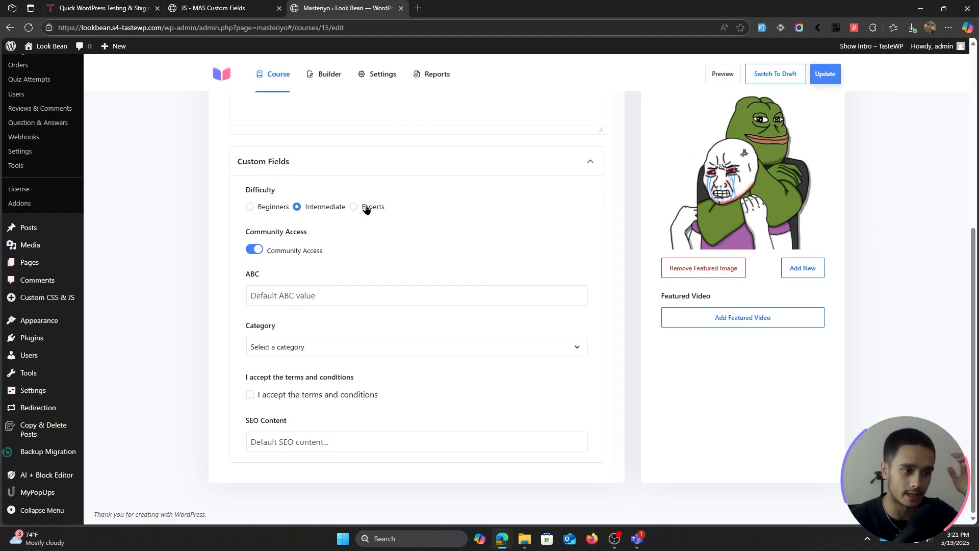
pyautogui.click(366, 207)
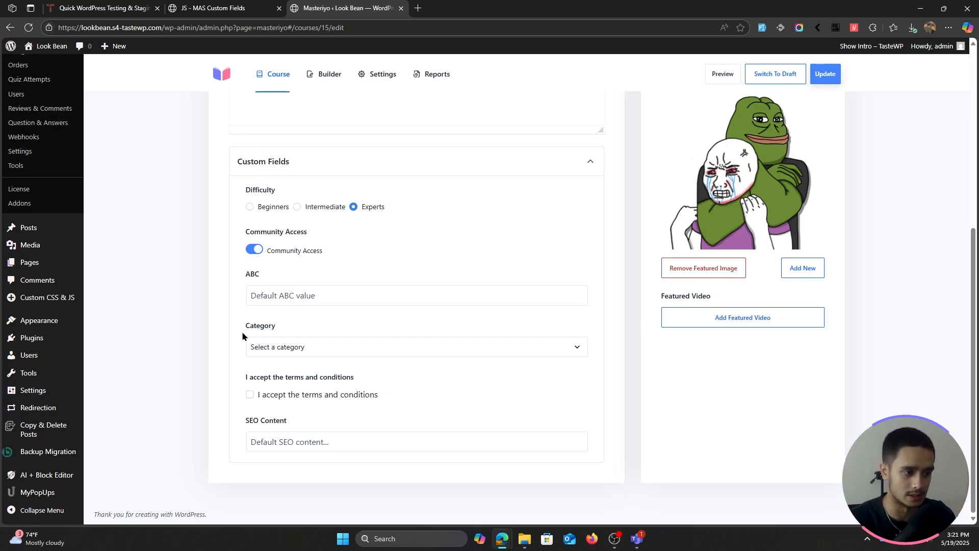
pyautogui.click(298, 207)
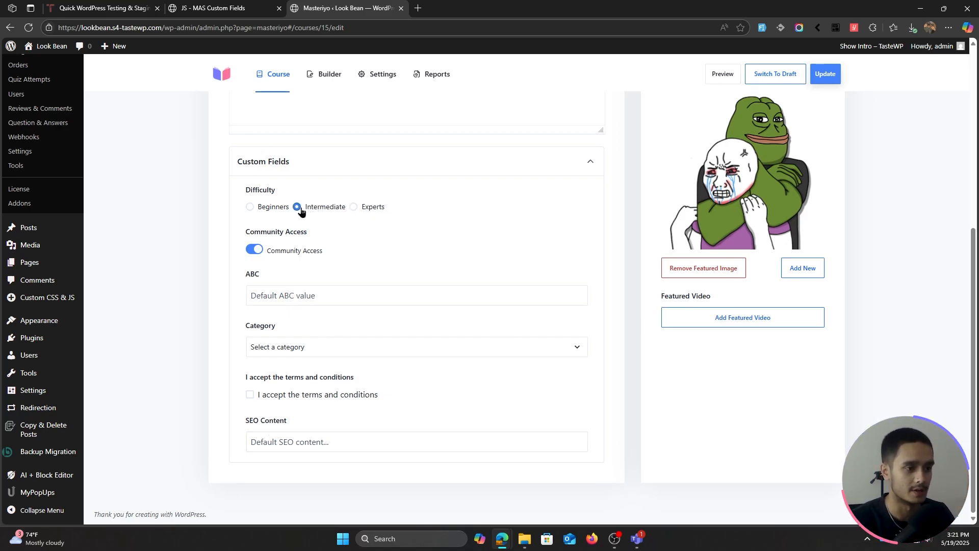
# Try the Community Access switch, leaving it on, and replace the ABC field's text with "Like and subscribe".
pyautogui.click(250, 255)
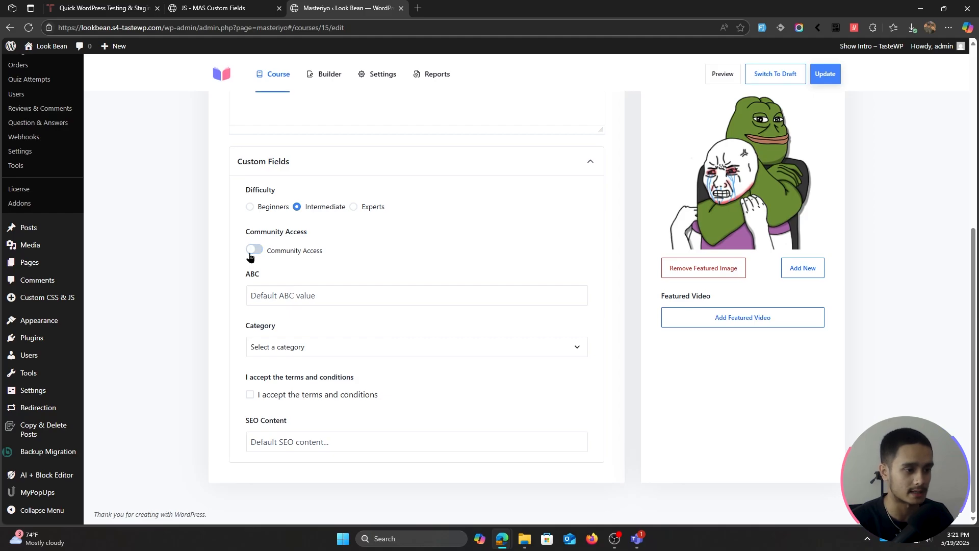
pyautogui.click(251, 255)
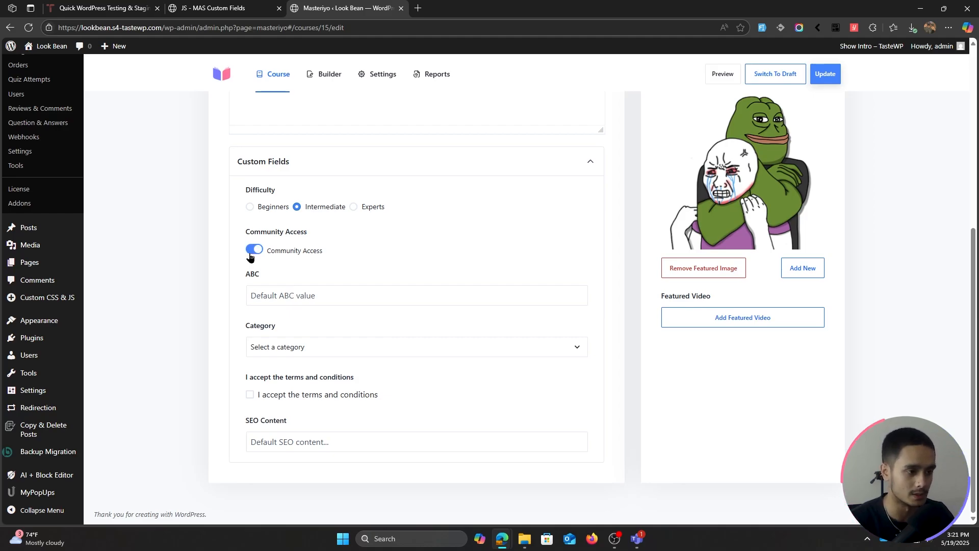
pyautogui.tripleClick(323, 297)
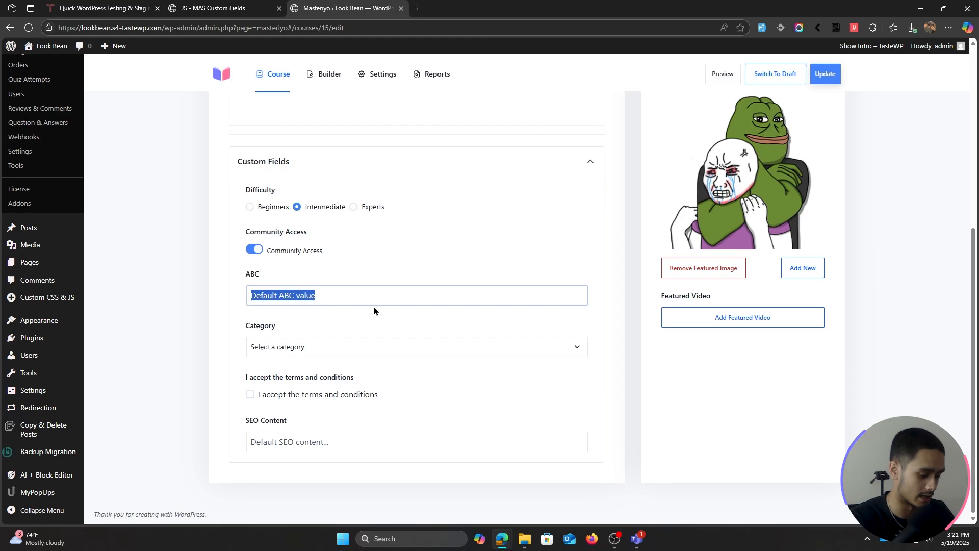
pyautogui.write('Like and subscribe')
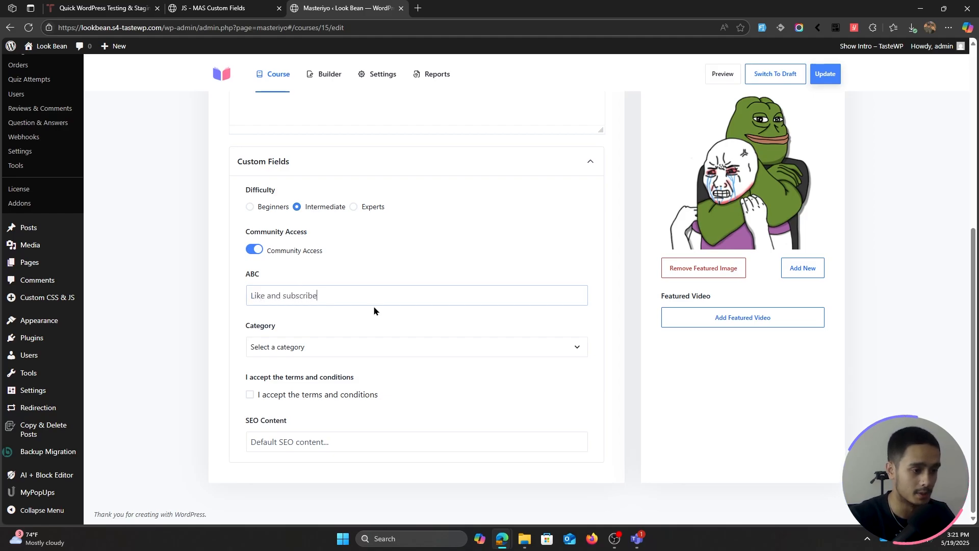
pyautogui.click(381, 223)
# Choose WordPress as the custom Category and accept the terms and conditions.
pyautogui.click(302, 352)
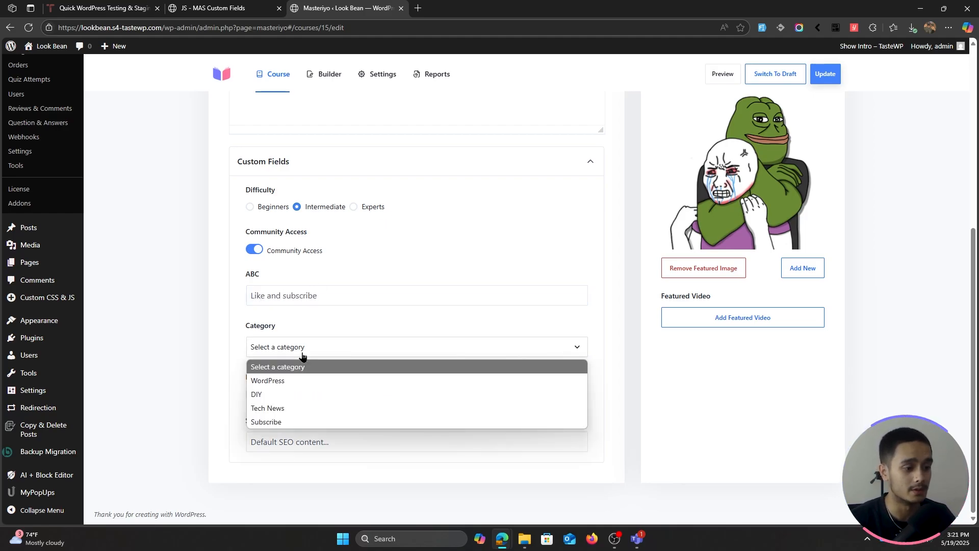
pyautogui.click(289, 382)
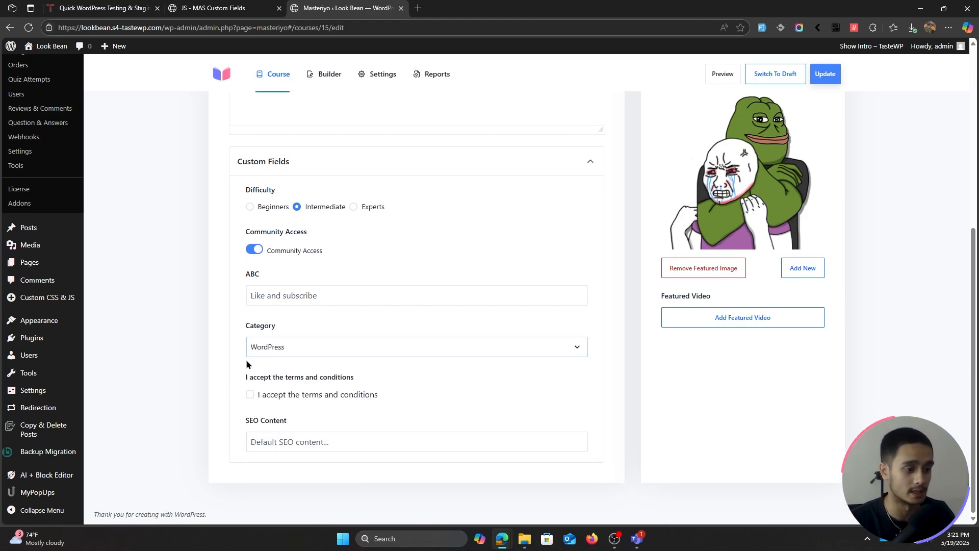
pyautogui.click(250, 395)
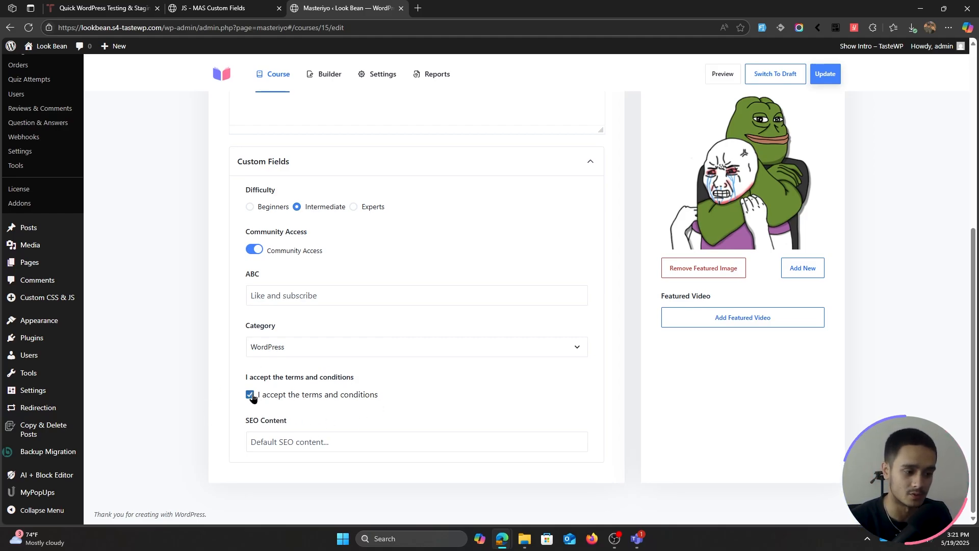
# Replace the SEO Content text with "Test" and update the course.
pyautogui.moveTo(356, 442); pyautogui.dragTo(219, 450)
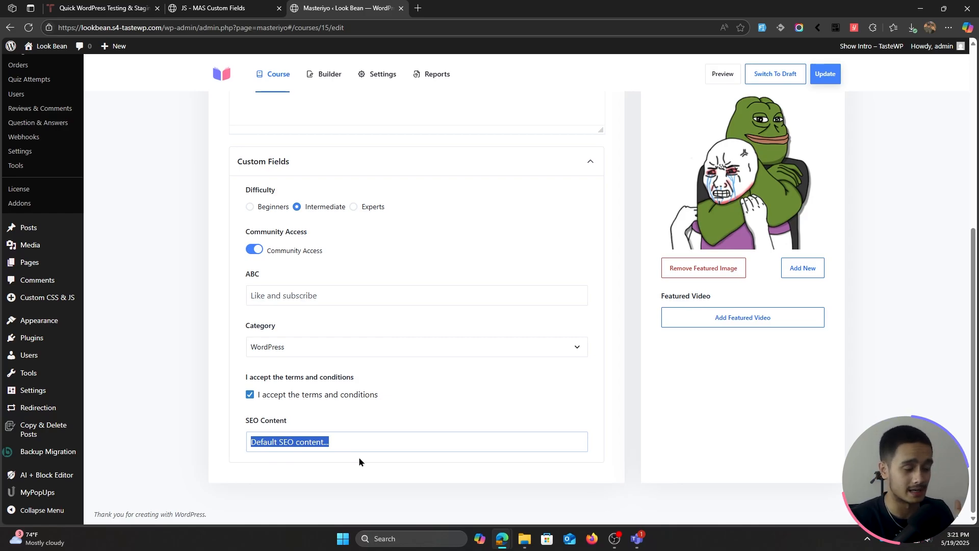
pyautogui.press('BackSpace')
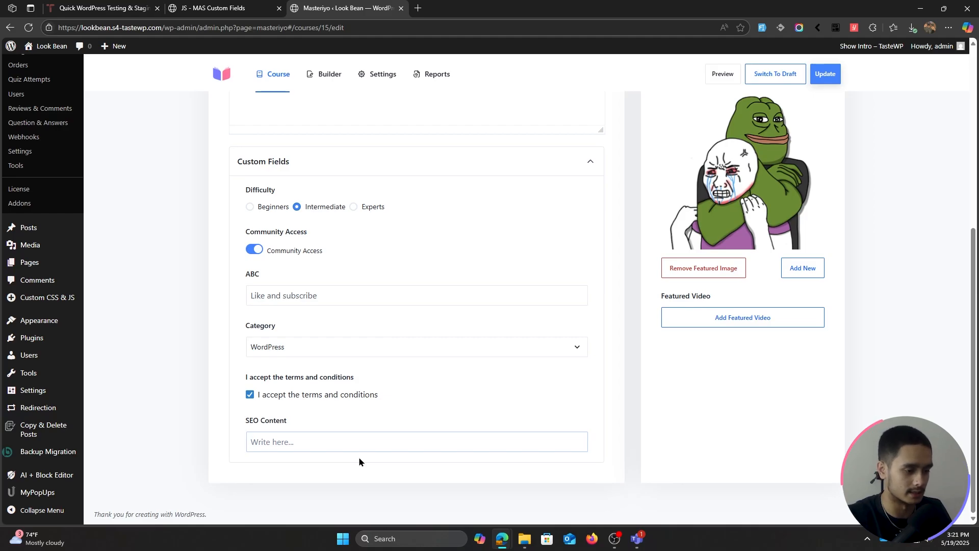
pyautogui.write('Test')
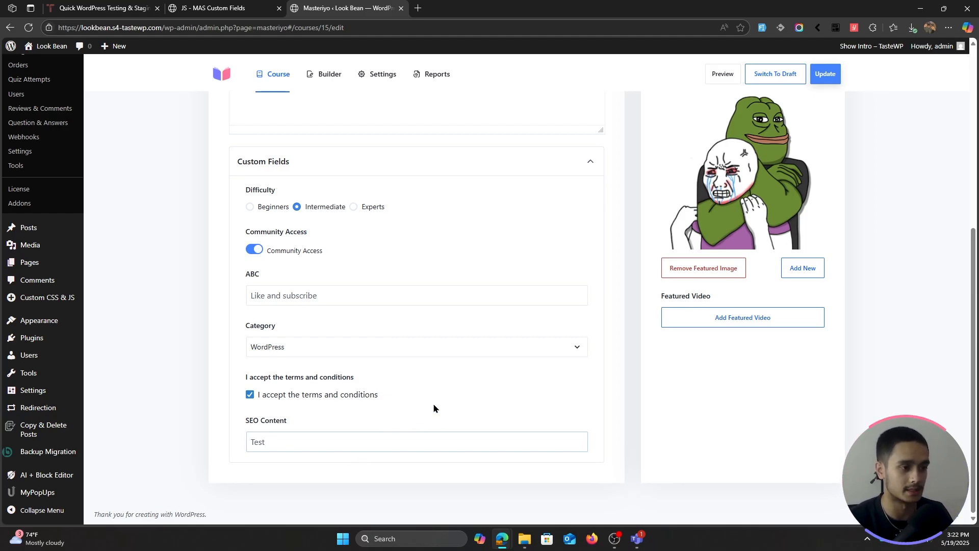
pyautogui.scroll(5, 758, 164)
pyautogui.click(825, 74)
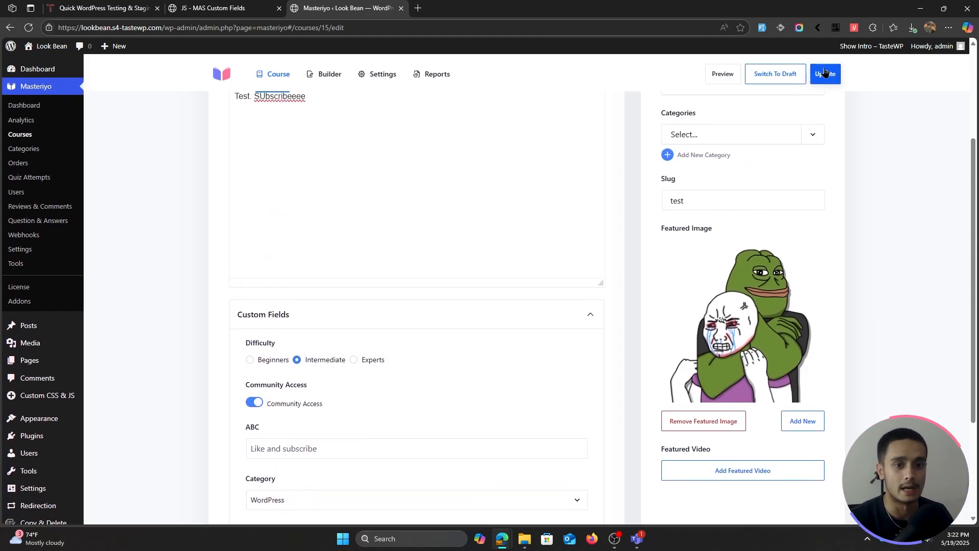
# Preview the Test course and check its Overview for the custom fields.
pyautogui.scroll(5, 545, 306)
pyautogui.click(723, 74)
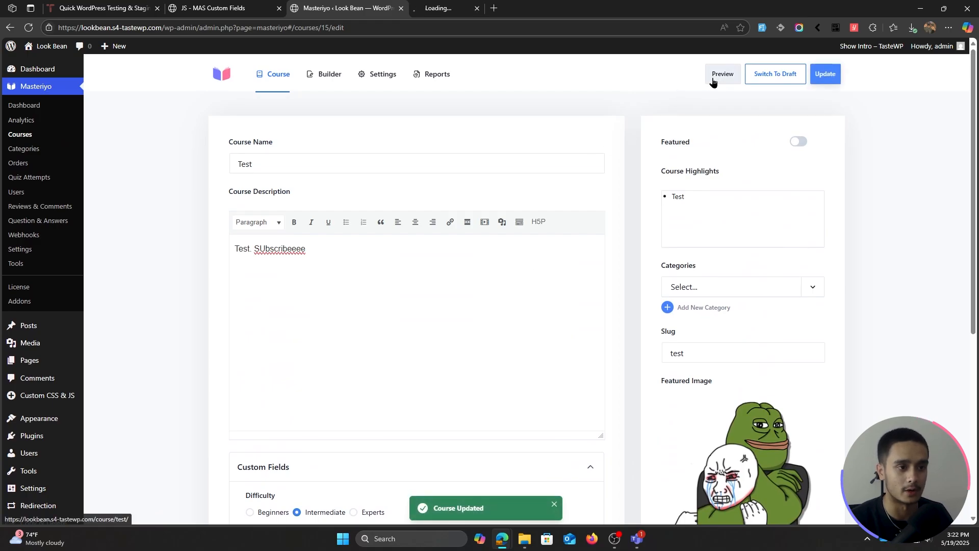
pyautogui.scroll(-5, 566, 201)
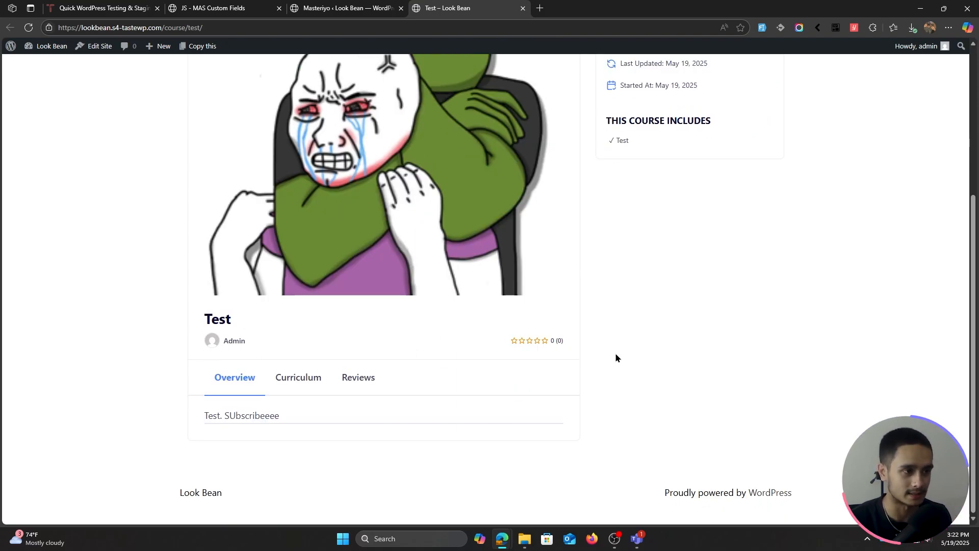
# Change the MAS Custom Fields script to load in the <head> element and update it.
pyautogui.click(222, 6)
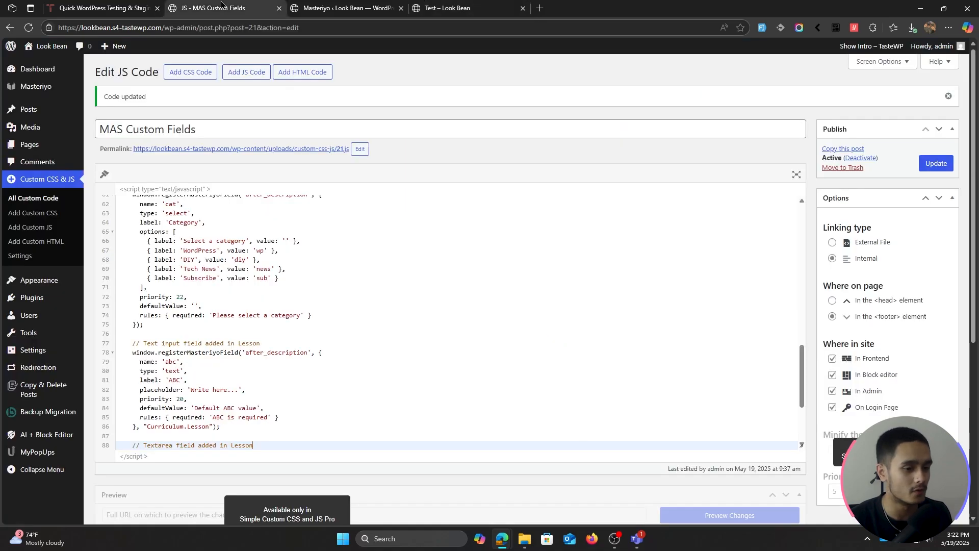
pyautogui.click(832, 302)
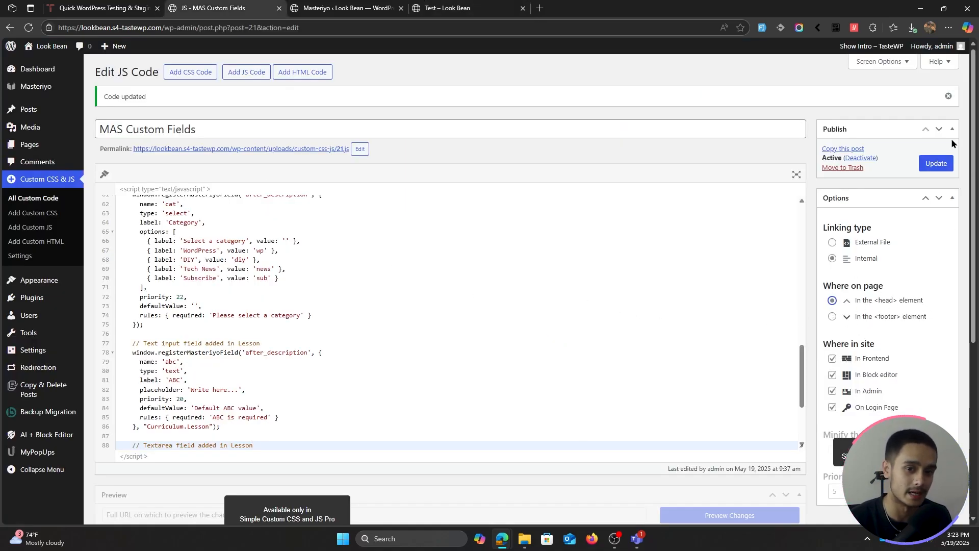
pyautogui.click(936, 163)
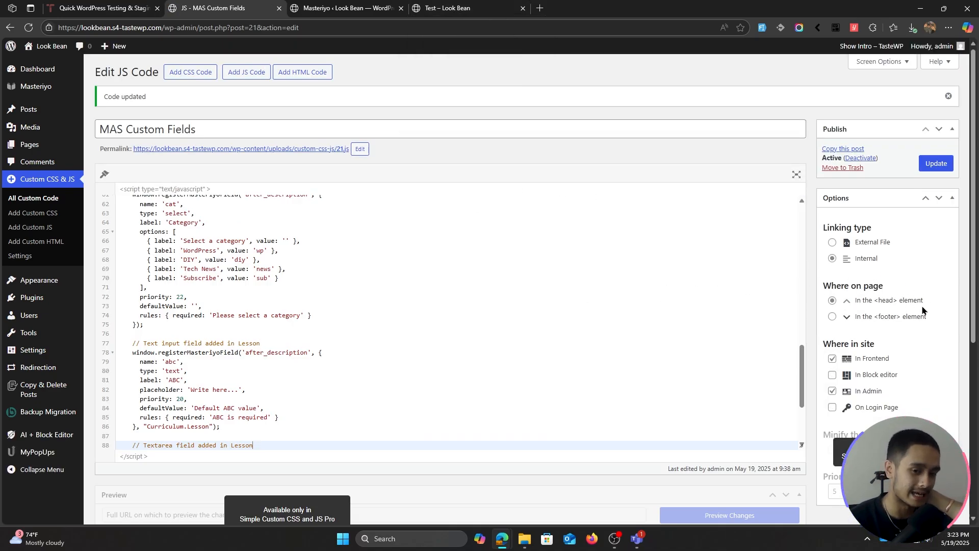
pyautogui.scroll(-2, 918, 306)
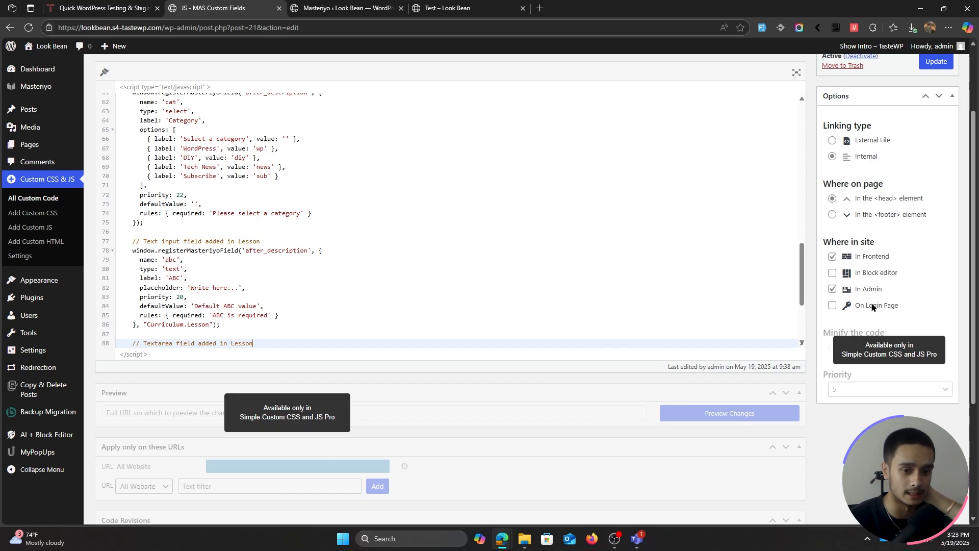
# Reload the previewed Test course page and examine each custom field and its value in the Overview.
pyautogui.click(443, 7)
pyautogui.press('F5')
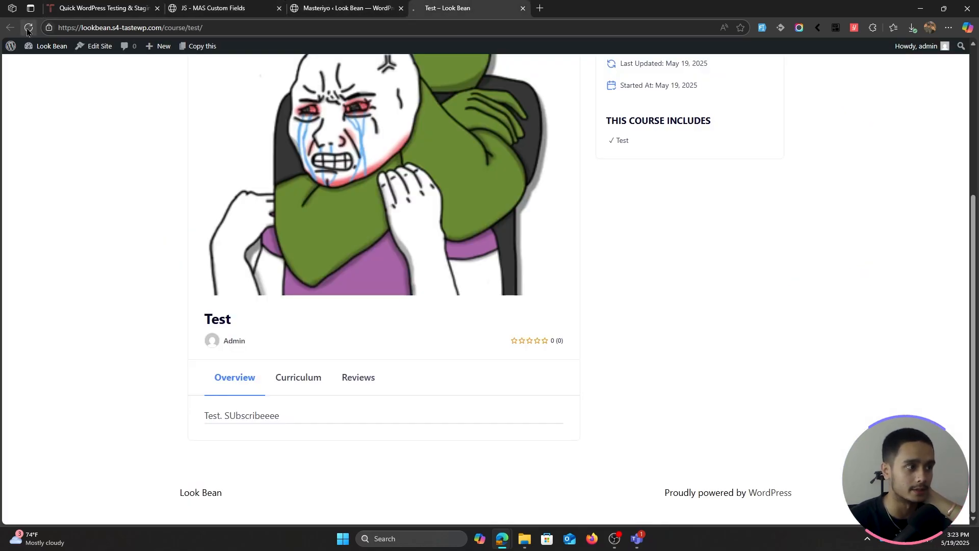
pyautogui.scroll(-3, 579, 219)
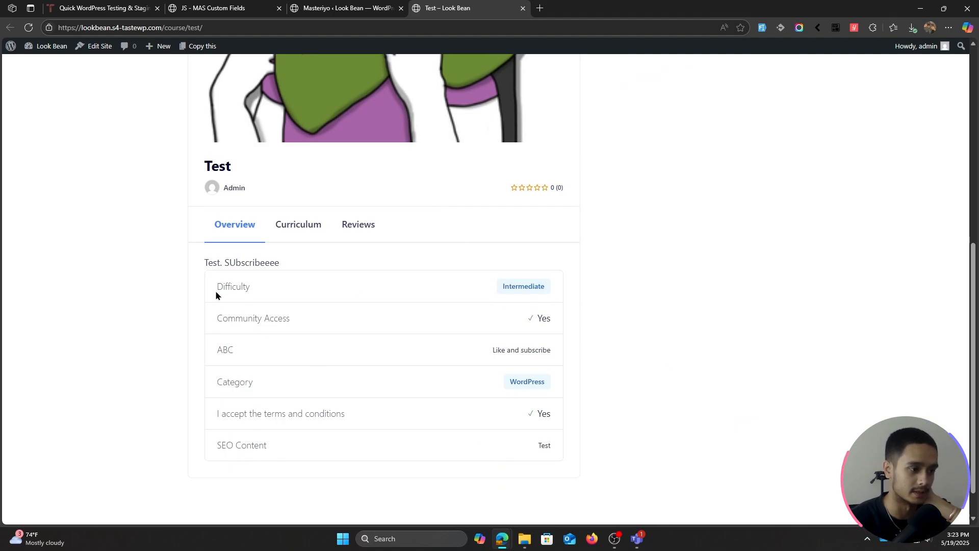
pyautogui.moveTo(216, 286); pyautogui.dragTo(579, 295)
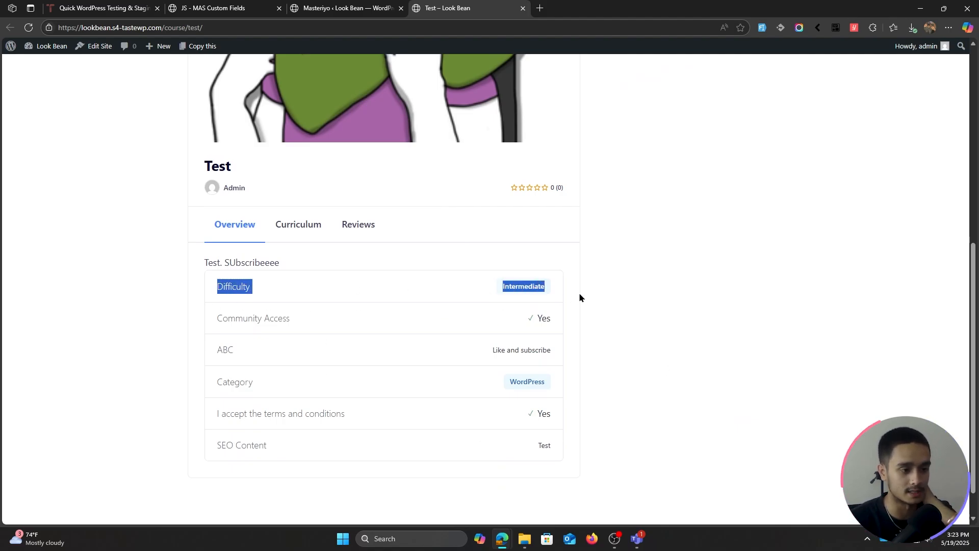
pyautogui.click(207, 308)
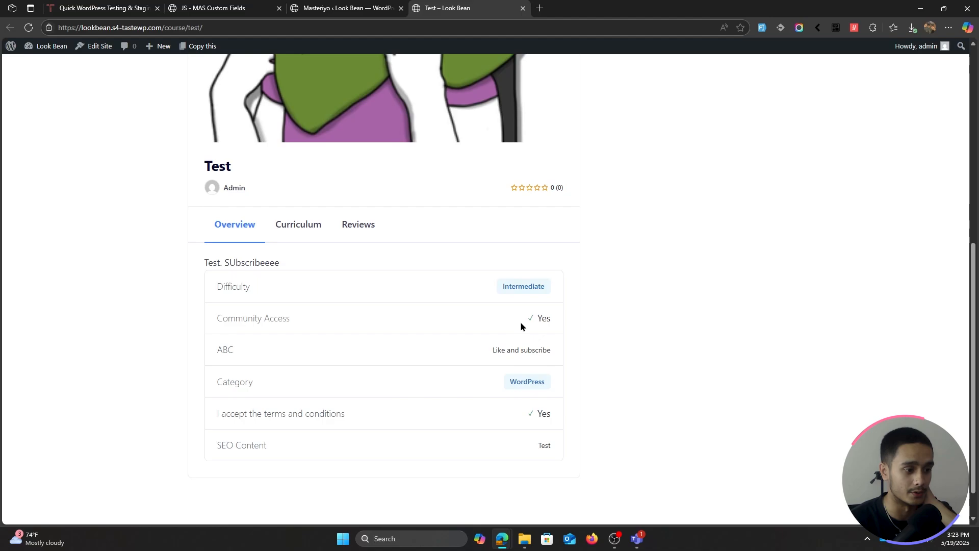
pyautogui.moveTo(213, 349); pyautogui.dragTo(633, 361)
pyautogui.click(632, 360)
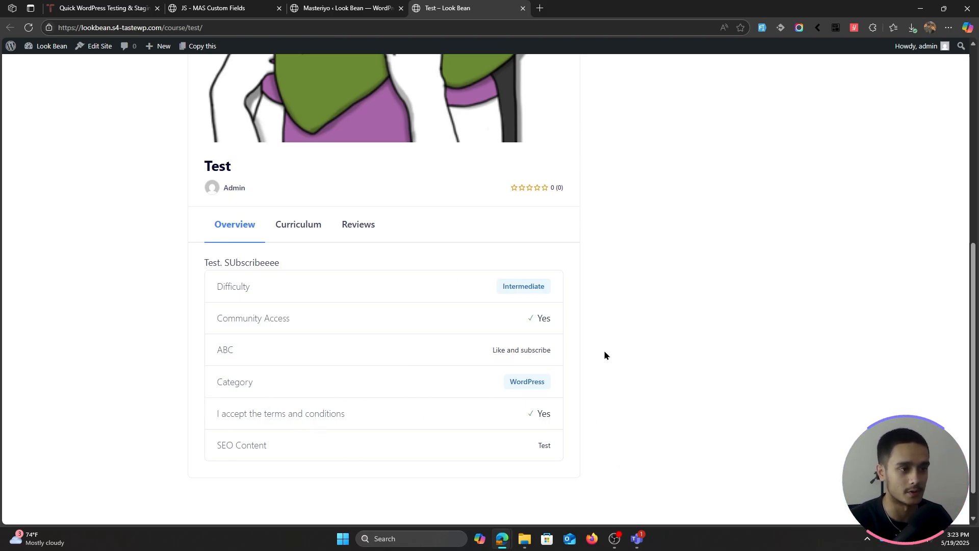
# Compare the custom fields on the published Test course page with the definitions in the MAS Custom Fields script.
pyautogui.scroll(10, 595, 359)
pyautogui.click(307, 5)
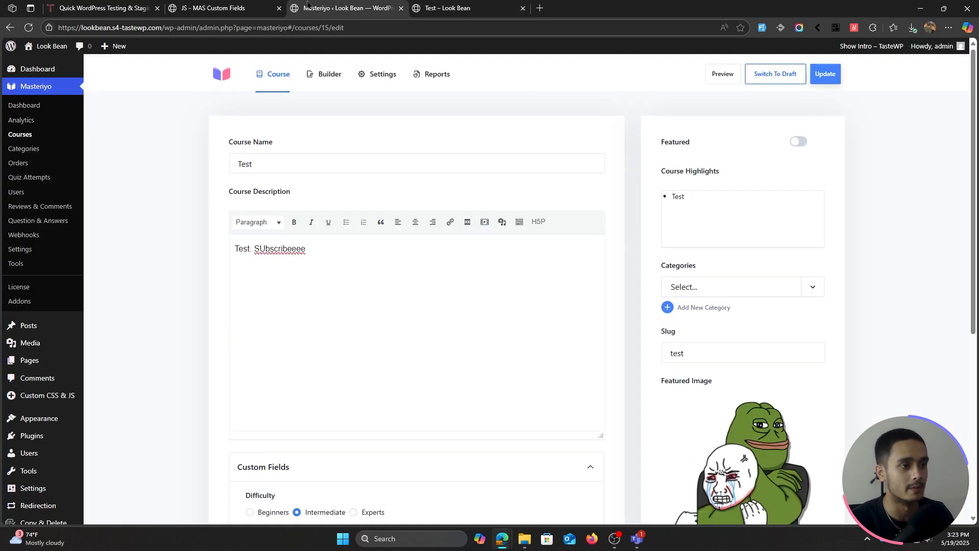
pyautogui.click(220, 8)
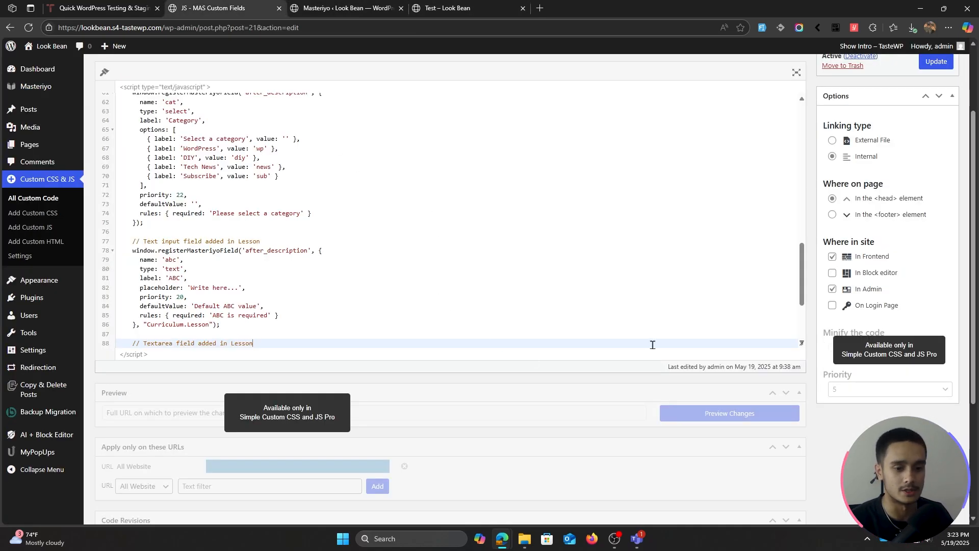
pyautogui.scroll(2, 435, 366)
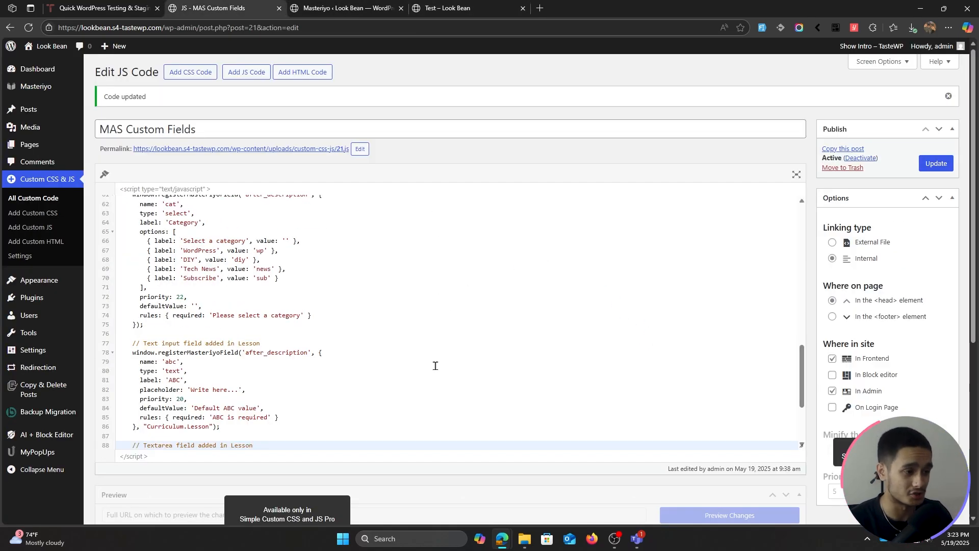
pyautogui.scroll(10, 435, 366)
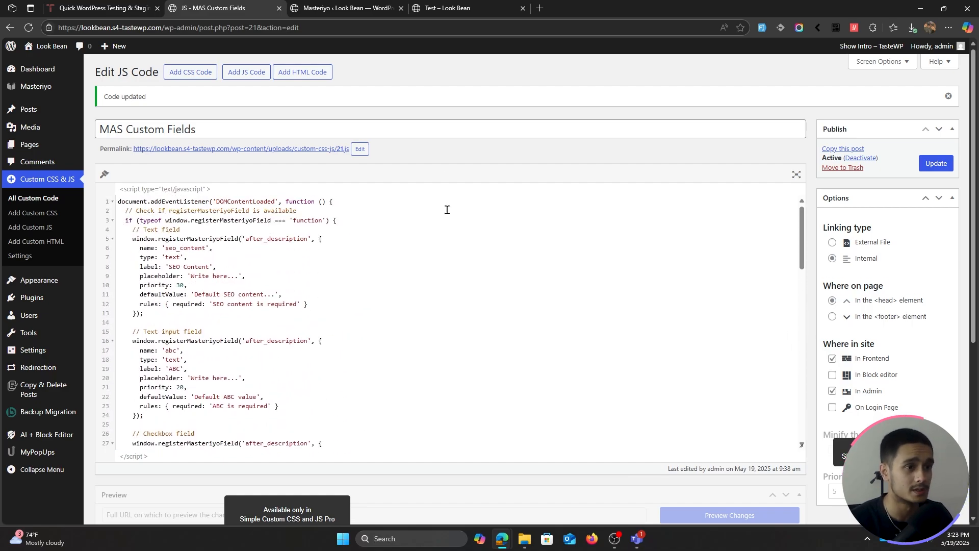
pyautogui.click(449, 8)
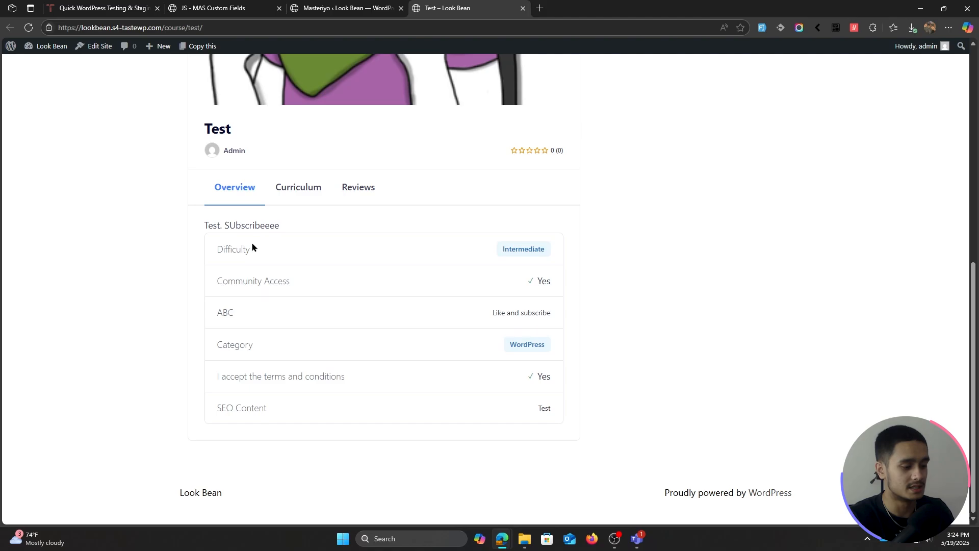
# In the script's Difficulty radio group, rename the Beginners, Intermediate and Experts option labels to Easy, Medium and Hard.
pyautogui.click(238, 6)
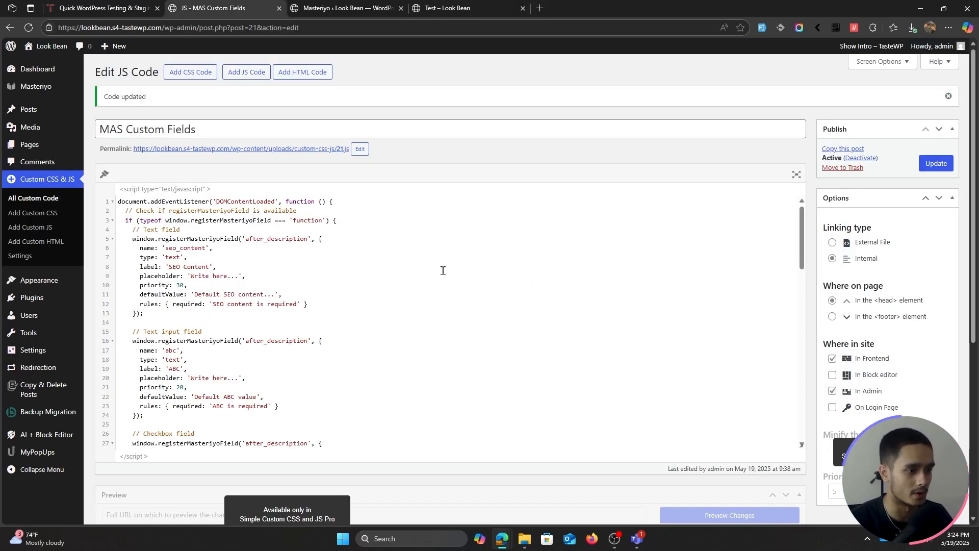
pyautogui.scroll(-4, 459, 280)
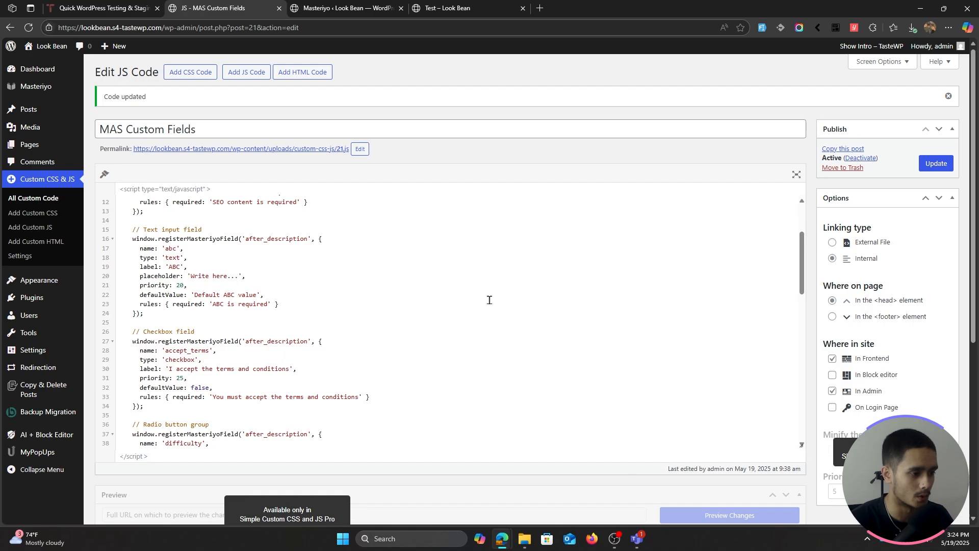
pyautogui.scroll(-5, 489, 299)
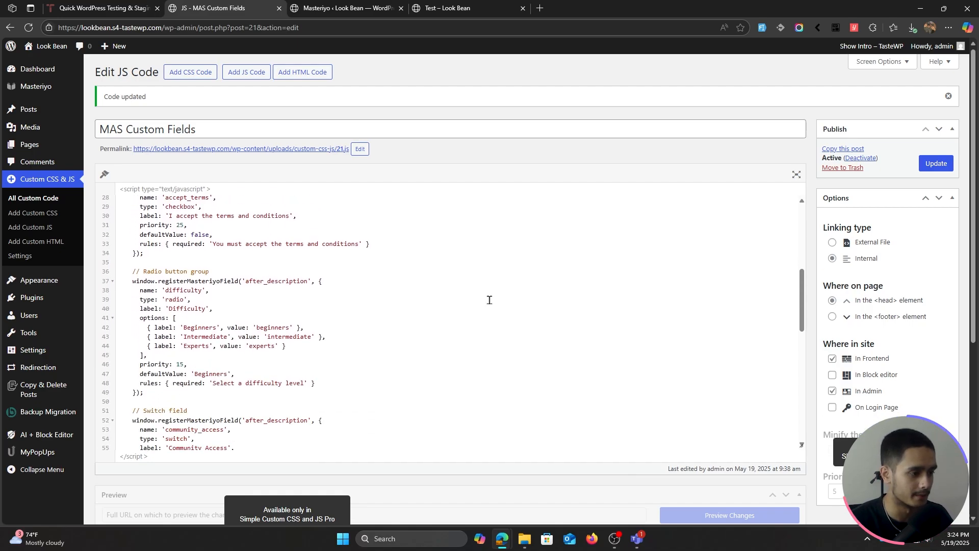
pyautogui.scroll(-3, 268, 258)
pyautogui.scroll(3, 247, 258)
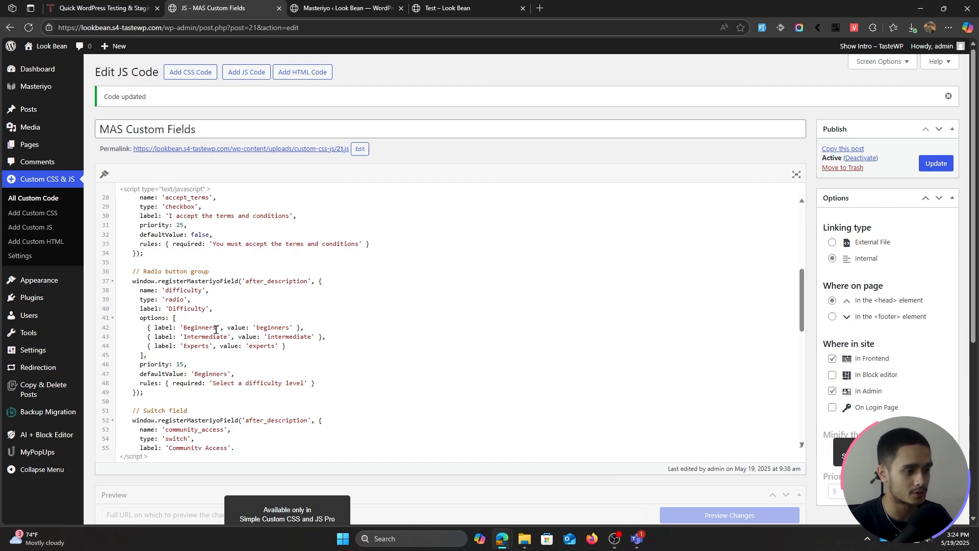
pyautogui.doubleClick(193, 328)
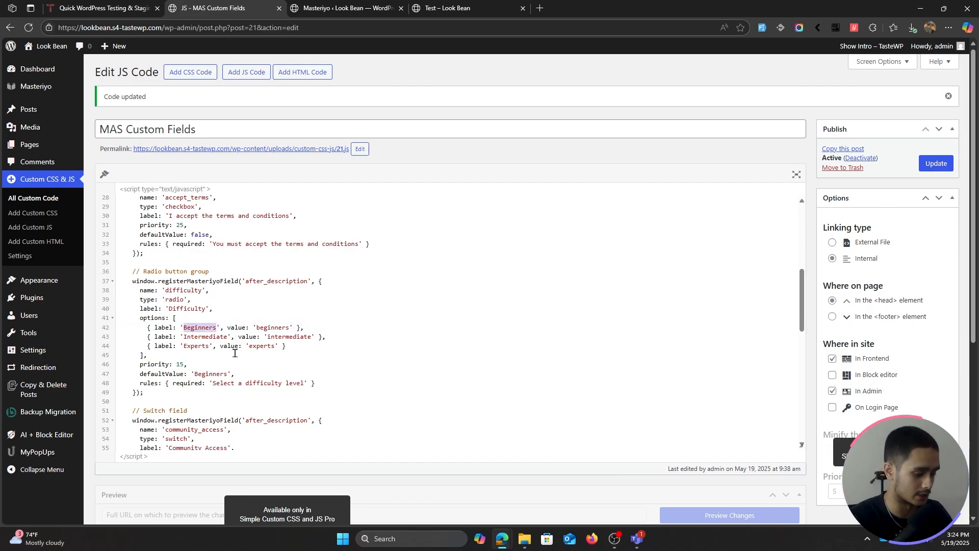
pyautogui.write('Easy')
pyautogui.doubleClick(204, 338)
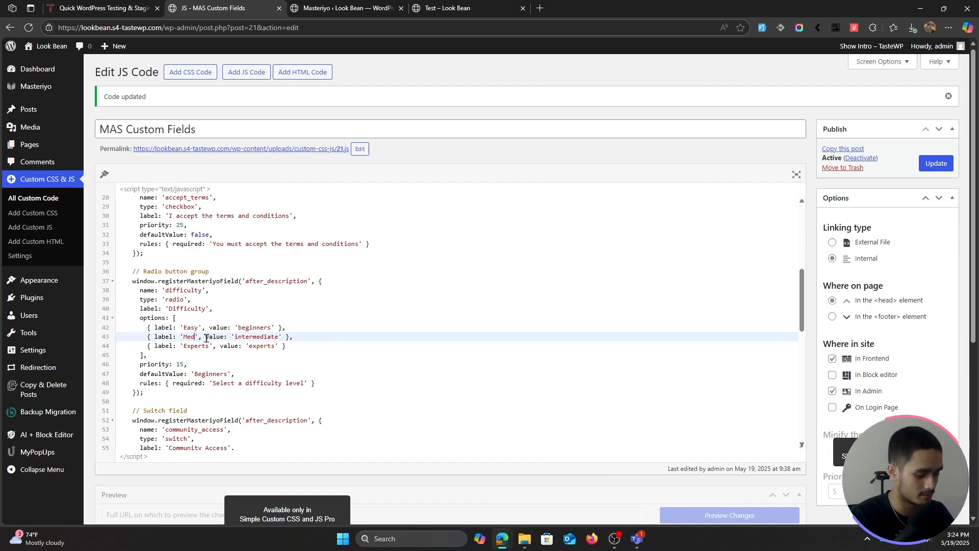
pyautogui.write('Medium')
pyautogui.doubleClick(199, 346)
pyautogui.write('Hard')
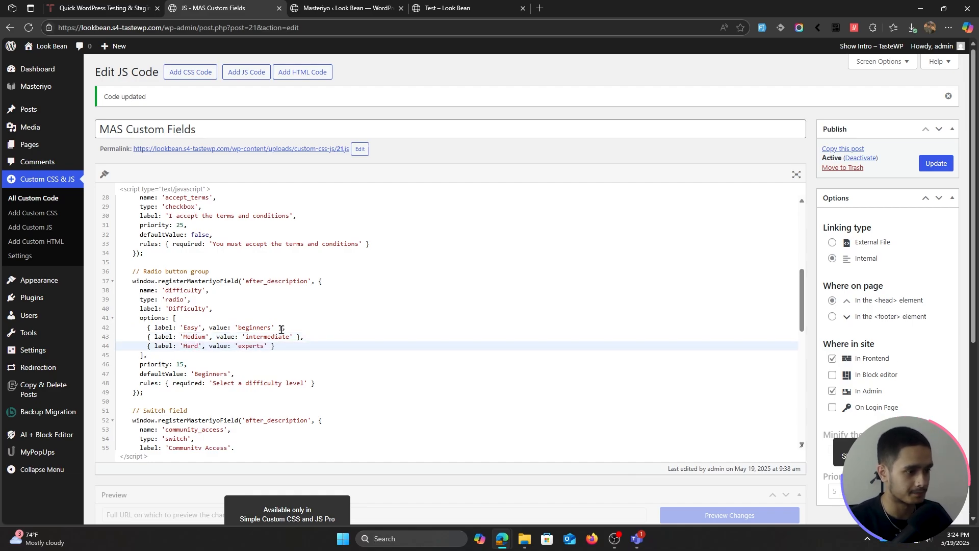
# Change the Difficulty option values in the script to easy, medium and hard, and update the MAS Custom Fields code.
pyautogui.doubleClick(263, 327)
pyautogui.write('easy')
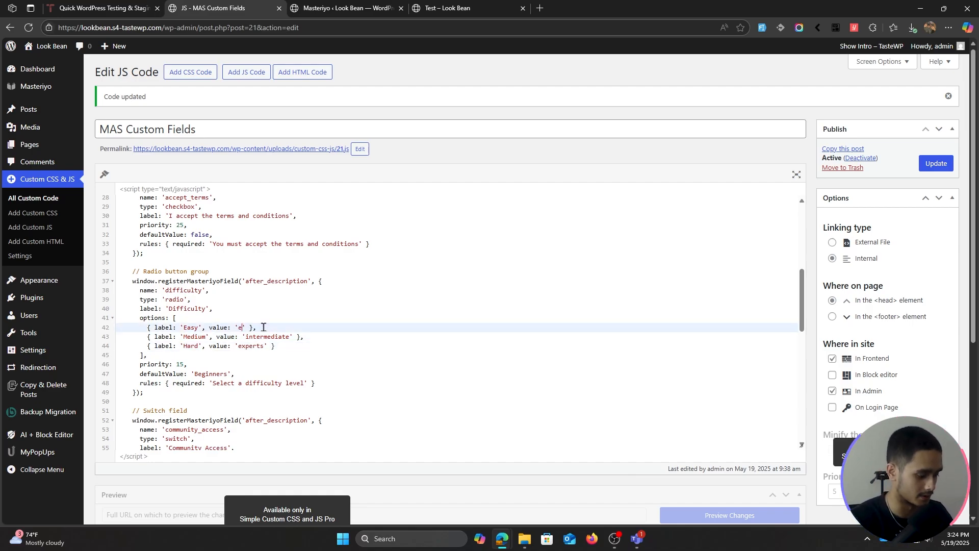
pyautogui.doubleClick(263, 336)
pyautogui.write('medium')
pyautogui.doubleClick(256, 346)
pyautogui.write('hard')
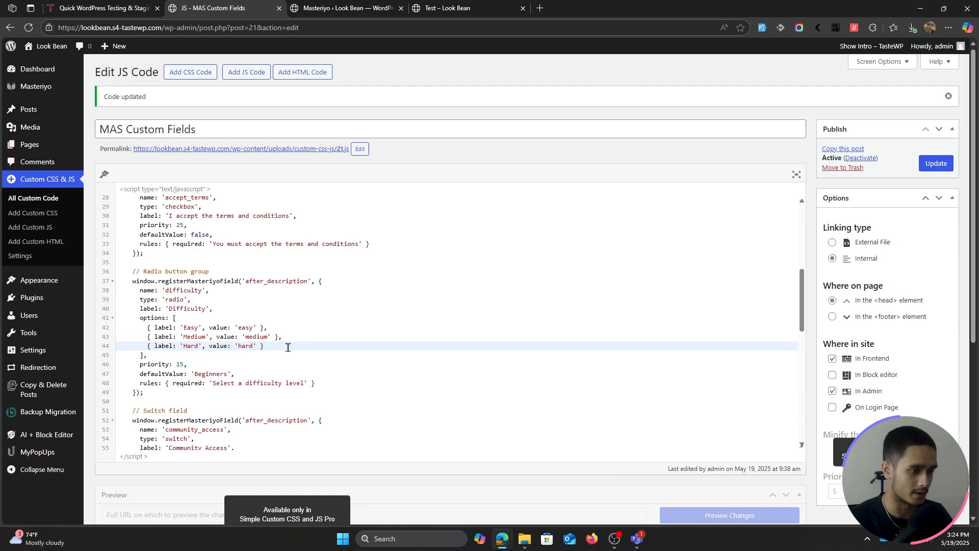
pyautogui.click(287, 346)
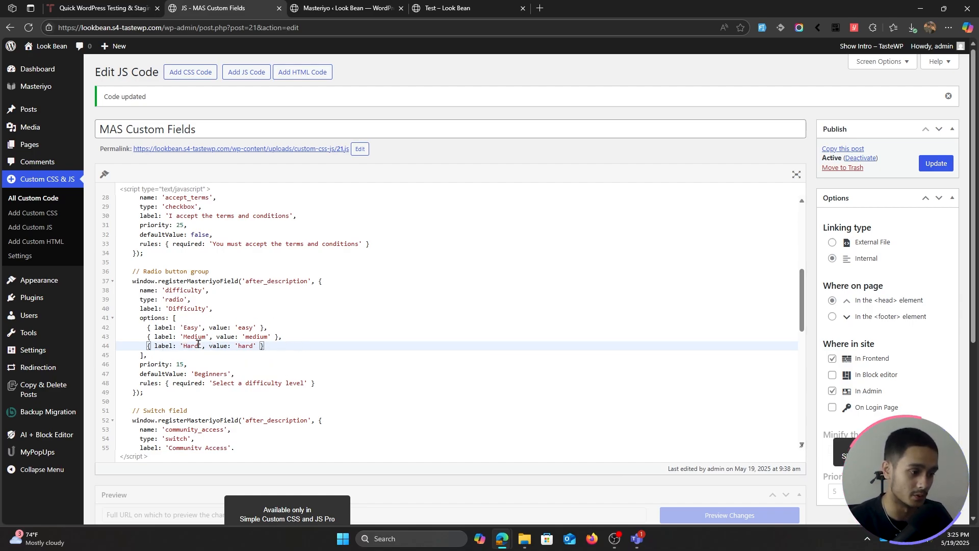
pyautogui.click(927, 164)
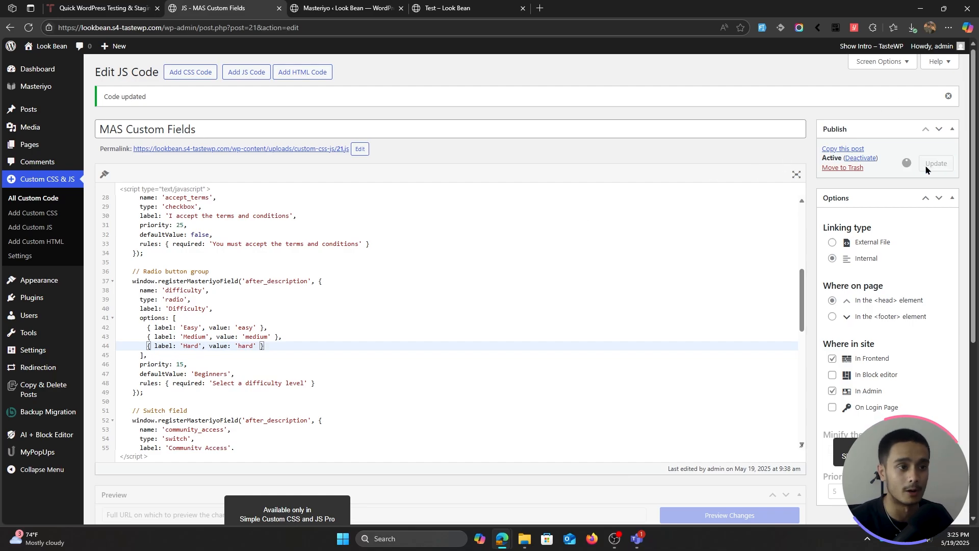
# Reload the published Test course page and check the custom fields listed in the Overview.
pyautogui.click(377, 9)
pyautogui.click(414, 11)
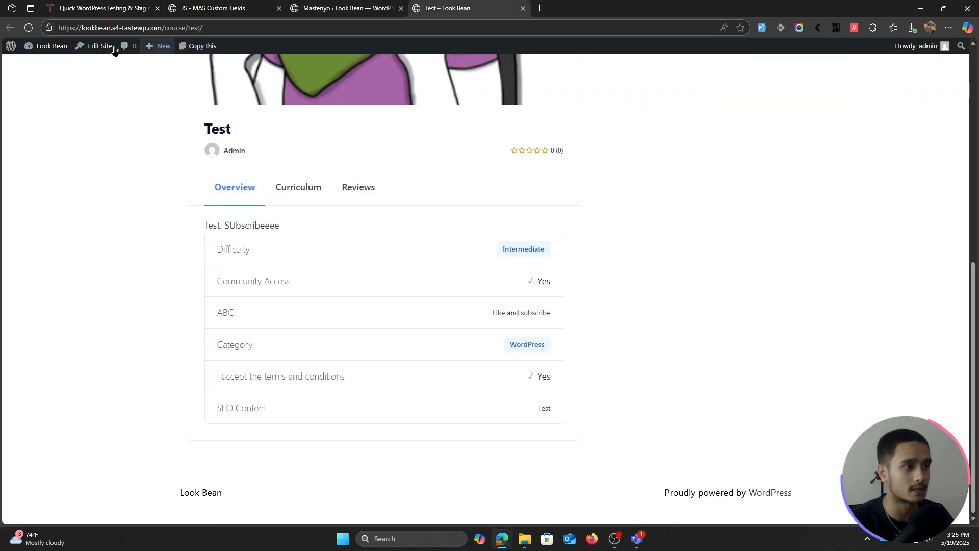
pyautogui.press('F5')
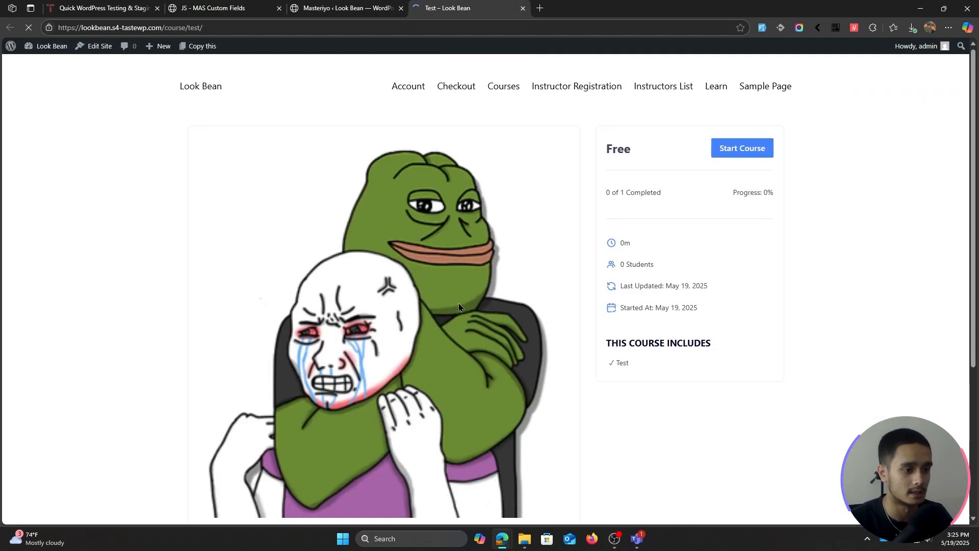
pyautogui.scroll(-9, 458, 303)
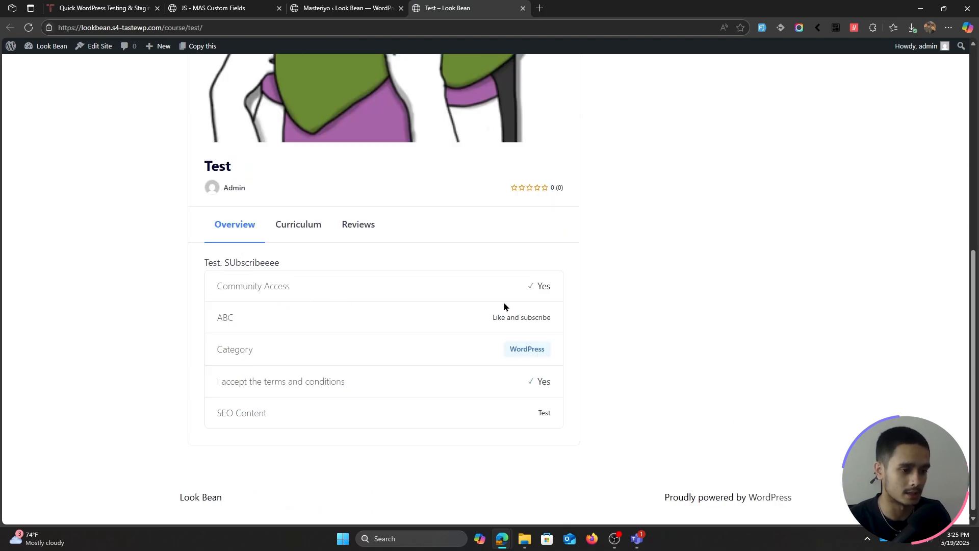
# Reload the Test course editor, set its Difficulty custom field to Hard and update the course.
pyautogui.click(352, 8)
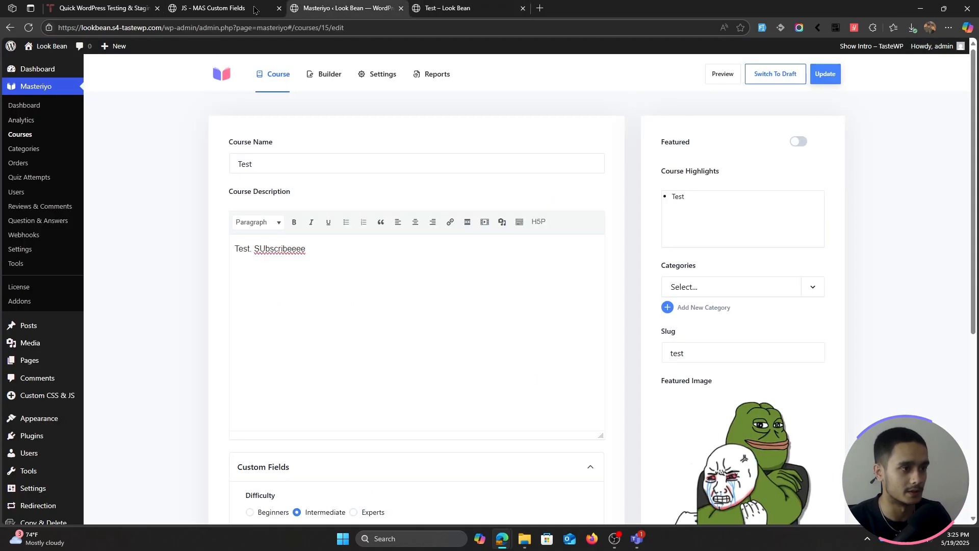
pyautogui.click(30, 28)
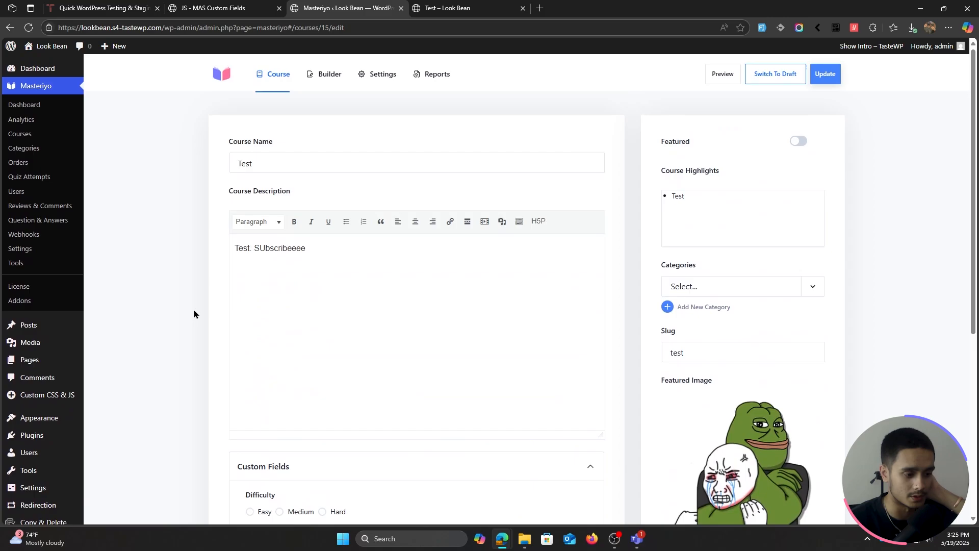
pyautogui.scroll(-5, 194, 309)
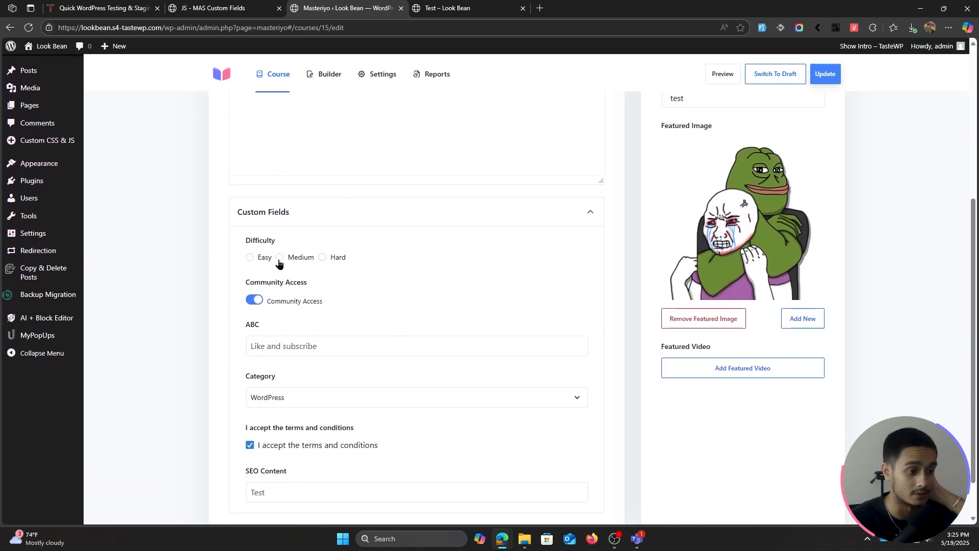
pyautogui.click(322, 257)
pyautogui.click(832, 75)
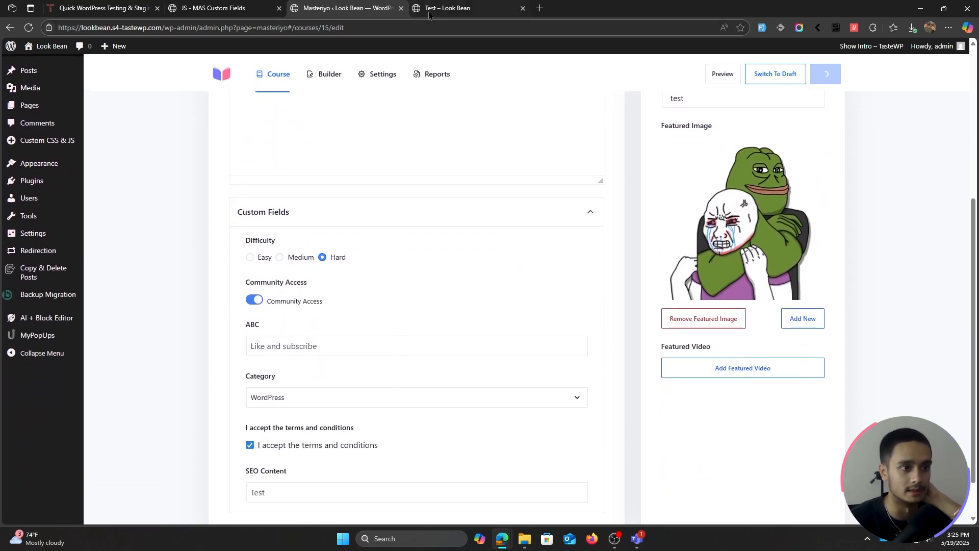
# Reload the published Test course page and compare its Difficulty value with the selection in the course editor.
pyautogui.click(433, 14)
pyautogui.click(29, 28)
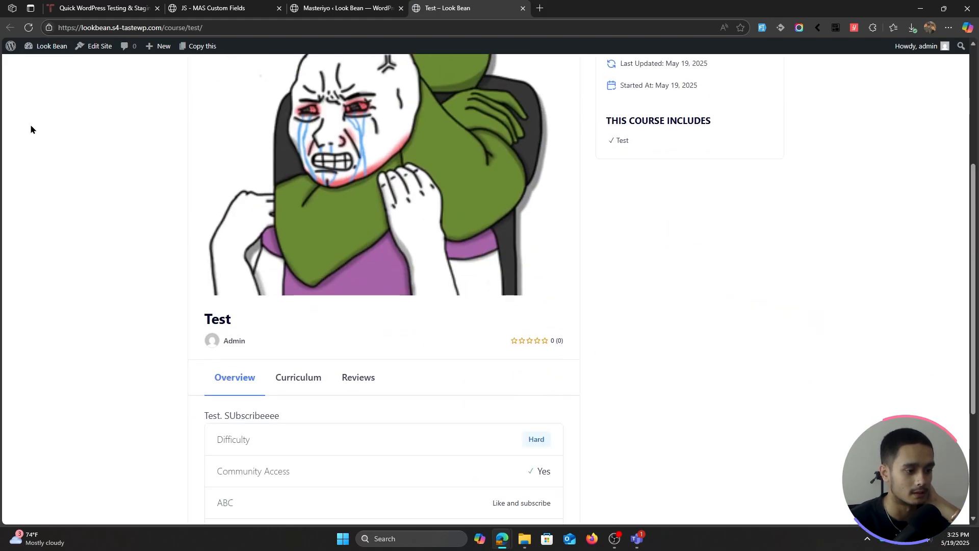
pyautogui.scroll(-4, 30, 129)
pyautogui.click(340, 8)
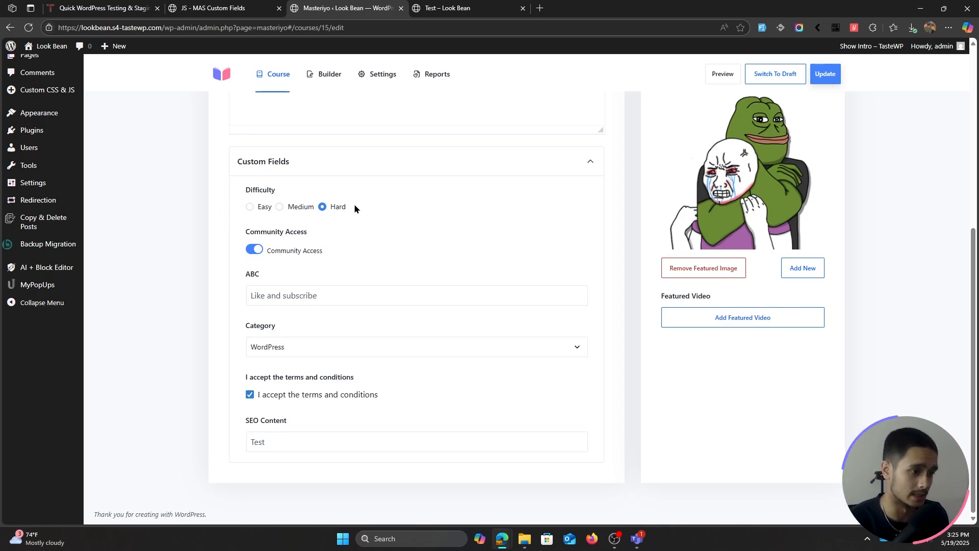
# Open the "Custom fields in Lessons" lesson from the Test course's builder and examine its custom fields.
pyautogui.click(215, 8)
pyautogui.scroll(5, 367, 316)
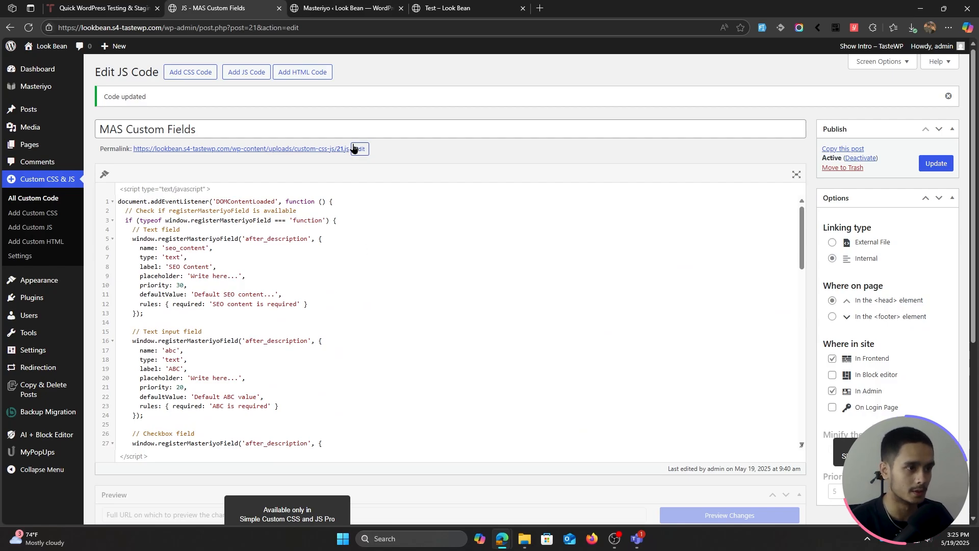
pyautogui.hotkey('ctrl', 'Tab')
pyautogui.scroll(6, 561, 285)
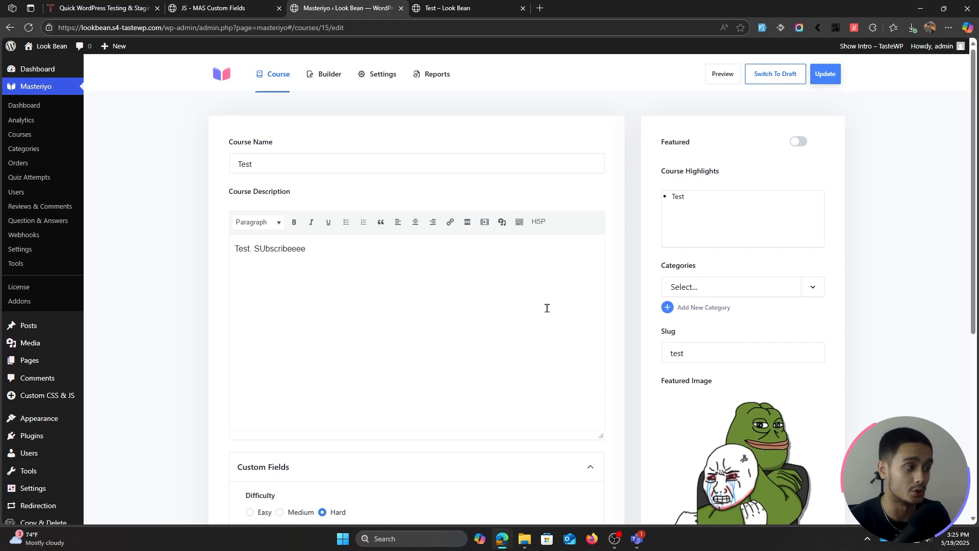
pyautogui.click(313, 80)
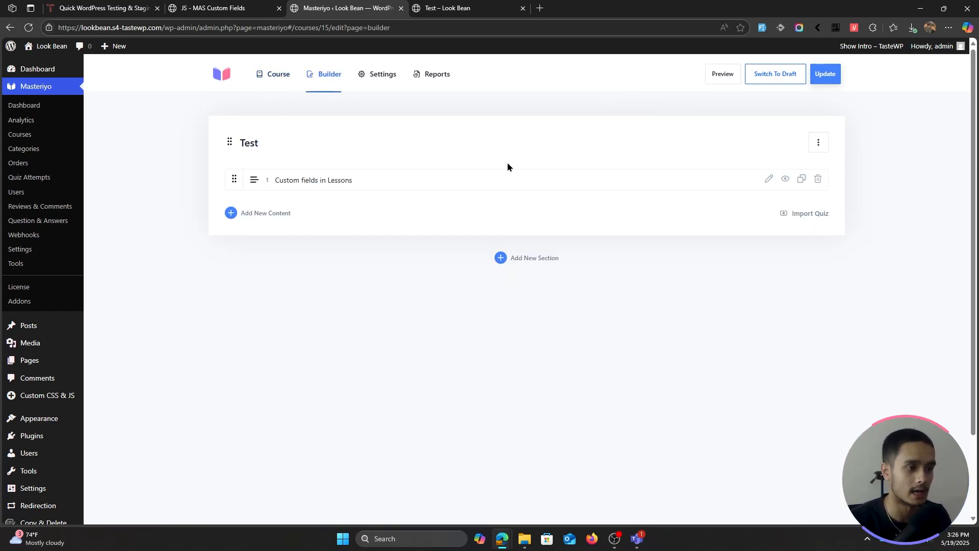
pyautogui.click(766, 178)
pyautogui.scroll(-3, 541, 278)
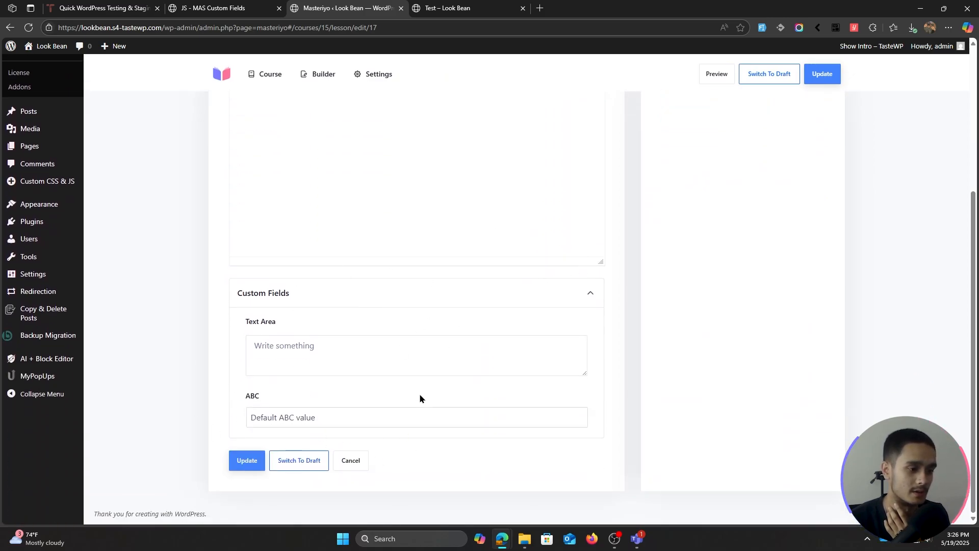
pyautogui.scroll(5, 557, 386)
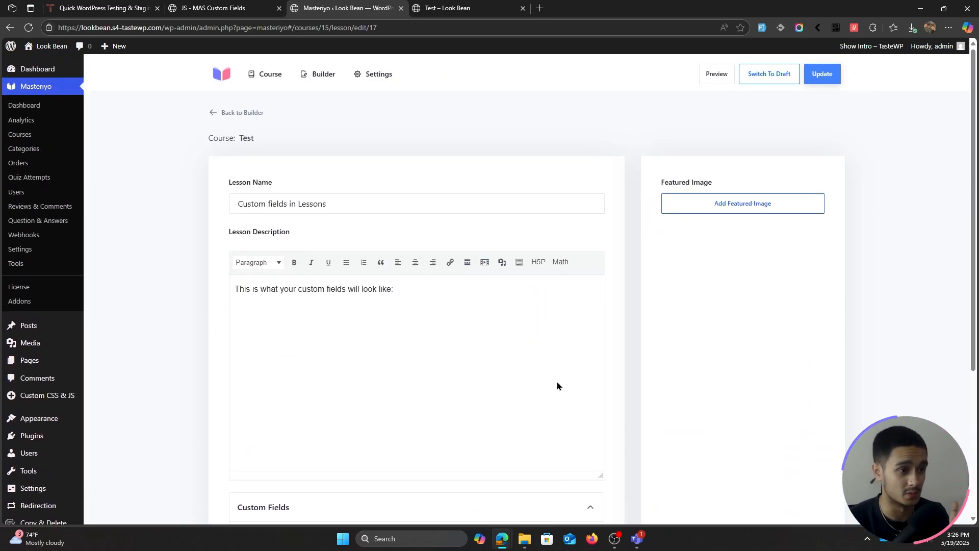
# In the MAS Custom Fields script, examine the registerMasteriyoField check and the SEO Content field's name, type and label.
pyautogui.hotkey('ctrl', 'shift', 'Tab')
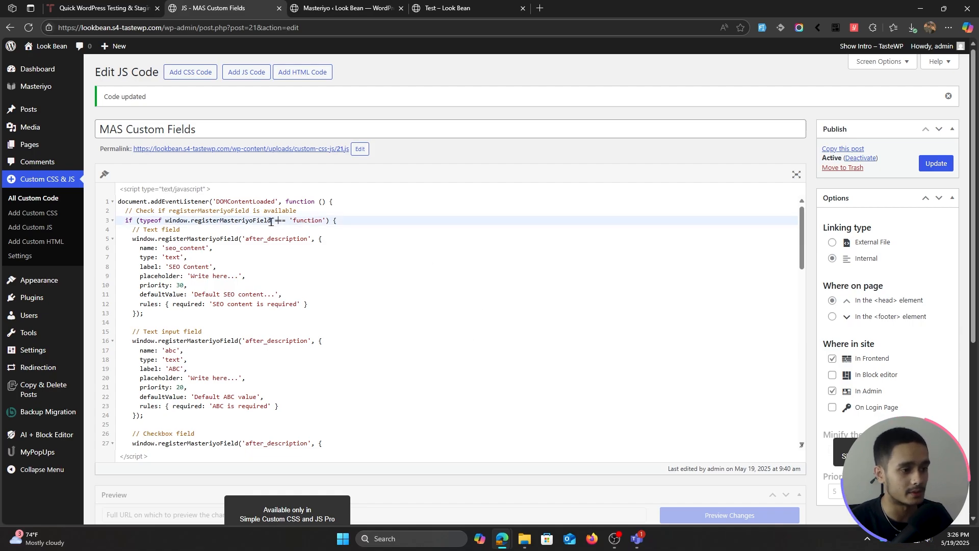
pyautogui.moveTo(271, 220); pyautogui.dragTo(167, 220)
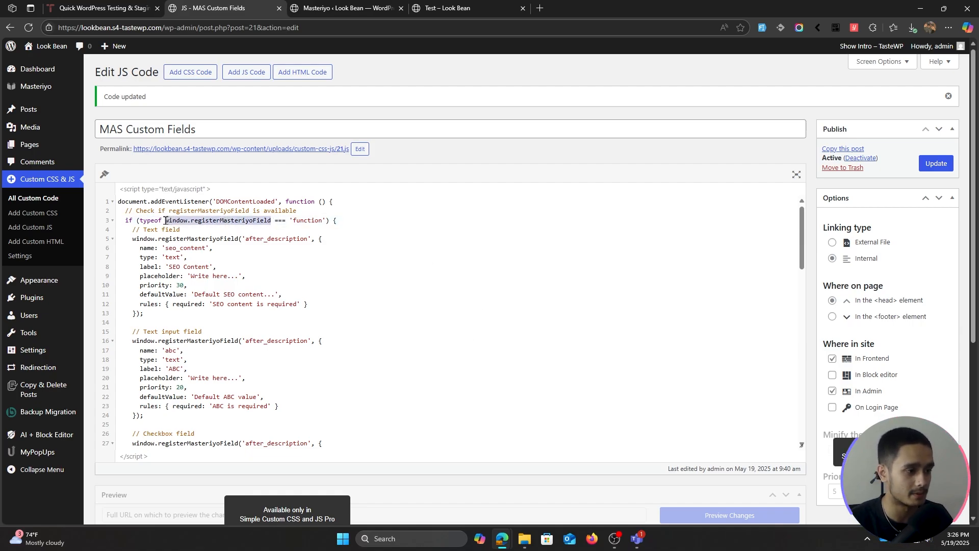
pyautogui.click(271, 221)
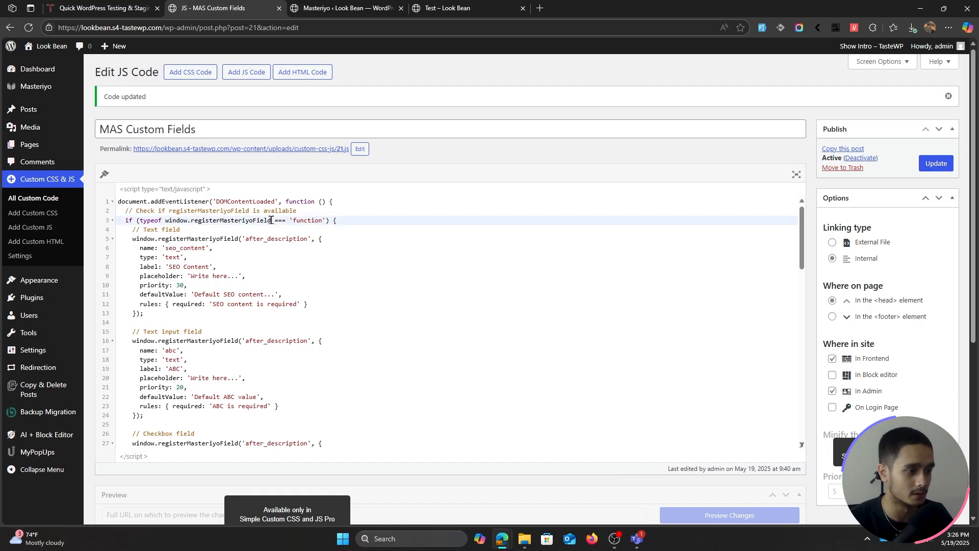
pyautogui.press('Down')
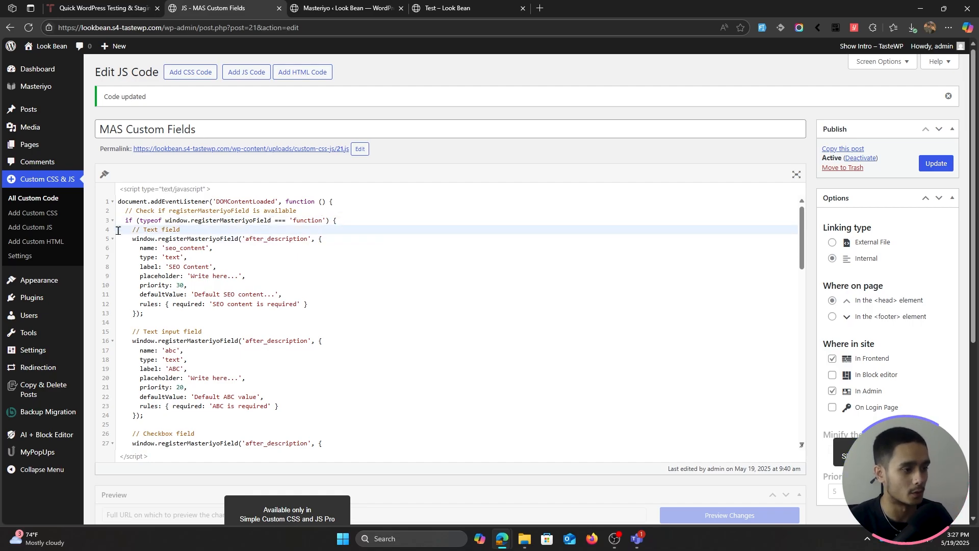
pyautogui.click(132, 239)
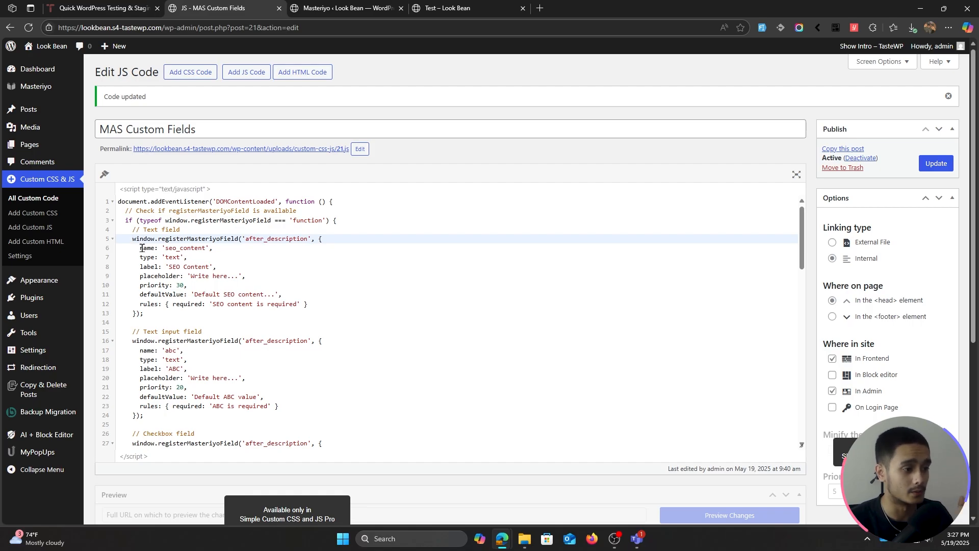
pyautogui.moveTo(141, 248); pyautogui.dragTo(217, 268)
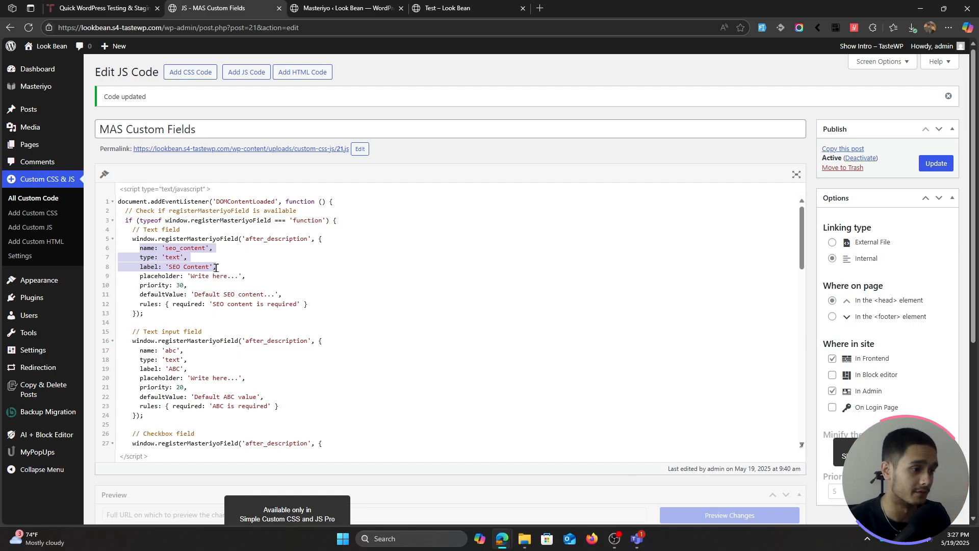
pyautogui.click(216, 267)
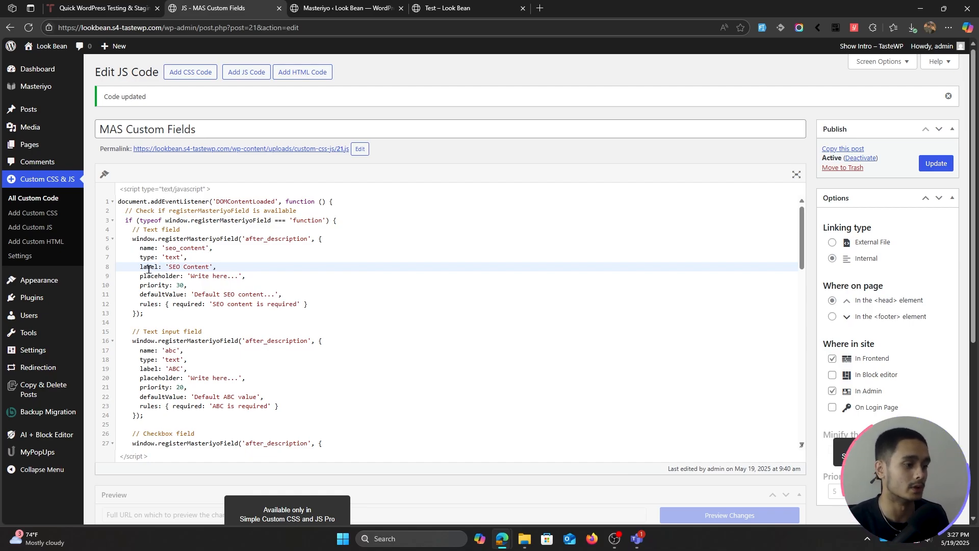
# Check how the Text Area custom field's label is displayed in the lesson editor.
pyautogui.click(324, 9)
pyautogui.scroll(-4, 362, 216)
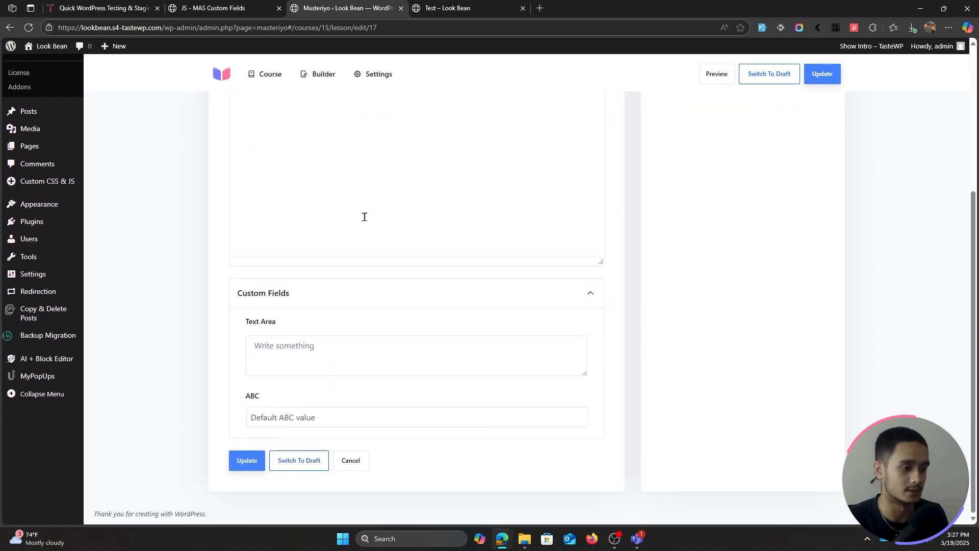
pyautogui.moveTo(234, 315); pyautogui.dragTo(284, 321)
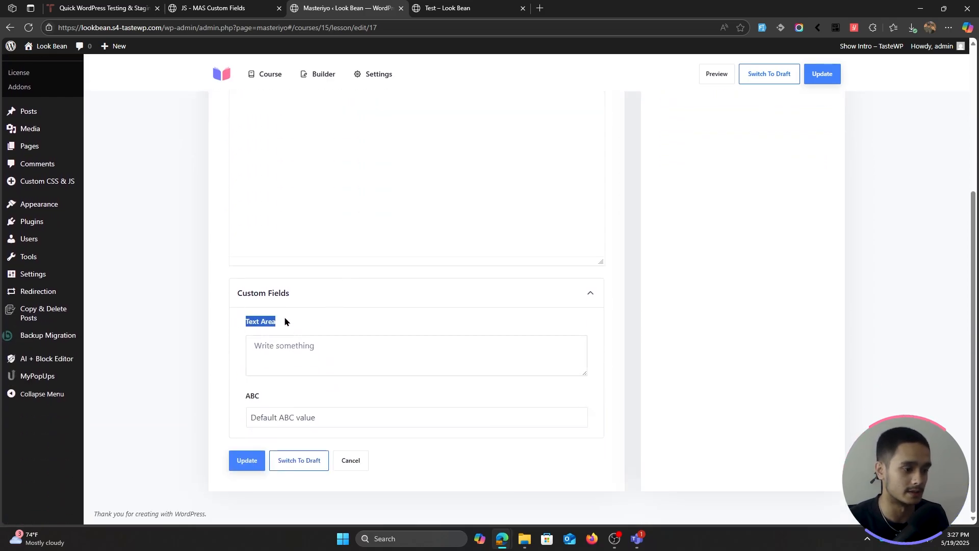
pyautogui.click(338, 320)
# Examine the placeholder, priority and default value lines of the SEO Content field in the script.
pyautogui.click(225, 7)
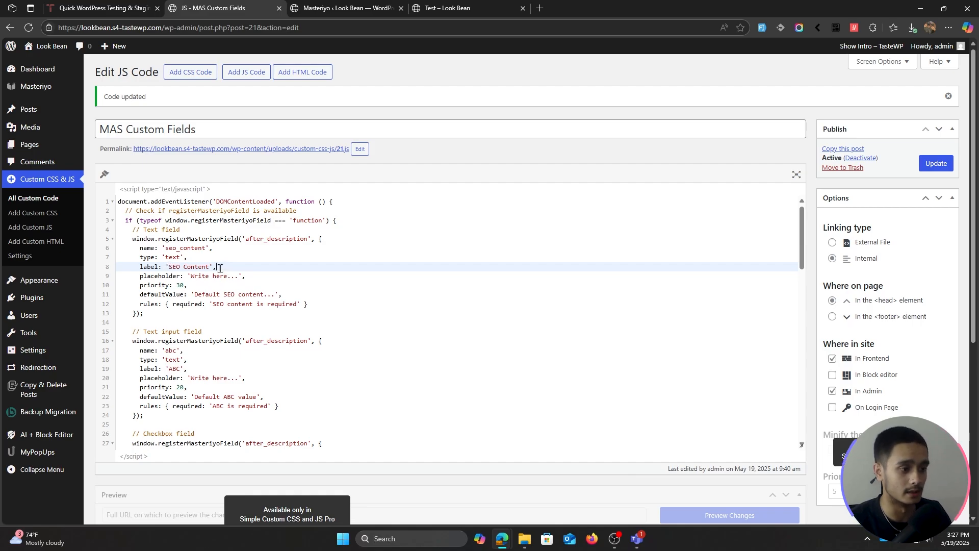
pyautogui.moveTo(140, 276); pyautogui.dragTo(283, 293)
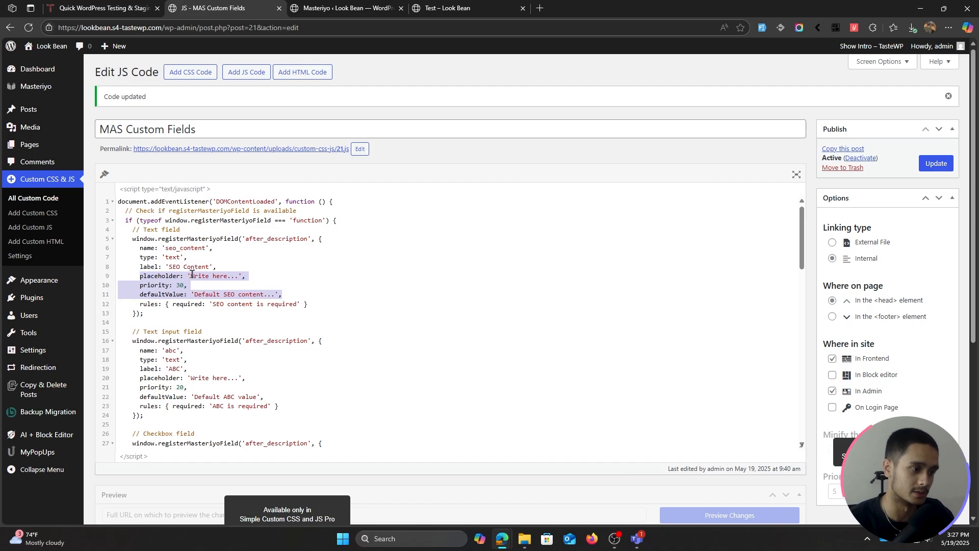
pyautogui.click(239, 278)
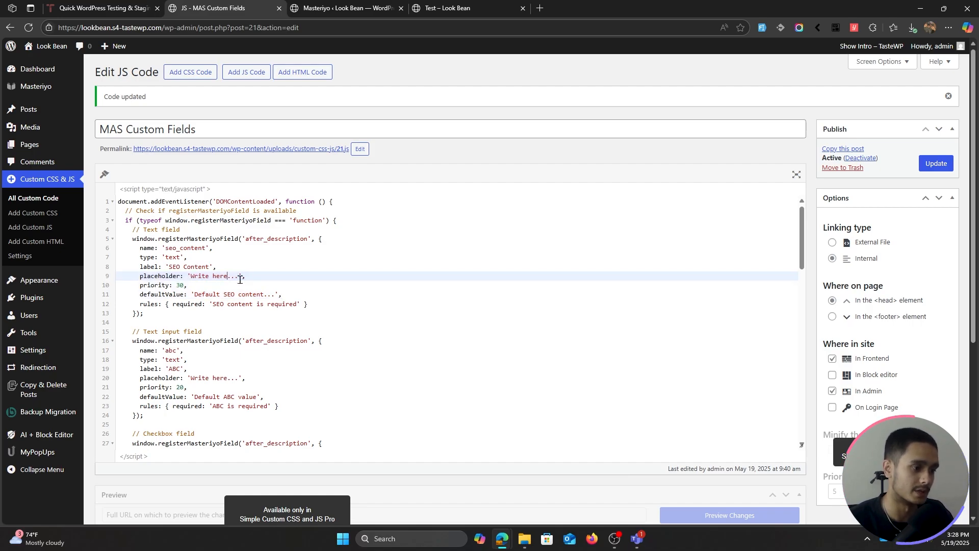
# Compare the script's SEO Content placeholder with the Test course editor and clear the SEO Content field there.
pyautogui.click(303, 11)
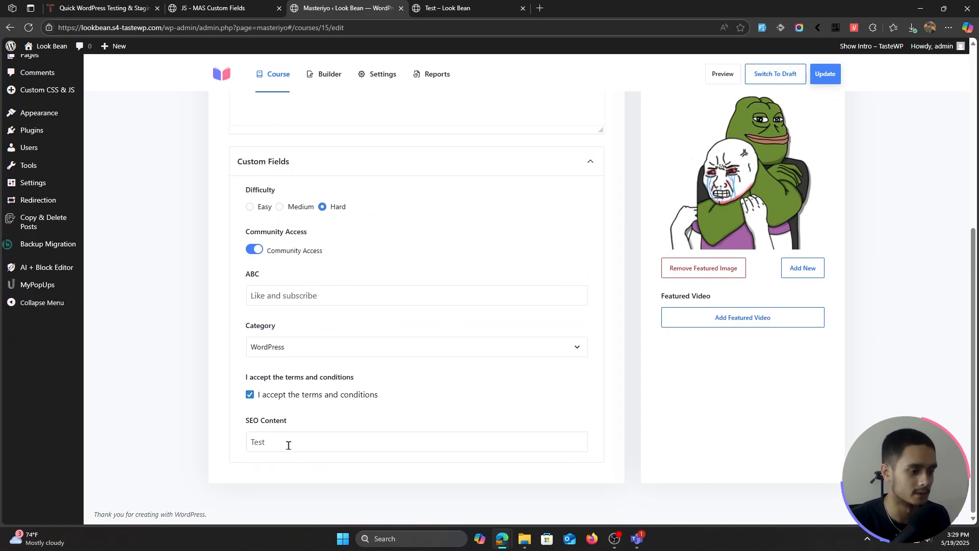
pyautogui.click(272, 445)
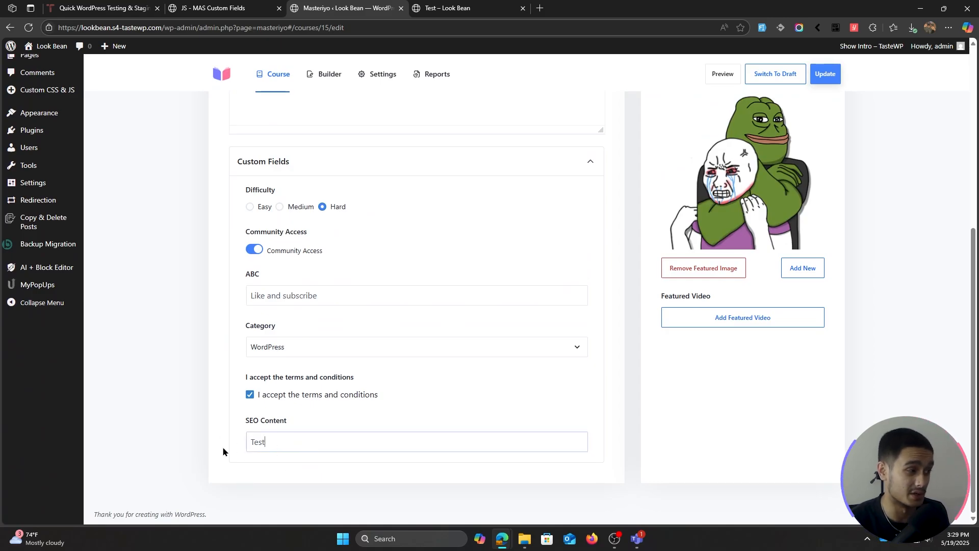
pyautogui.click(205, 9)
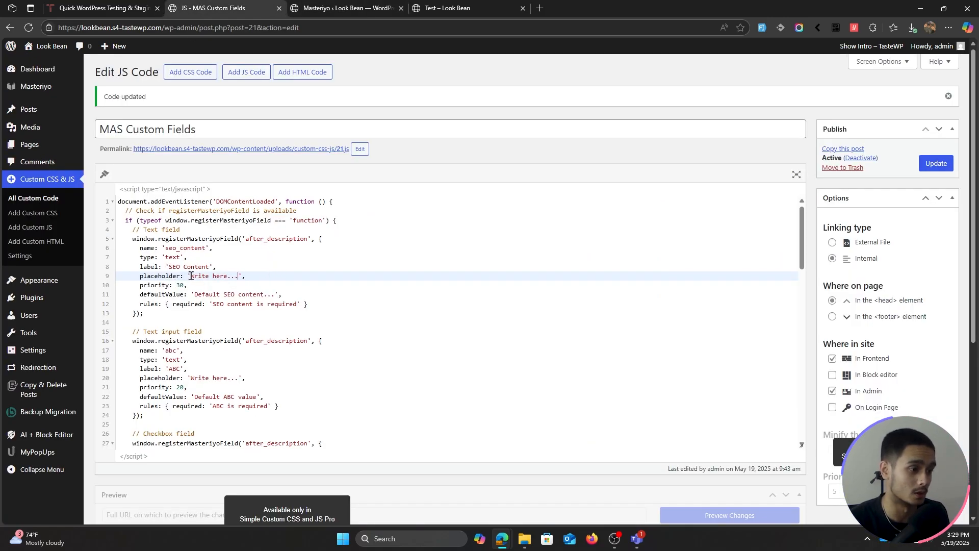
pyautogui.click(347, 8)
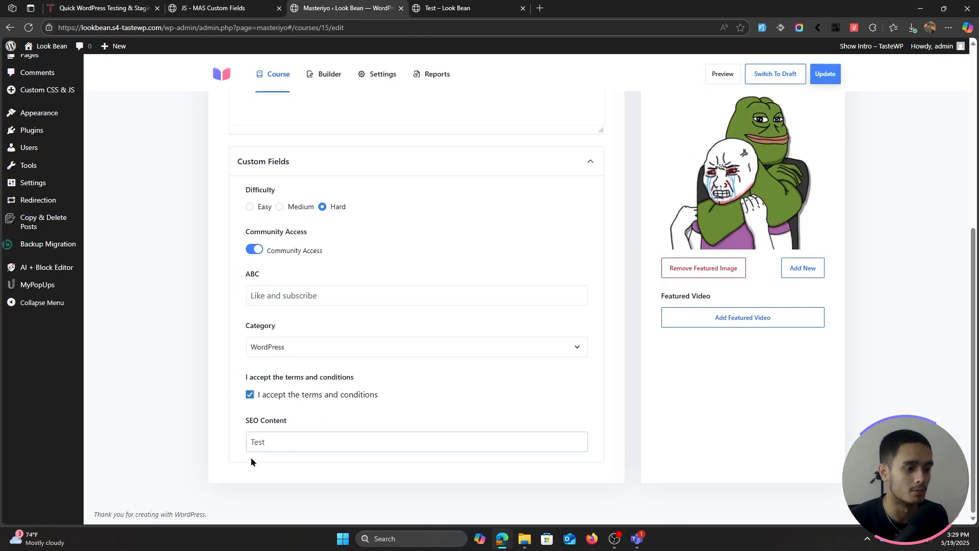
pyautogui.press('BackSpace')
pyautogui.press('BackSpace')
pyautogui.press('BackSpace')
pyautogui.press('BackSpace')
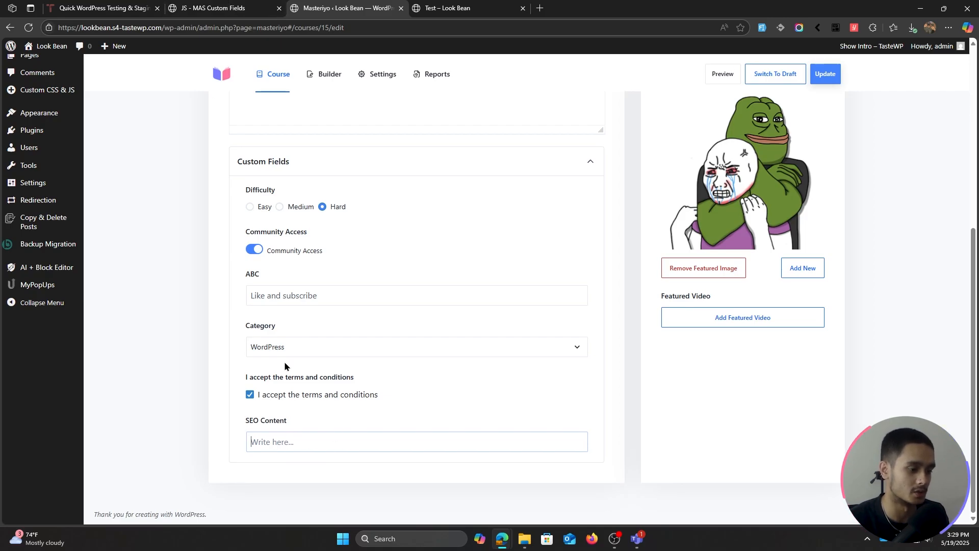
# Compare the priority lines of the SEO Content and ABC fields in the script with the field order in the Test course editor.
pyautogui.click(225, 14)
pyautogui.click(203, 284)
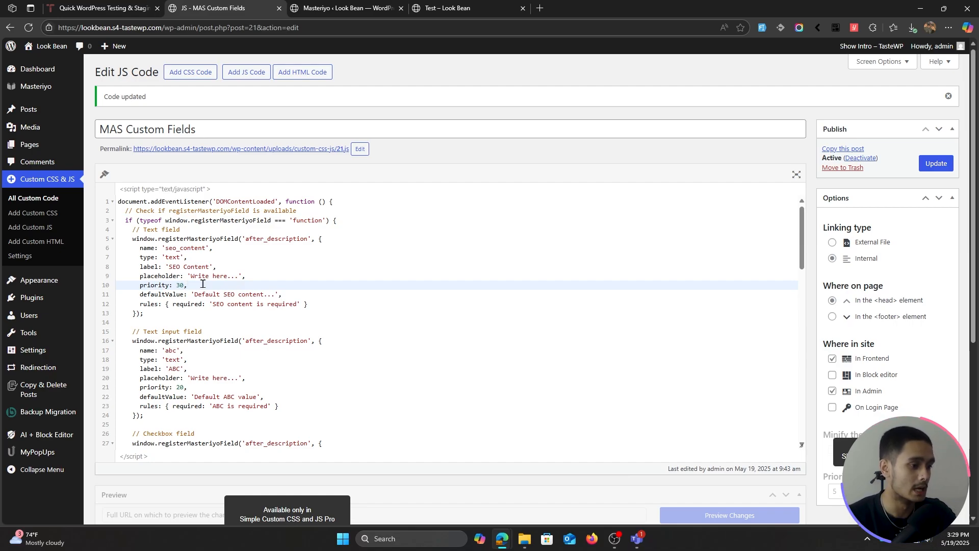
pyautogui.scroll(-1, 322, 322)
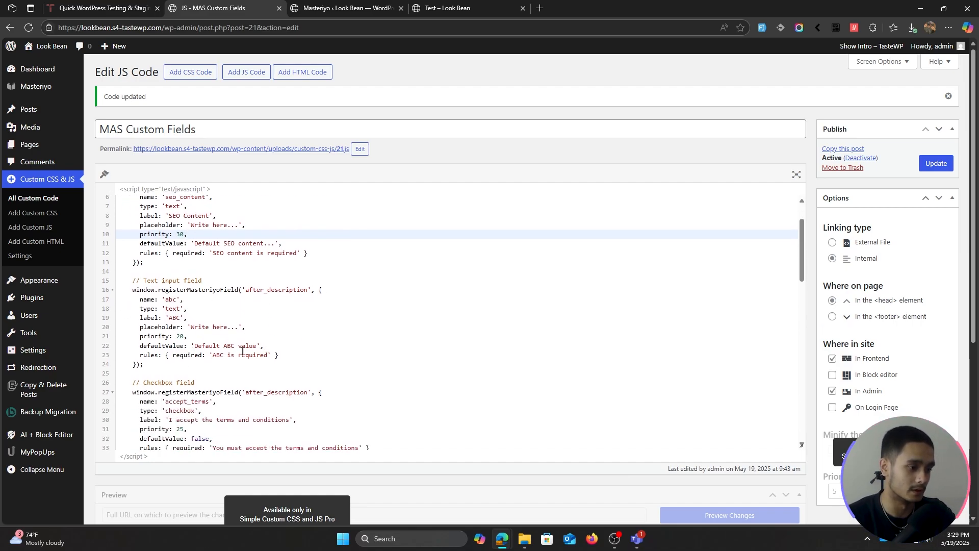
pyautogui.click(189, 338)
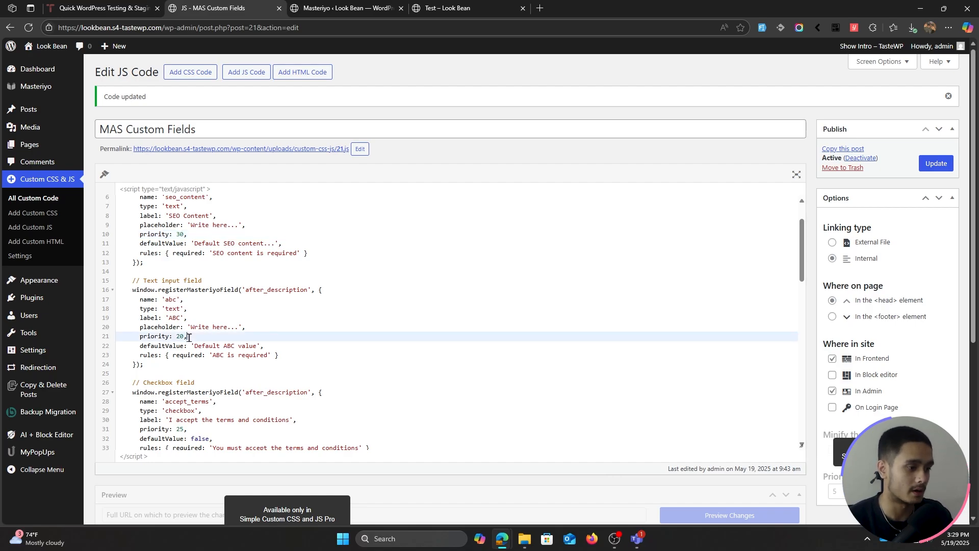
pyautogui.hotkey('ctrl', 'Tab')
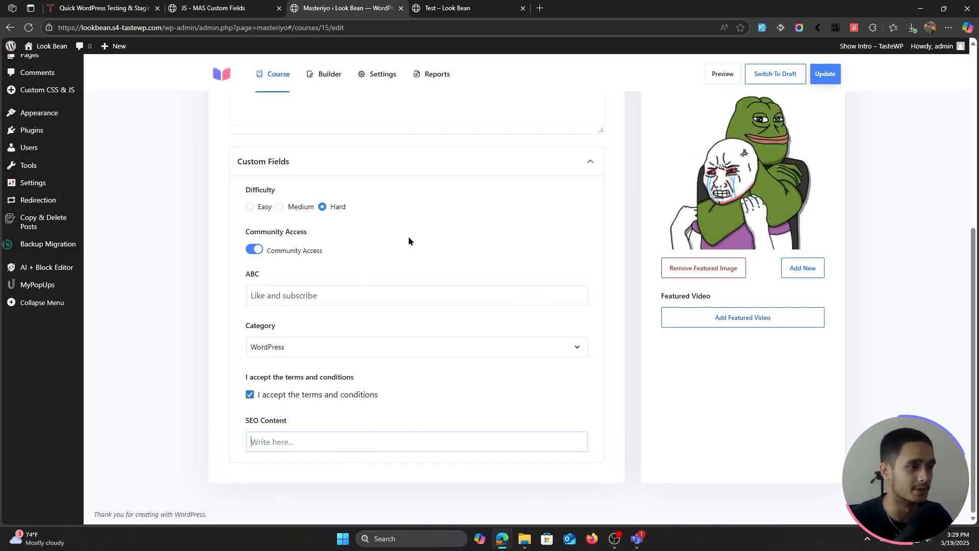
# Examine the required rule of the SEO Content field in the MAS Custom Fields script against the empty field in the course editor.
pyautogui.hotkey('ctrl', 'shift', 'Tab')
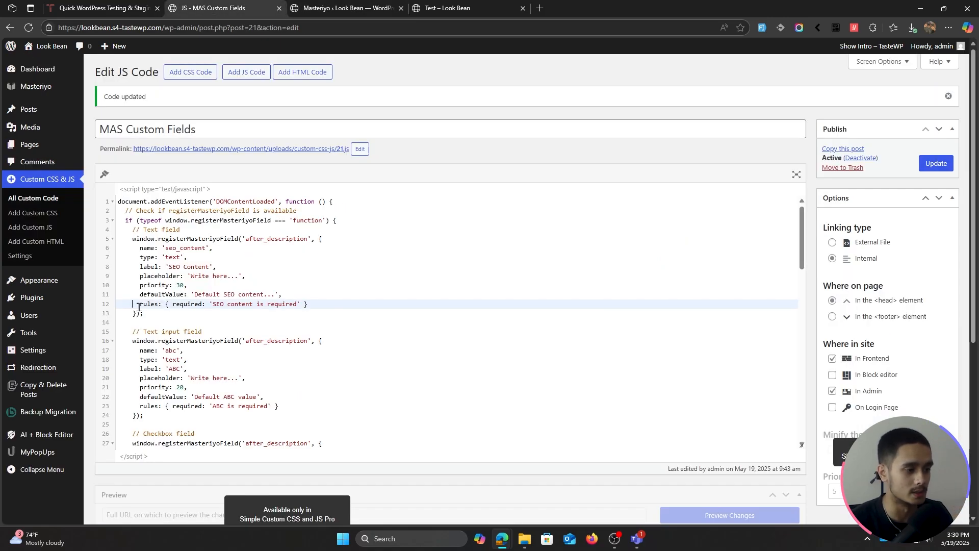
pyautogui.moveTo(139, 307); pyautogui.dragTo(328, 308)
pyautogui.click(339, 306)
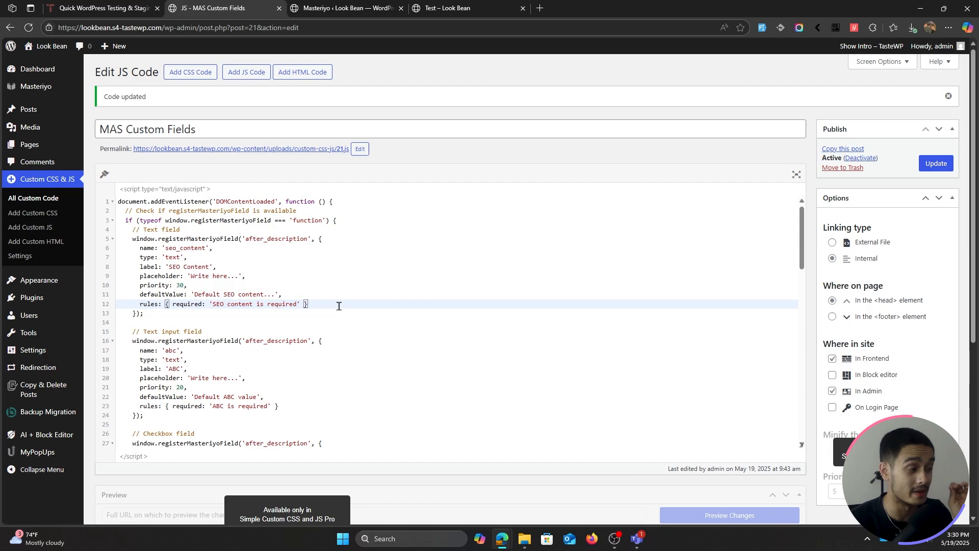
pyautogui.click(231, 316)
pyautogui.click(322, 7)
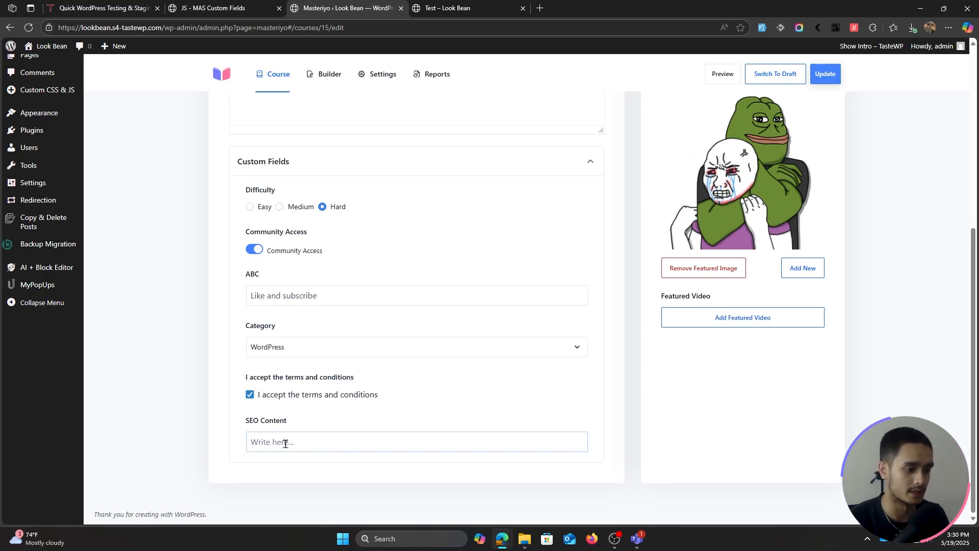
pyautogui.click(236, 6)
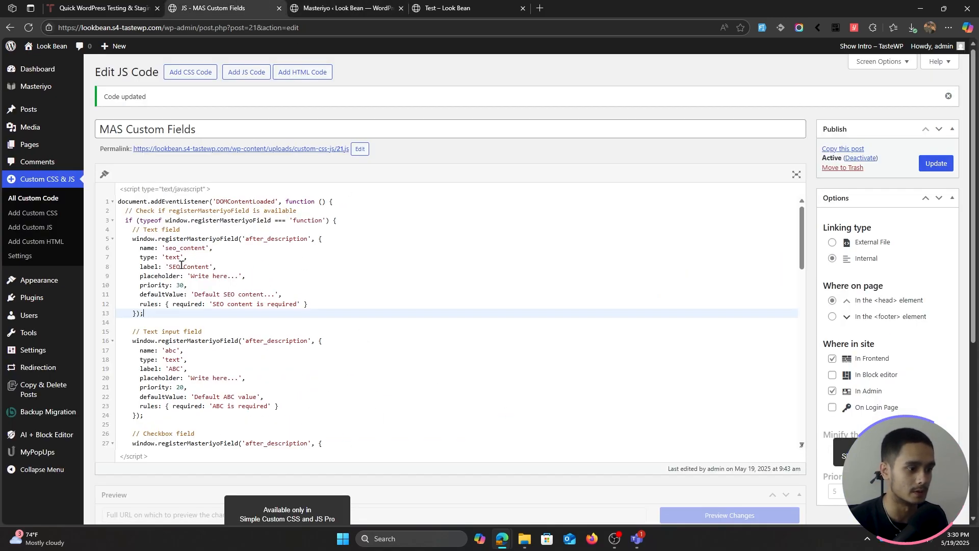
pyautogui.moveTo(171, 305); pyautogui.dragTo(294, 304)
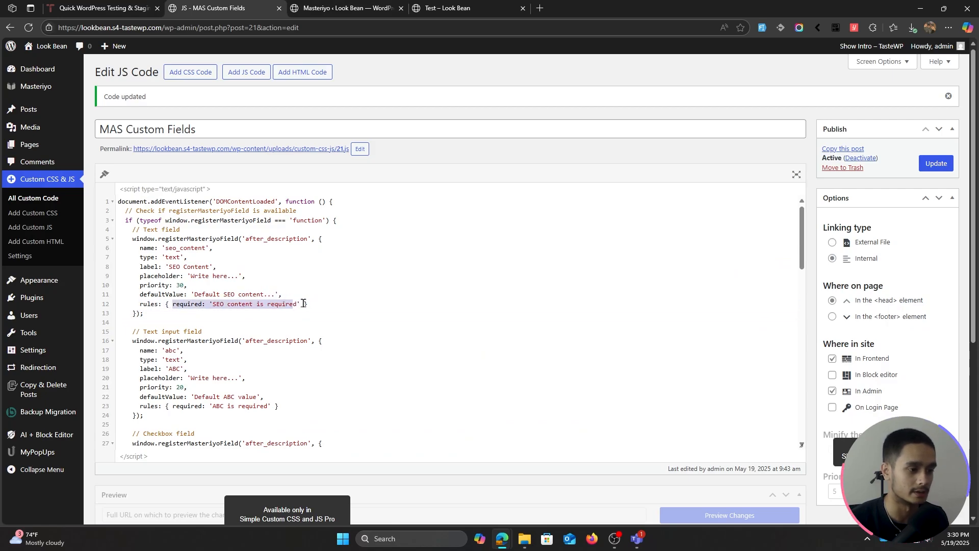
pyautogui.click(313, 304)
# Try to update the Test course with SEO Content left empty and examine the validation text under the field.
pyautogui.click(383, 8)
pyautogui.click(823, 74)
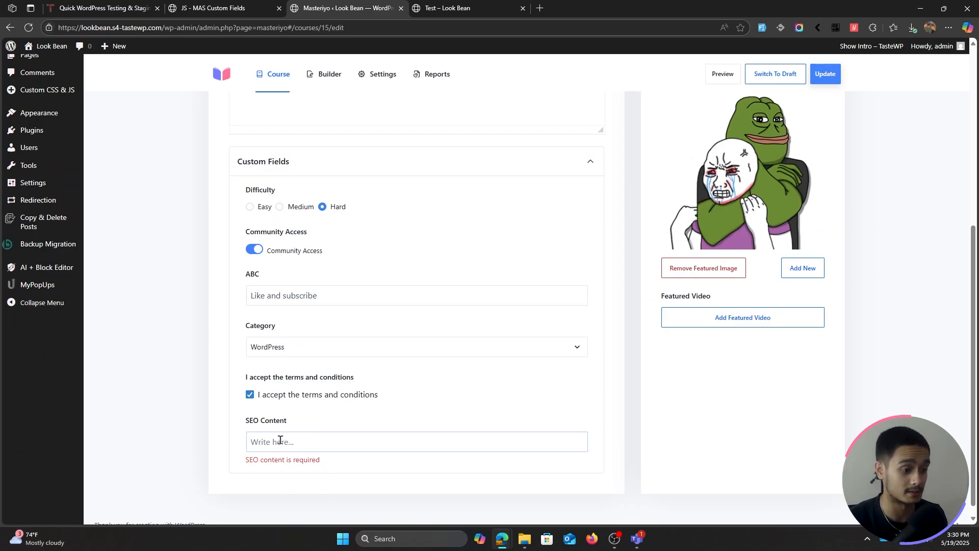
pyautogui.click(261, 445)
pyautogui.moveTo(241, 461); pyautogui.dragTo(334, 463)
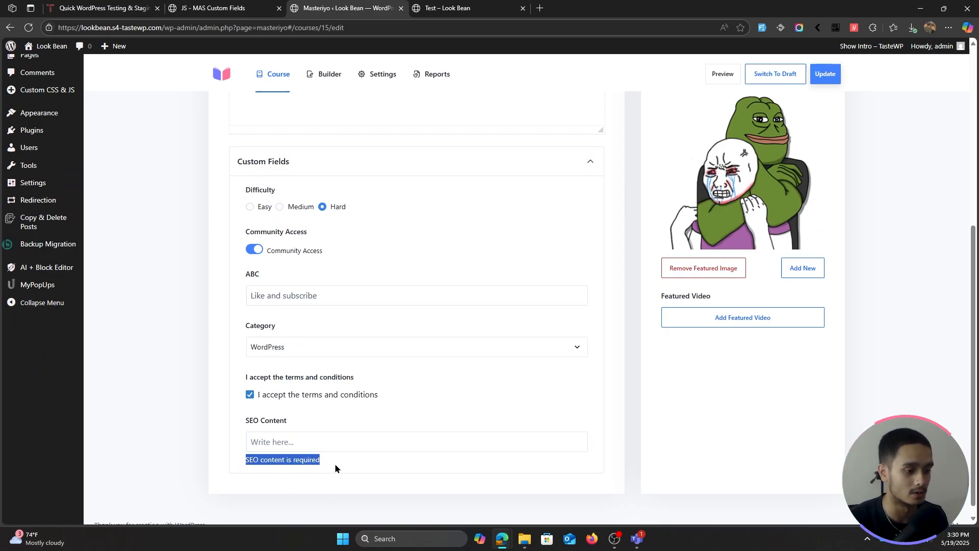
pyautogui.click(428, 473)
# Compare the SEO Content validation text in the course editor with the field's required rule in the script.
pyautogui.click(215, 9)
pyautogui.click(164, 315)
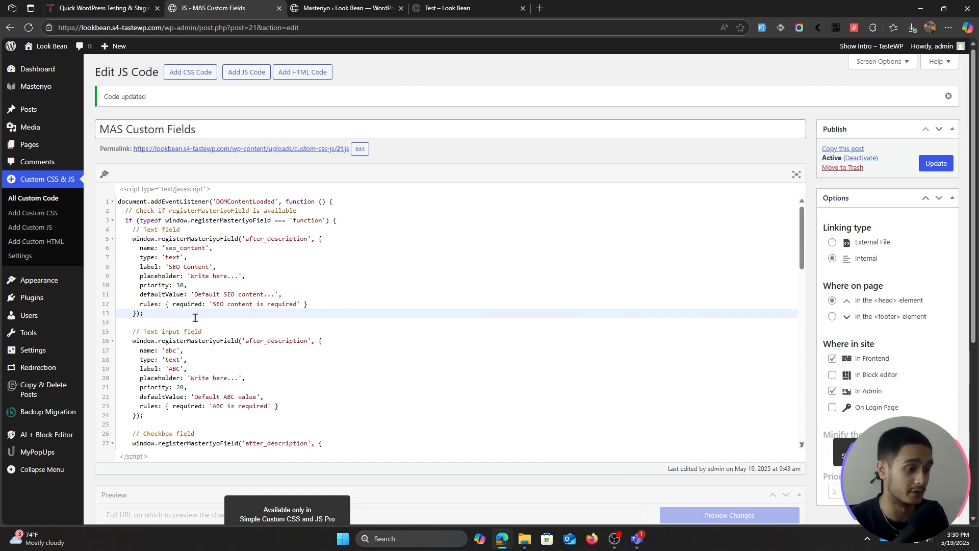
pyautogui.click(341, 6)
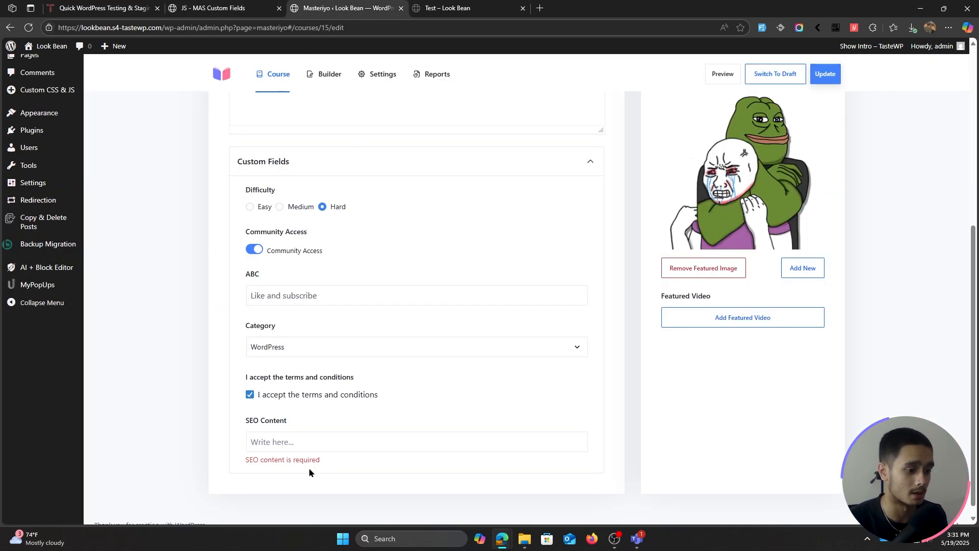
pyautogui.moveTo(326, 457); pyautogui.dragTo(235, 460)
pyautogui.click(368, 460)
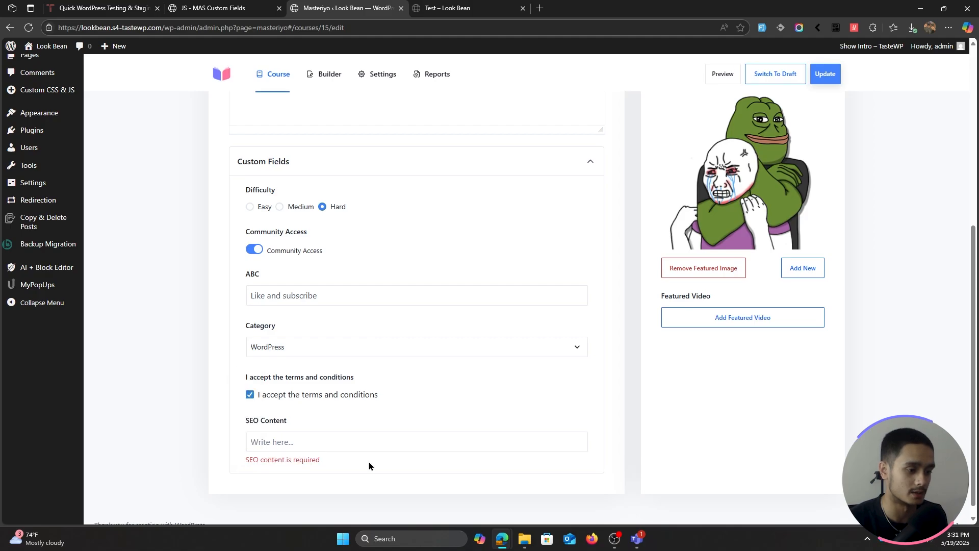
pyautogui.click(221, 6)
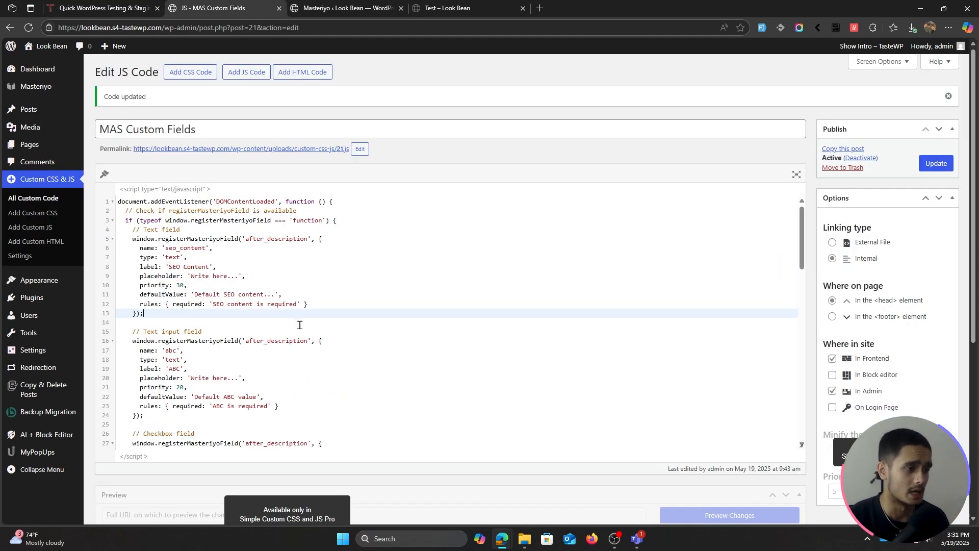
pyautogui.click(299, 6)
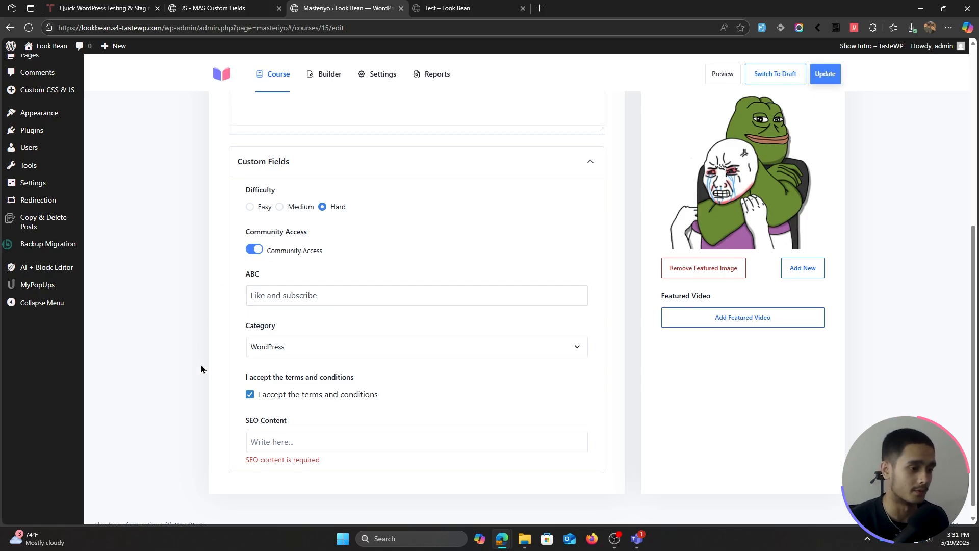
pyautogui.click(214, 9)
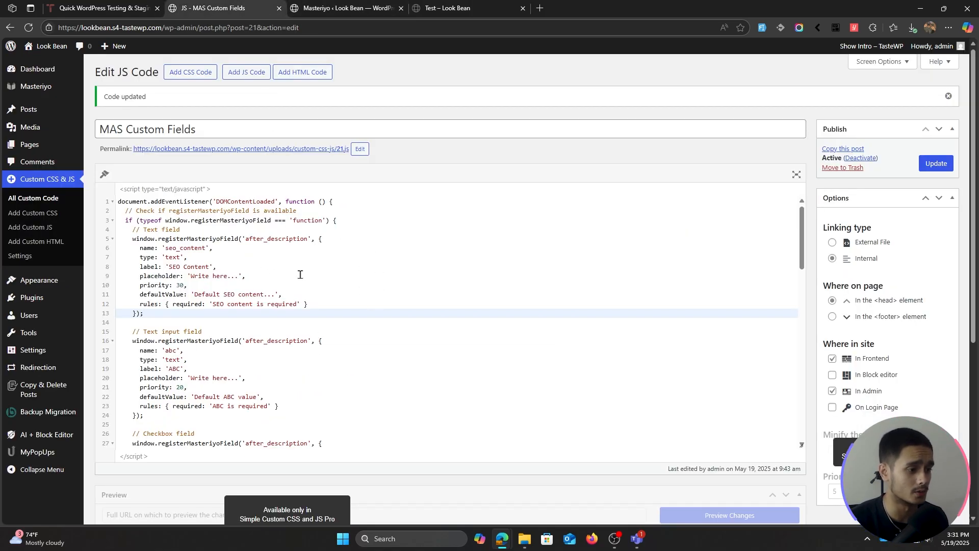
# Review the ABC text, terms checkbox, Difficulty radio and Community Access switch definitions in the MAS Custom Fields script.
pyautogui.scroll(-1, 335, 289)
pyautogui.scroll(1, 335, 289)
pyautogui.click(232, 330)
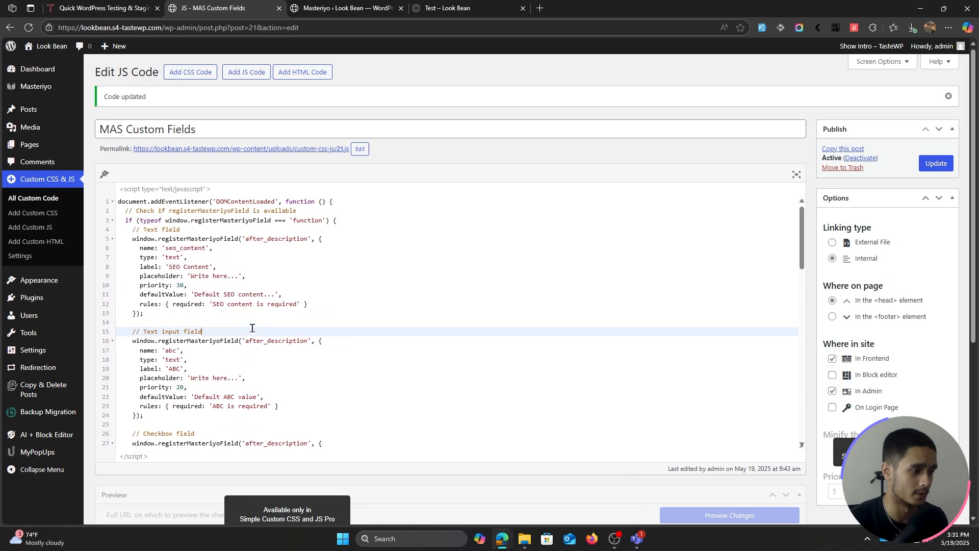
pyautogui.scroll(-2, 296, 341)
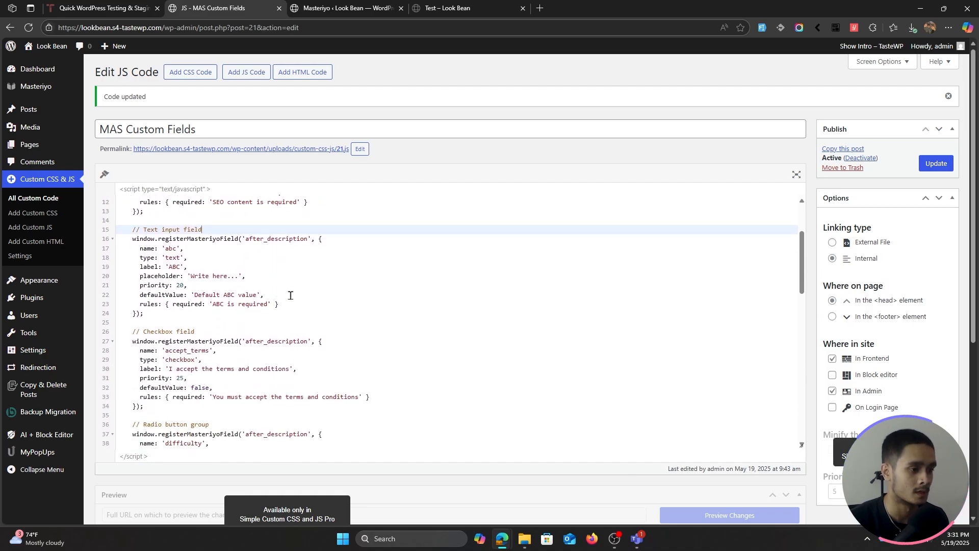
pyautogui.scroll(-1, 214, 288)
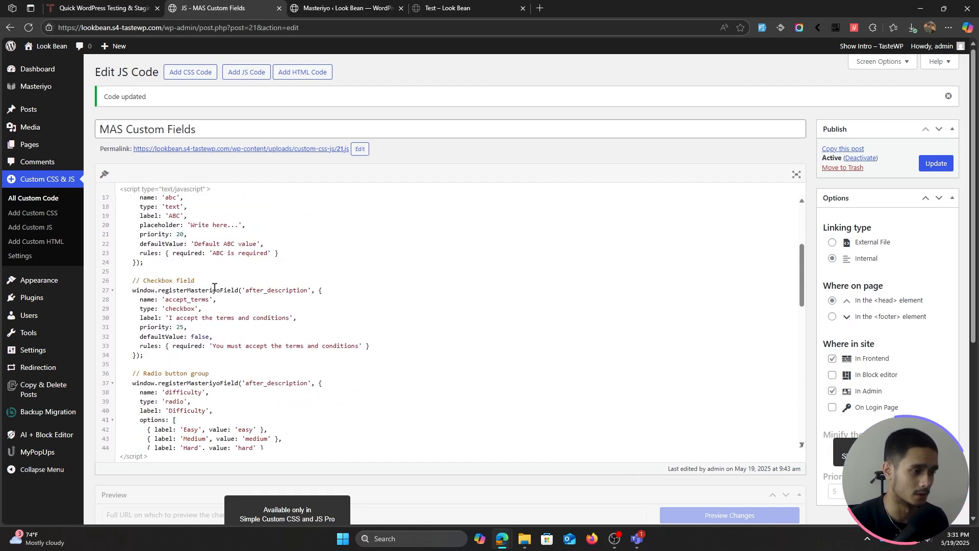
pyautogui.scroll(-1, 215, 288)
pyautogui.scroll(-1, 216, 284)
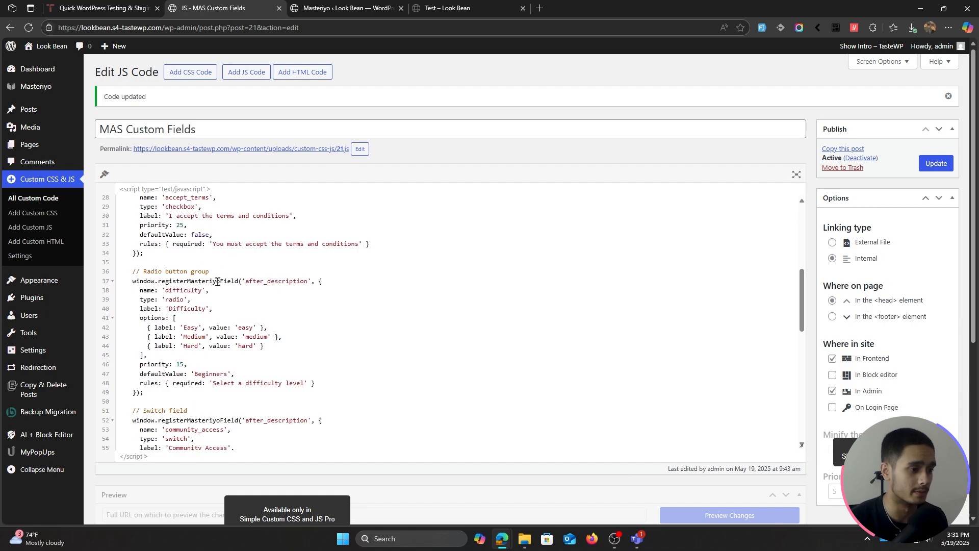
pyautogui.scroll(-2, 200, 297)
pyautogui.click(324, 6)
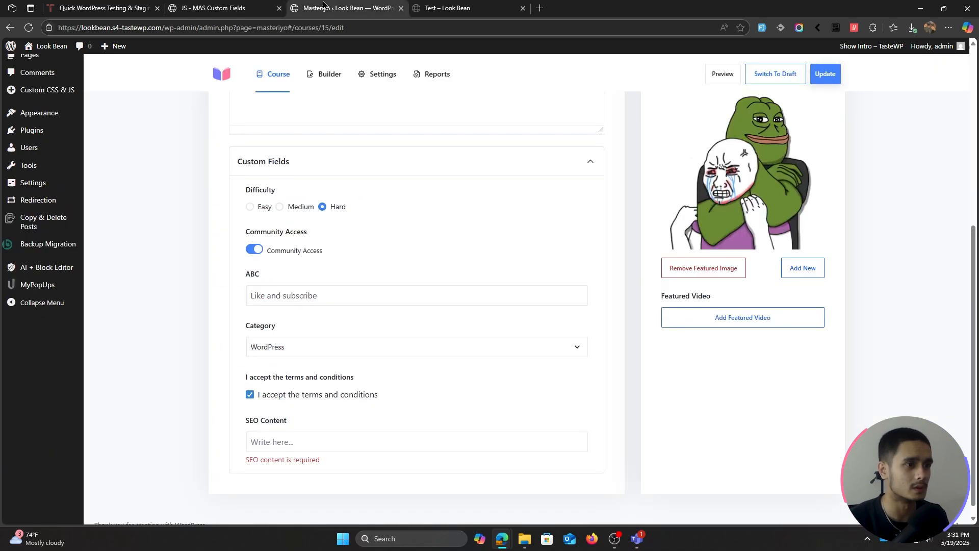
pyautogui.click(224, 7)
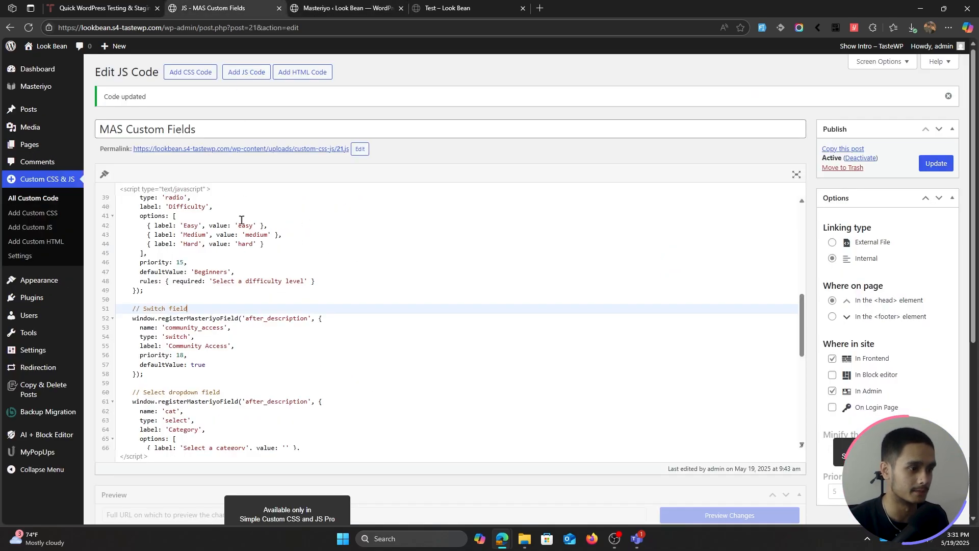
# Turn off Community Access in the Test course editor, try to update the course and check the reloaded course page.
pyautogui.click(329, 7)
pyautogui.click(253, 249)
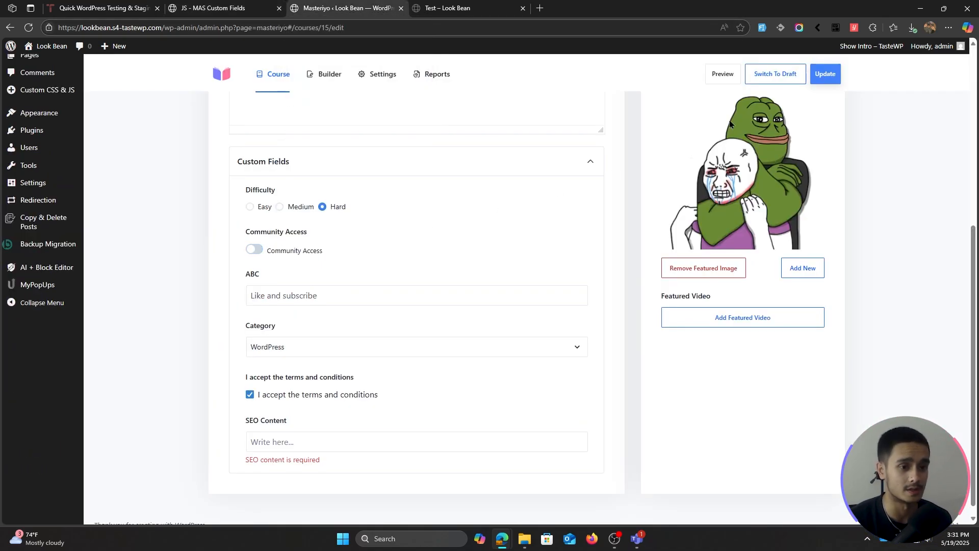
pyautogui.click(822, 74)
pyautogui.click(472, 7)
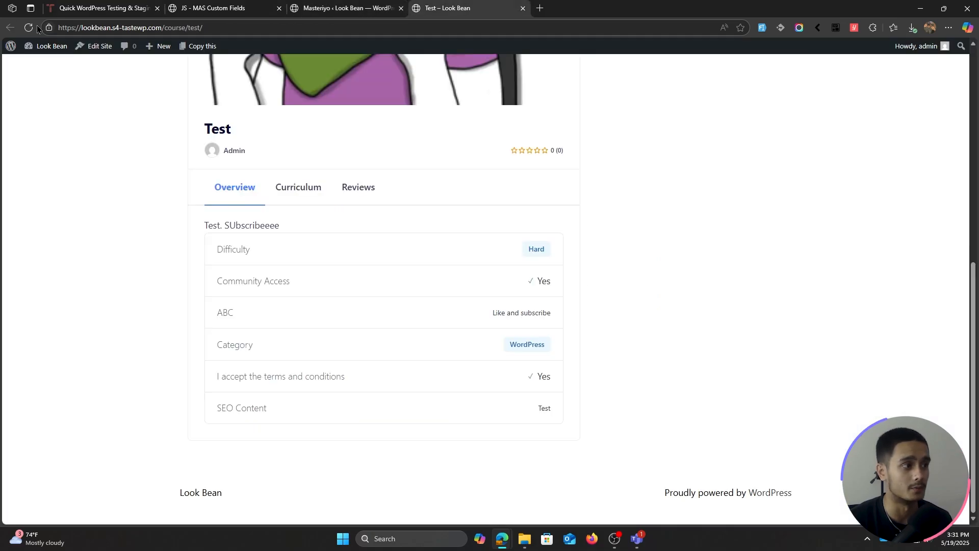
pyautogui.click(31, 29)
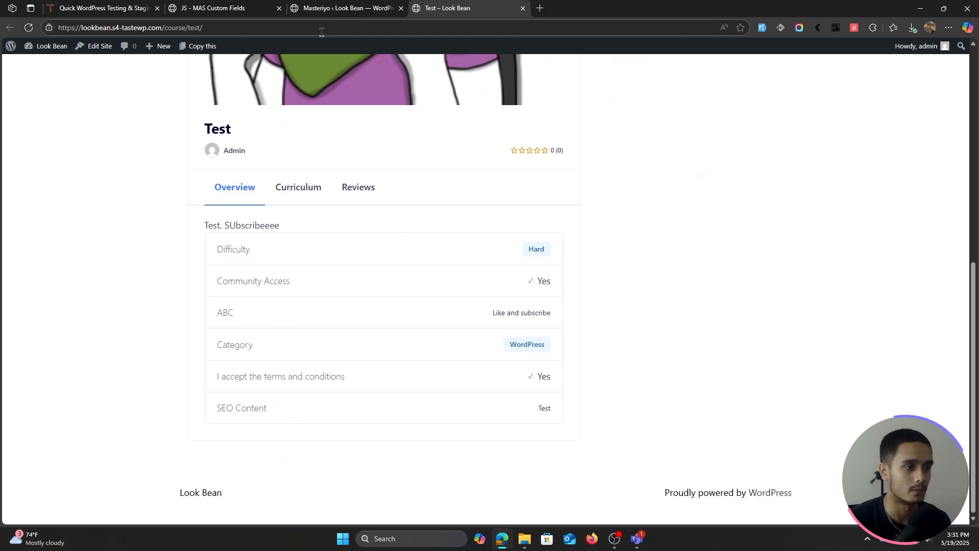
pyautogui.click(29, 28)
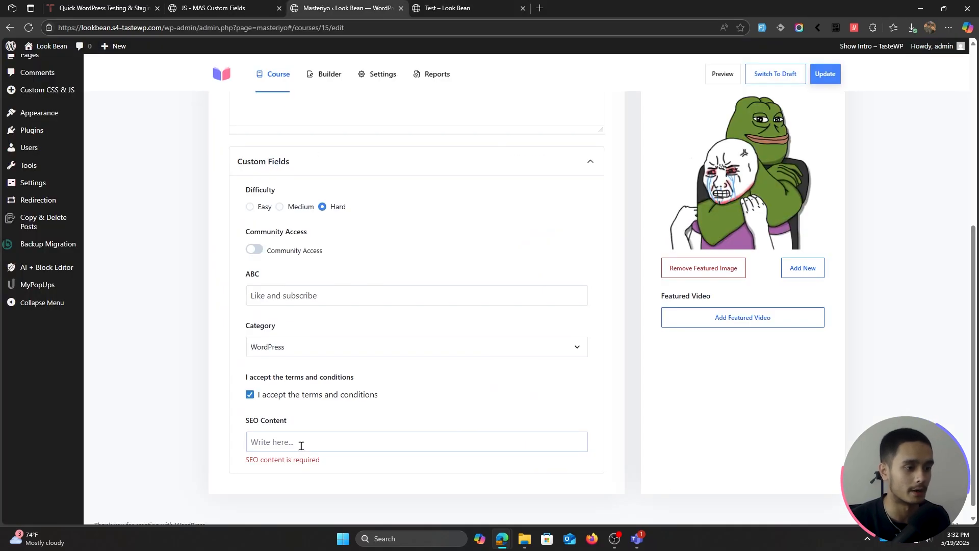
# Enter "Test" as the SEO Content, update the course and check the custom fields on the reloaded Test course page.
pyautogui.click(301, 447)
pyautogui.write('Test')
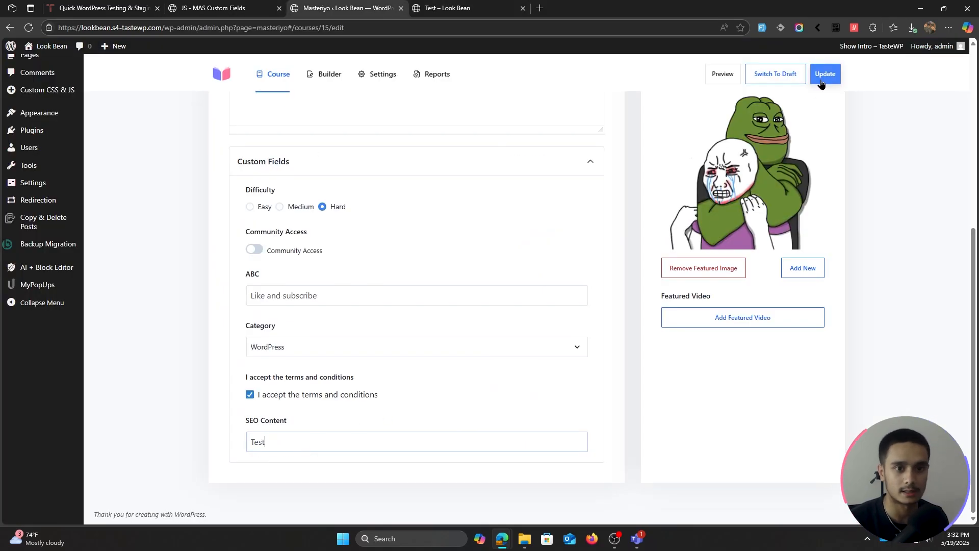
pyautogui.click(825, 74)
pyautogui.hotkey('ctrl', 'Tab')
pyautogui.press('F5')
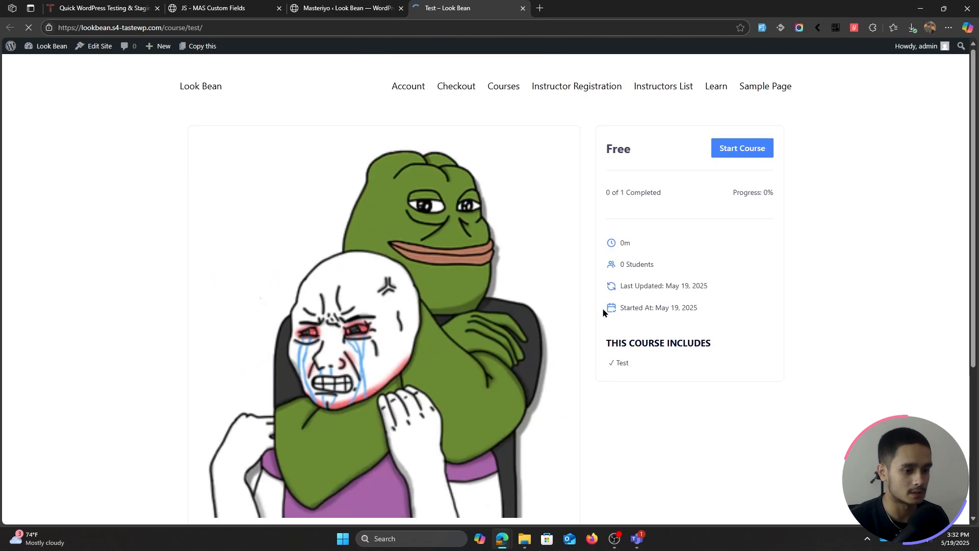
pyautogui.scroll(-3, 602, 330)
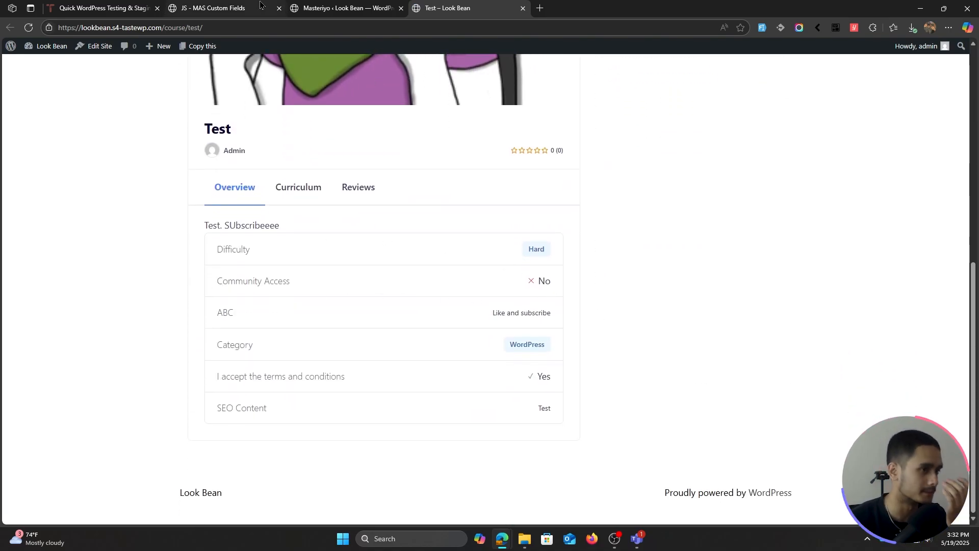
# Examine the Community Access switch, Category dropdown and lesson text input definitions in the MAS Custom Fields script.
pyautogui.click(317, 8)
pyautogui.click(221, 5)
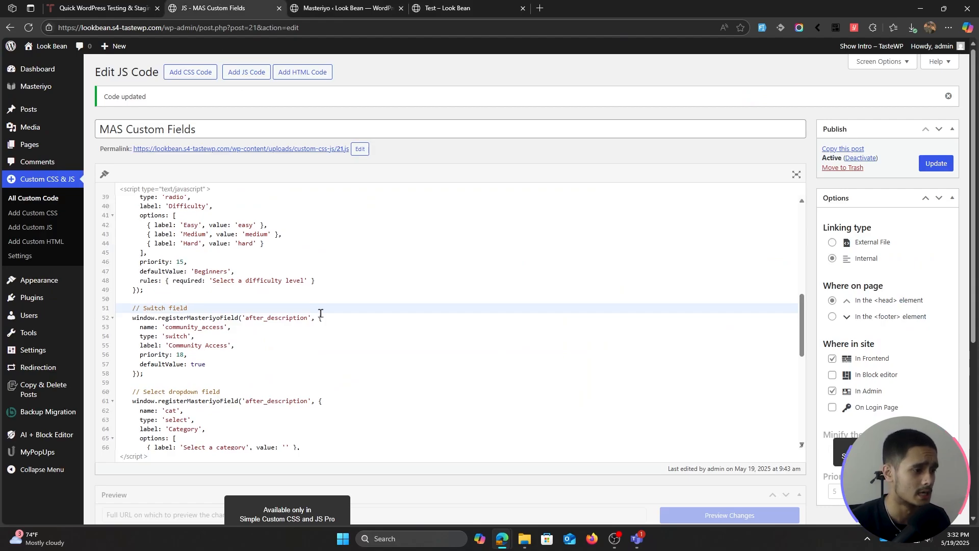
pyautogui.scroll(-2, 329, 278)
pyautogui.scroll(-1, 344, 270)
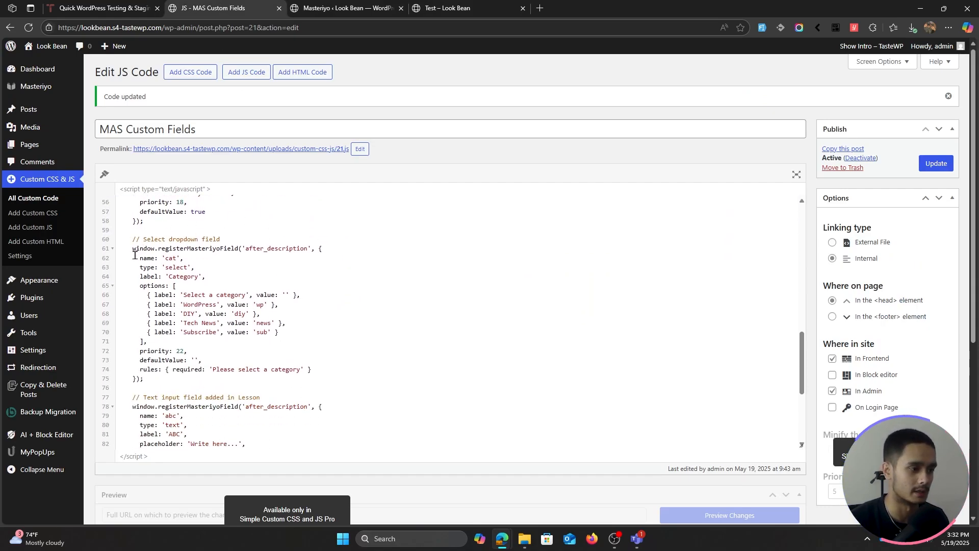
pyautogui.scroll(-1, 380, 271)
pyautogui.scroll(2, 380, 272)
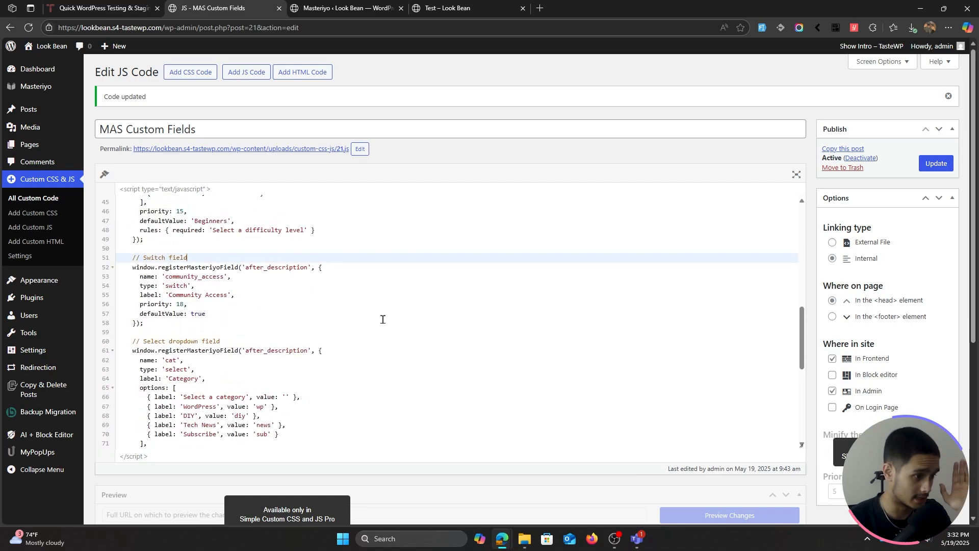
pyautogui.click(271, 256)
pyautogui.scroll(-1, 190, 319)
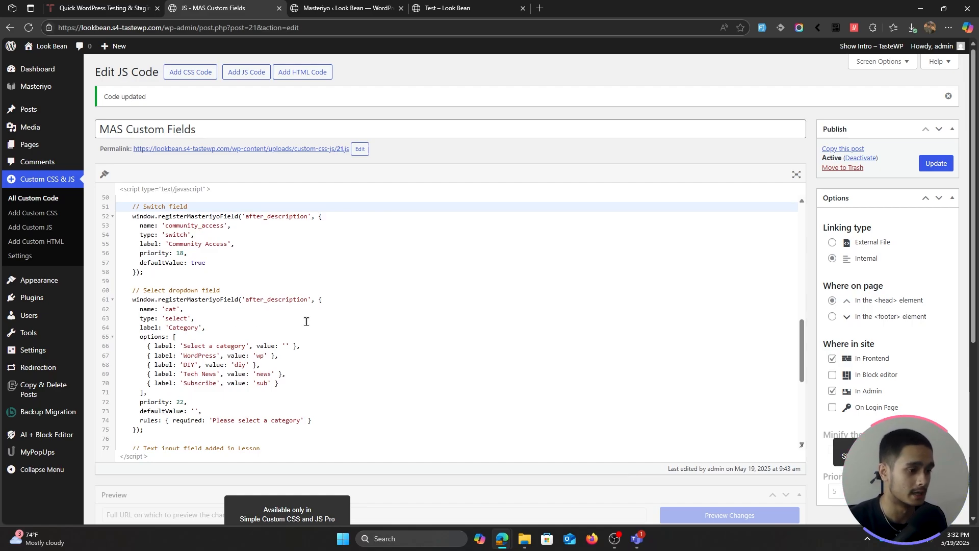
pyautogui.scroll(-1, 306, 321)
pyautogui.scroll(1, 306, 321)
pyautogui.scroll(-3, 377, 328)
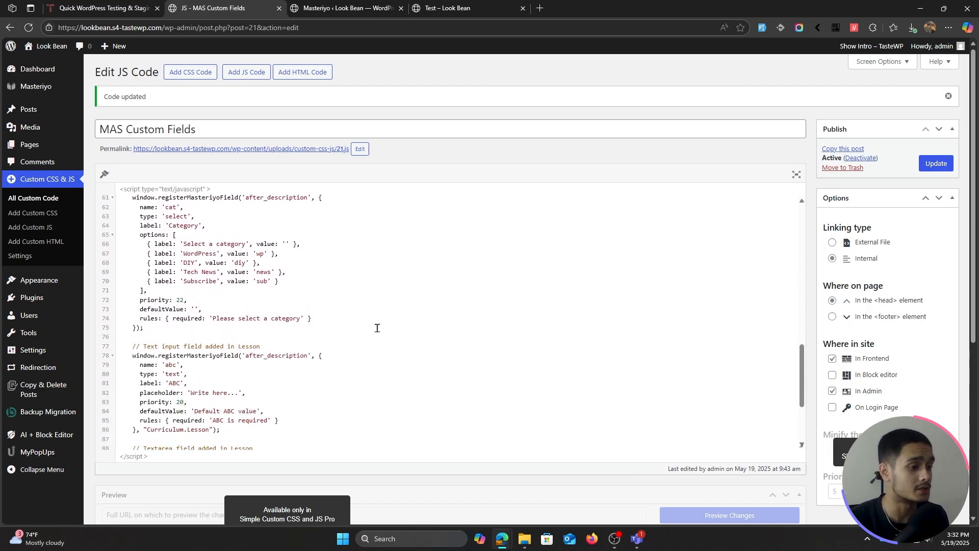
# Open the "Custom fields in Lessons" lesson from the Test course builder and check its Custom Fields section.
pyautogui.scroll(1, 419, 350)
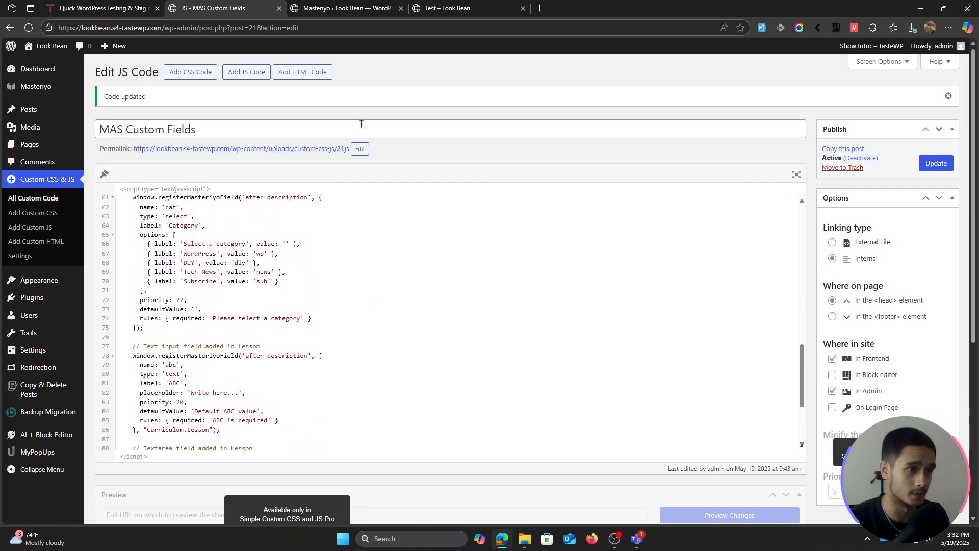
pyautogui.click(350, 7)
pyautogui.scroll(6, 485, 457)
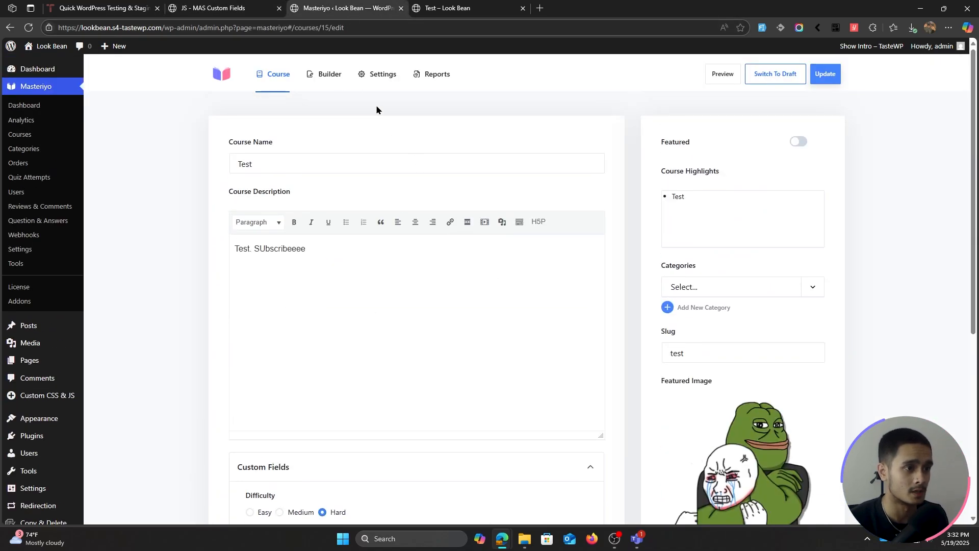
pyautogui.click(336, 82)
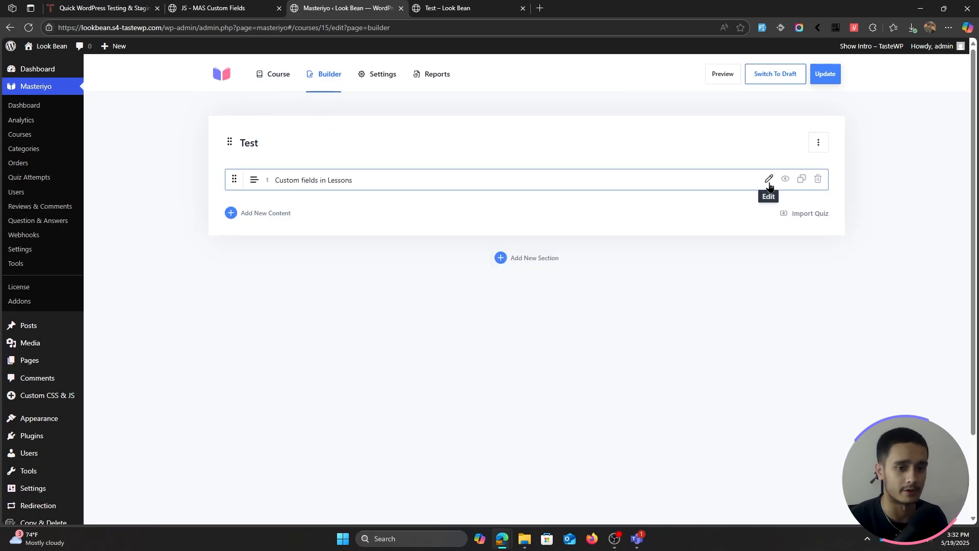
pyautogui.click(770, 181)
pyautogui.scroll(-4, 409, 256)
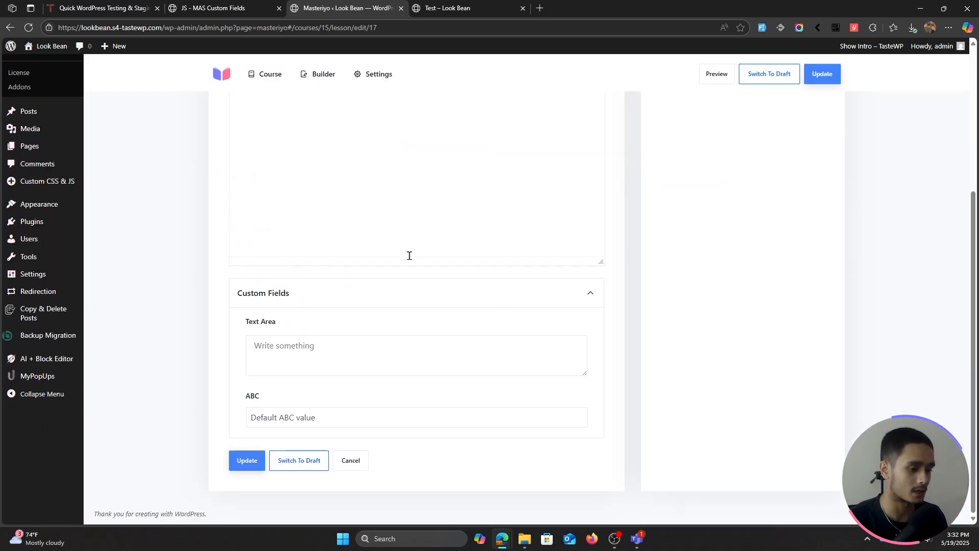
# Examine the Community Access switch definition in the MAS Custom Fields script and compare it with the lesson editor's custom fields.
pyautogui.click(219, 8)
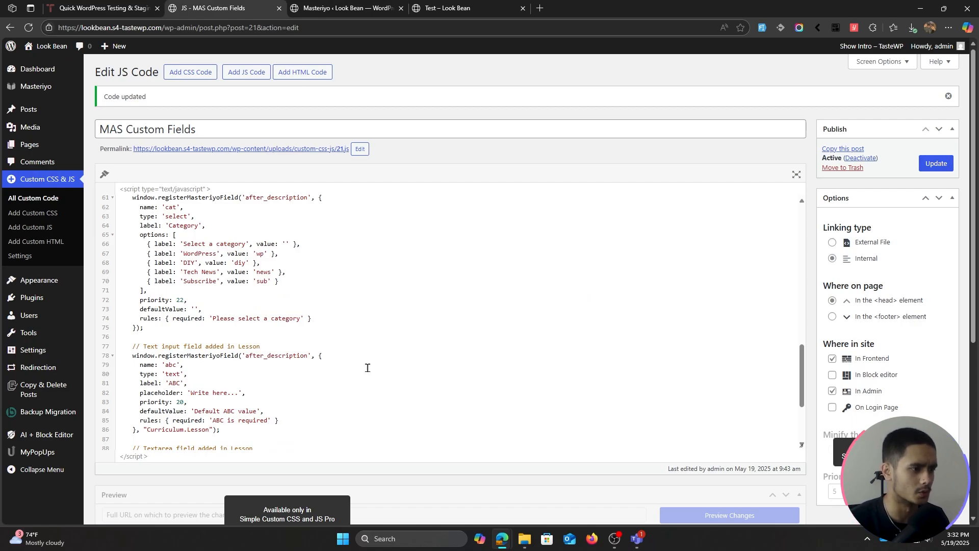
pyautogui.scroll(3, 367, 368)
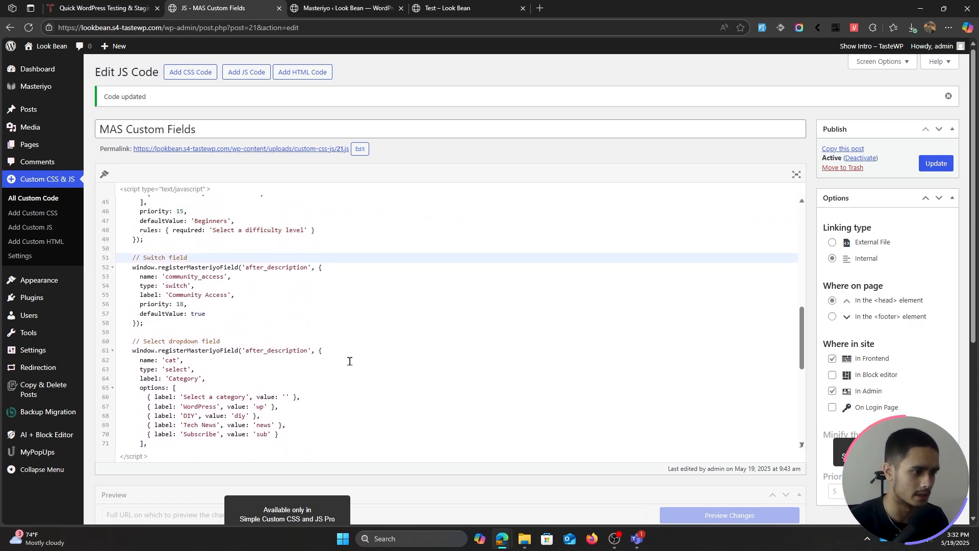
pyautogui.moveTo(185, 324); pyautogui.dragTo(132, 258)
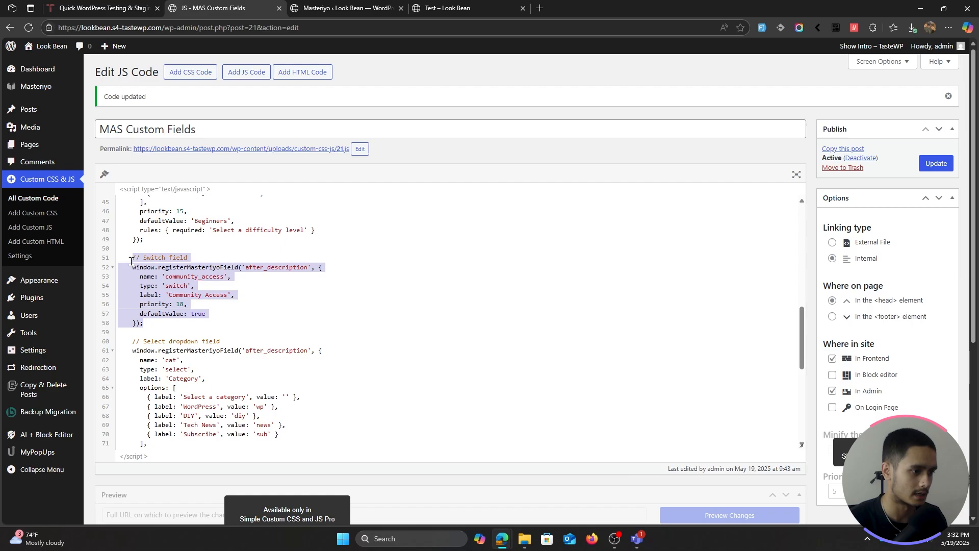
pyautogui.hotkey('ctrl', 'Tab')
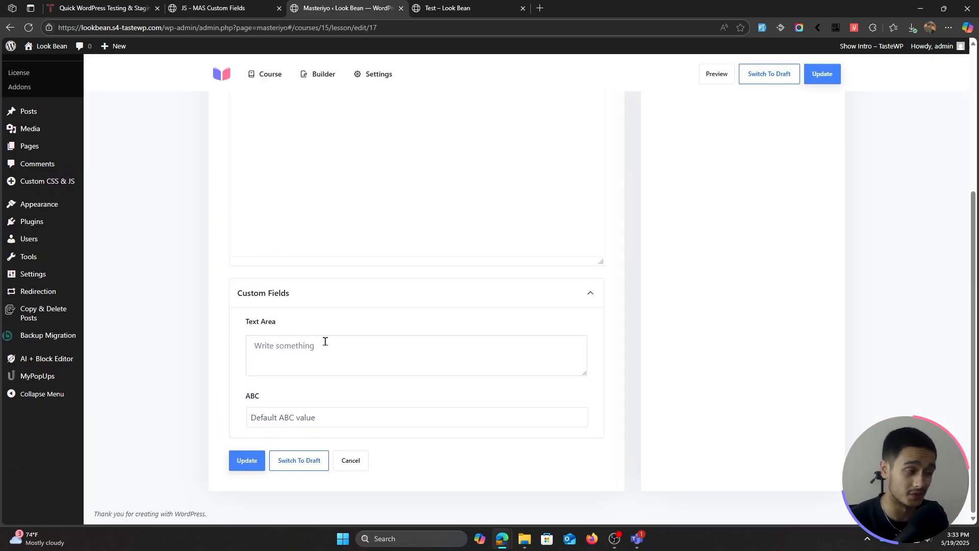
pyautogui.click(196, 8)
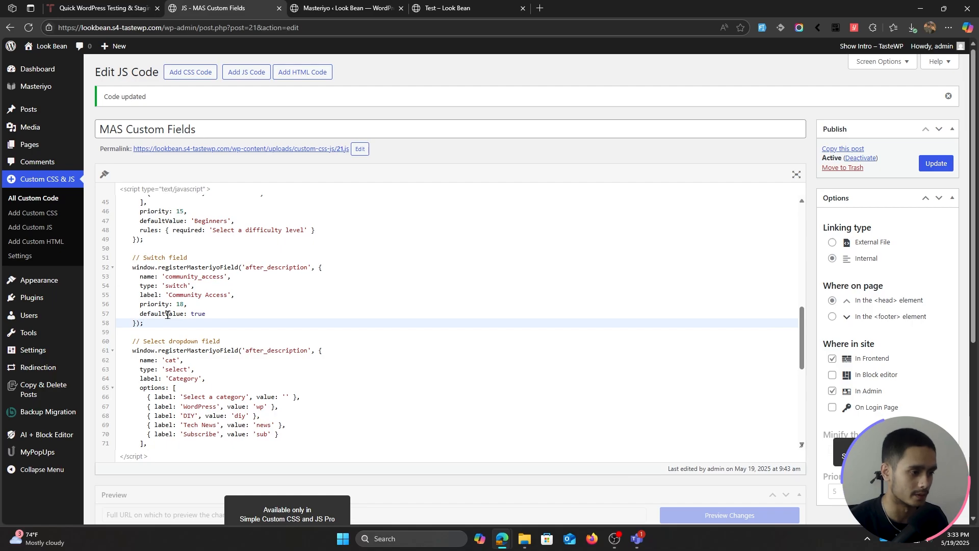
# Copy the "Curriculum.Lesson" argument from the lesson textarea field's definition at the end of the script.
pyautogui.scroll(1, 339, 357)
pyautogui.scroll(-4, 337, 357)
pyautogui.scroll(-3, 338, 356)
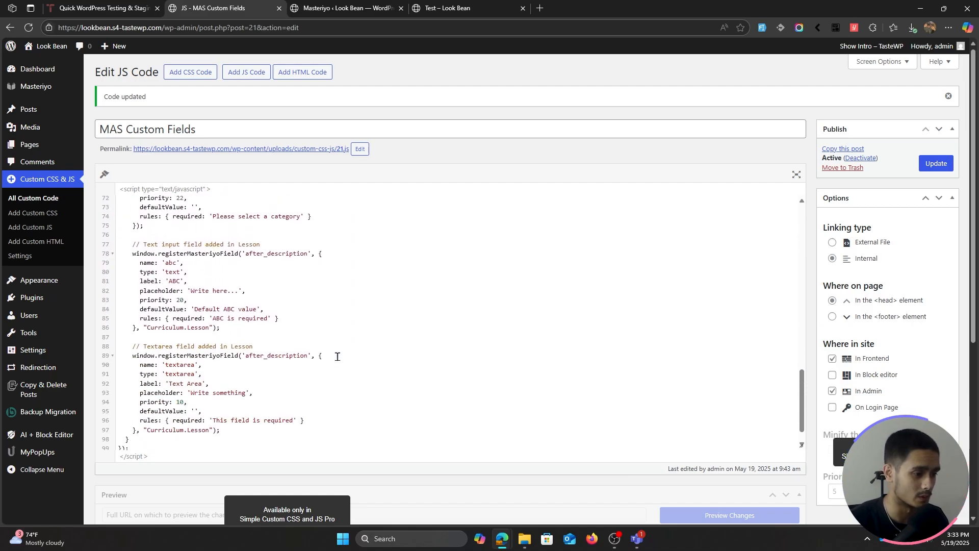
pyautogui.scroll(-1, 337, 356)
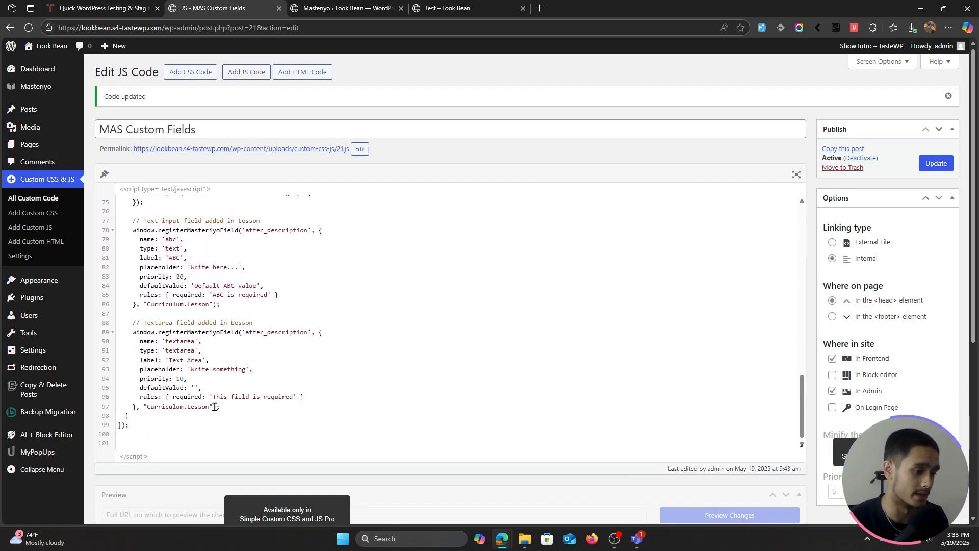
pyautogui.moveTo(215, 406); pyautogui.dragTo(146, 403)
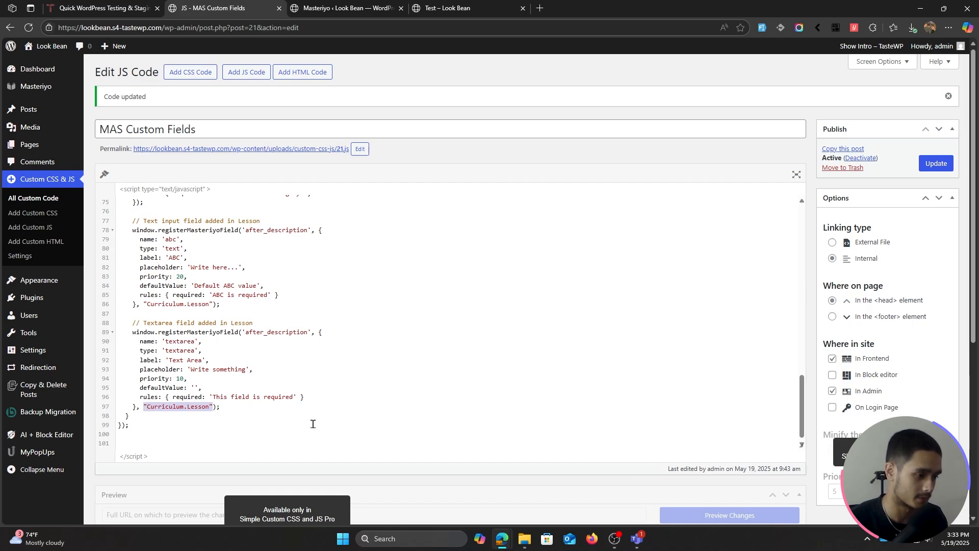
# Add "Curriculum.Lesson" after a comma as the final argument of the Community Access switch registration and update the code.
pyautogui.scroll(10, 376, 376)
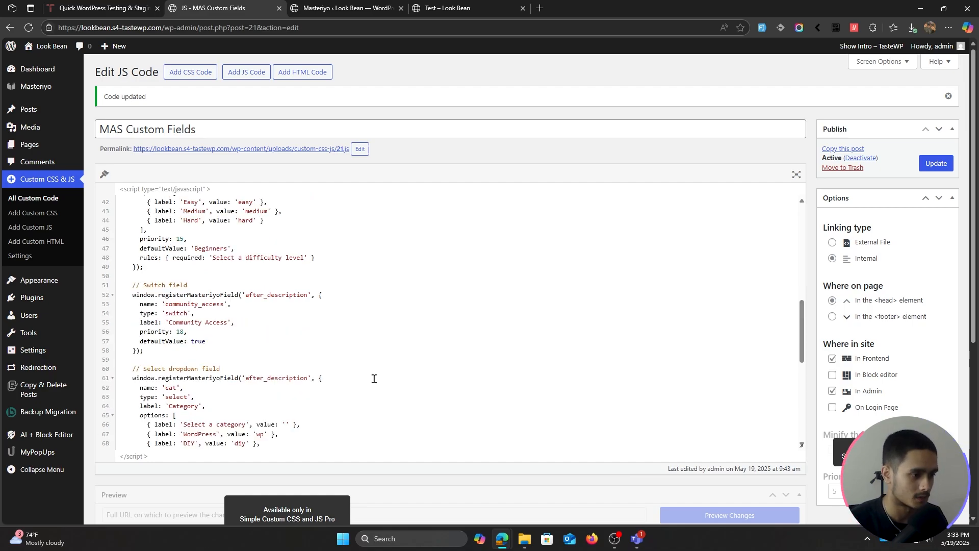
pyautogui.click(136, 351)
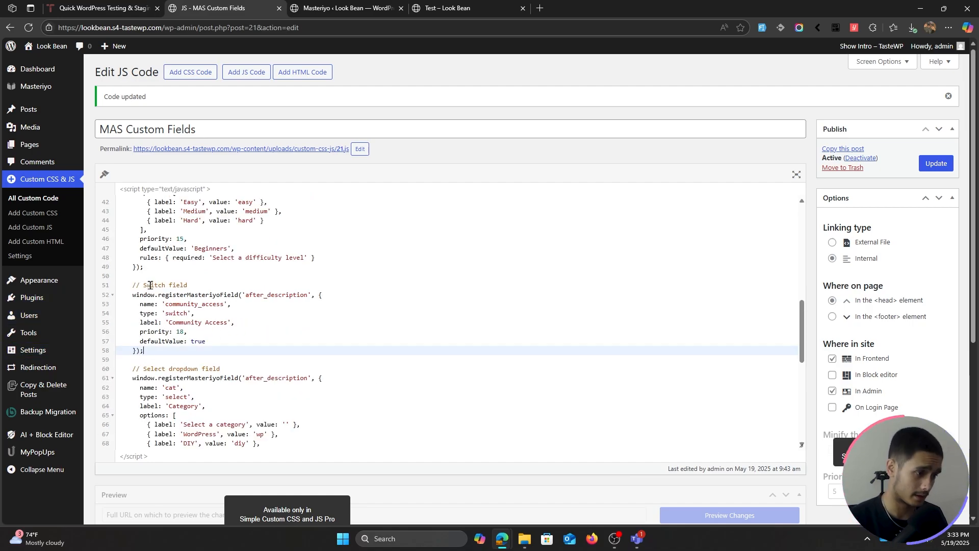
pyautogui.click(136, 351)
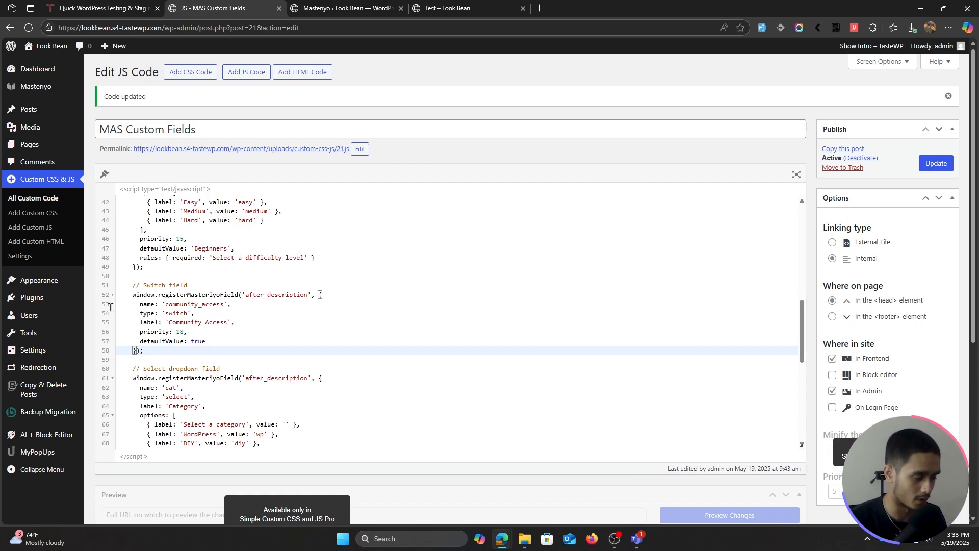
pyautogui.write('"Curriculum.Lesson"')
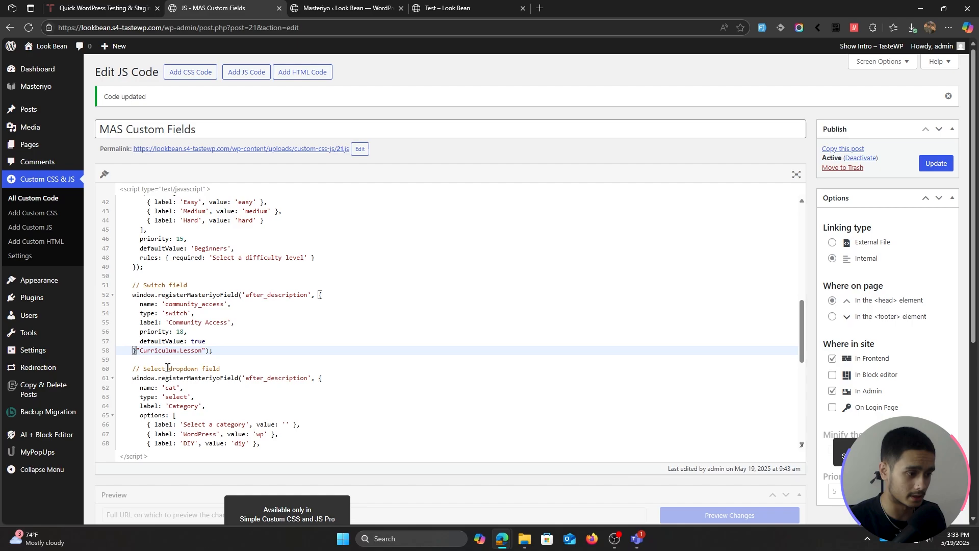
pyautogui.write(',')
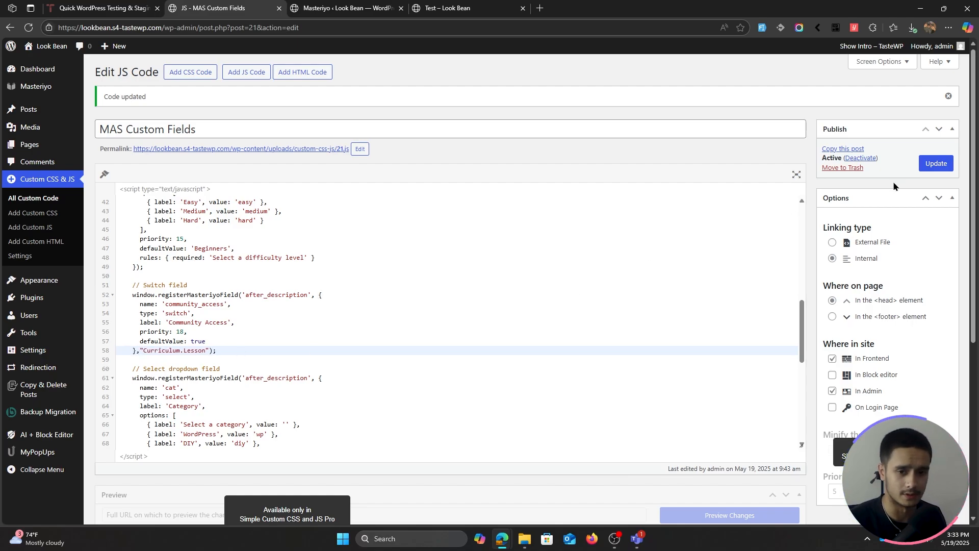
pyautogui.click(924, 162)
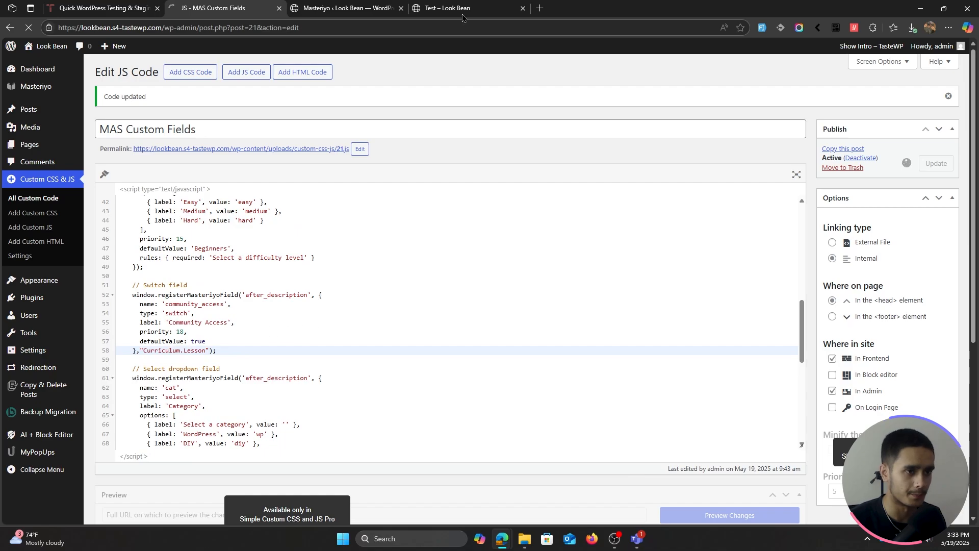
# Reload the lesson editor and test the Community Access switch by toggling it off and back on.
pyautogui.hotkey('ctrl', 'Tab')
pyautogui.press('F5')
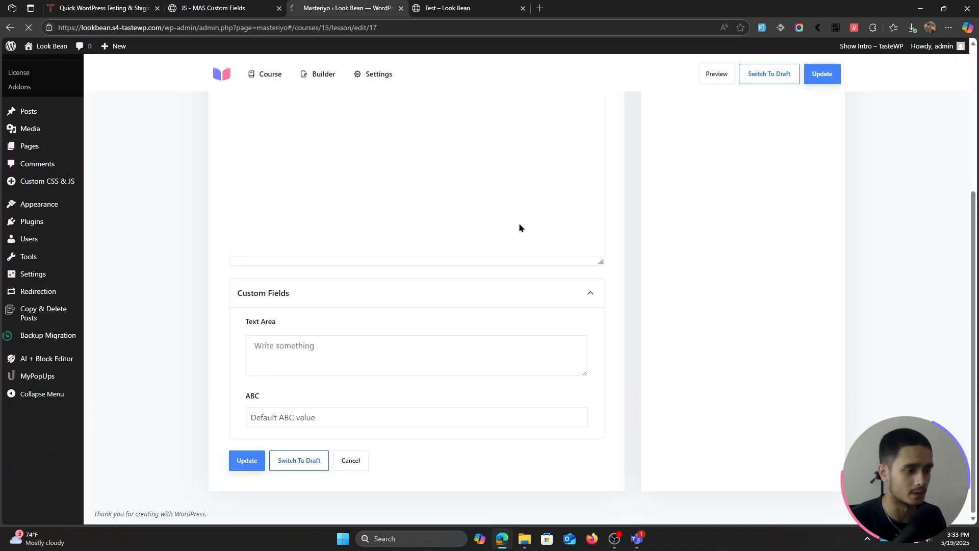
pyautogui.scroll(-3, 373, 260)
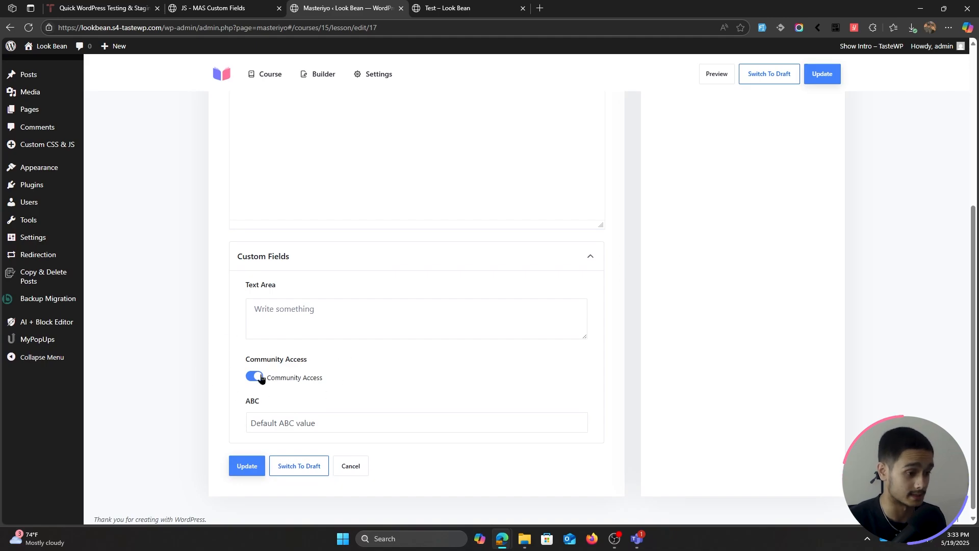
pyautogui.click(253, 377)
pyautogui.click(252, 377)
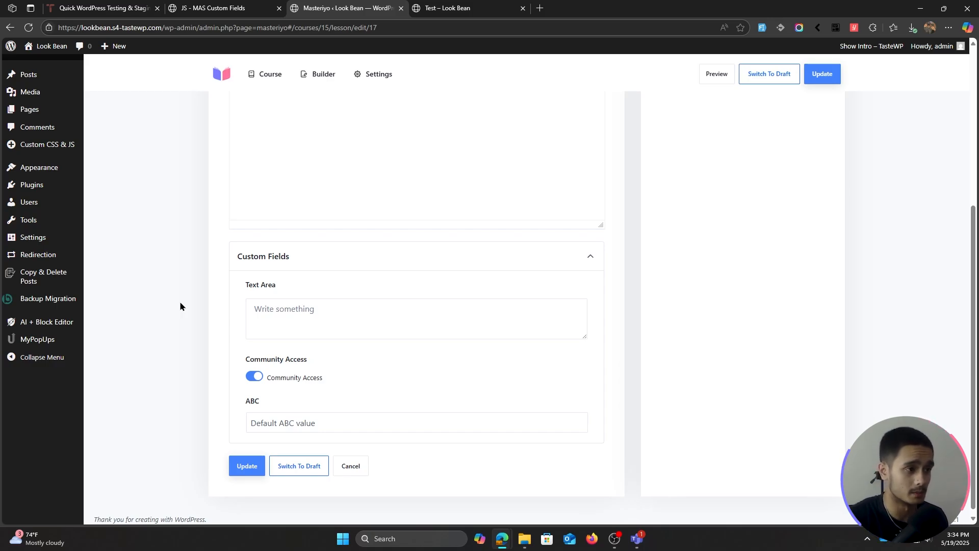
# Return to the Test course's details and check which fields its Custom Fields section contains.
pyautogui.scroll(5, 197, 189)
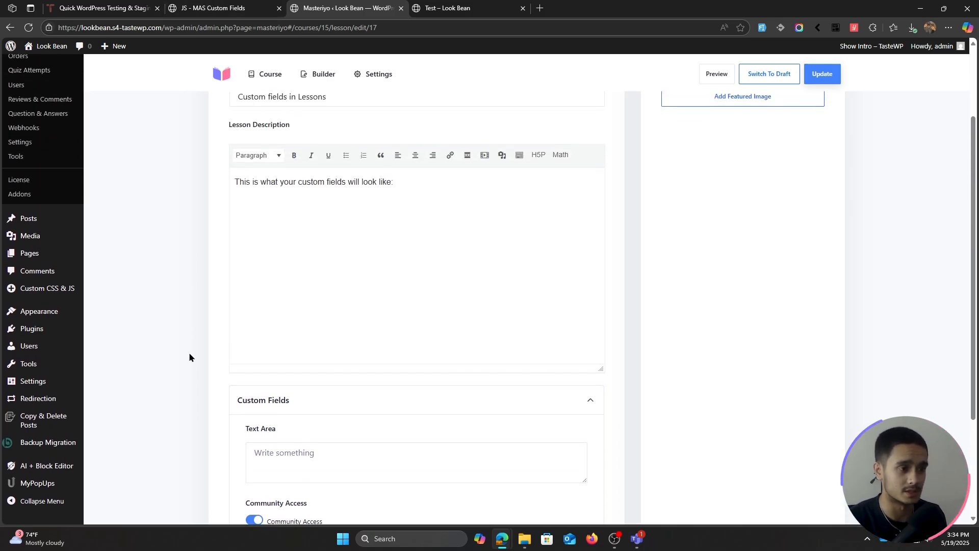
pyautogui.click(265, 76)
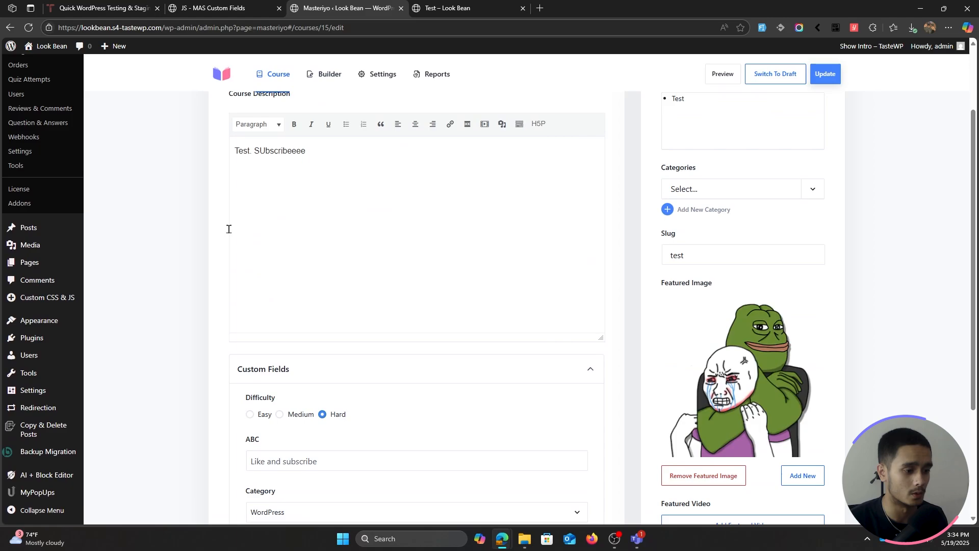
pyautogui.scroll(-3, 219, 237)
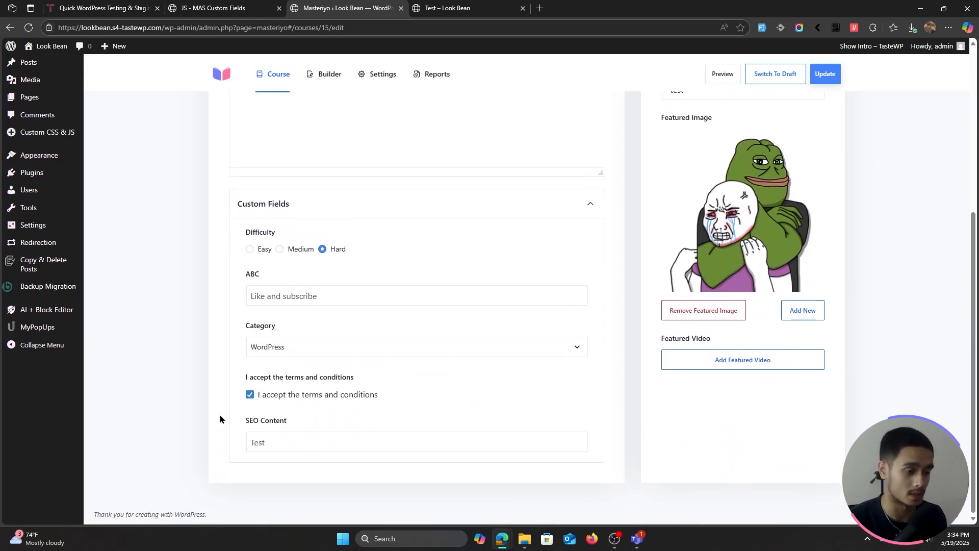
pyautogui.click(236, 7)
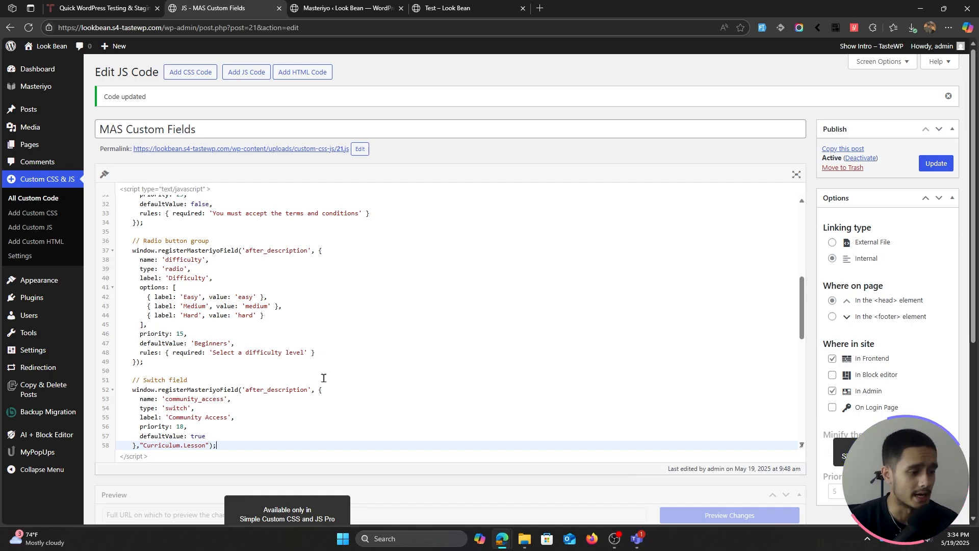
pyautogui.press('Return')
pyautogui.press('Return')
pyautogui.hotkey('ctrl', 'v')
pyautogui.click(237, 355)
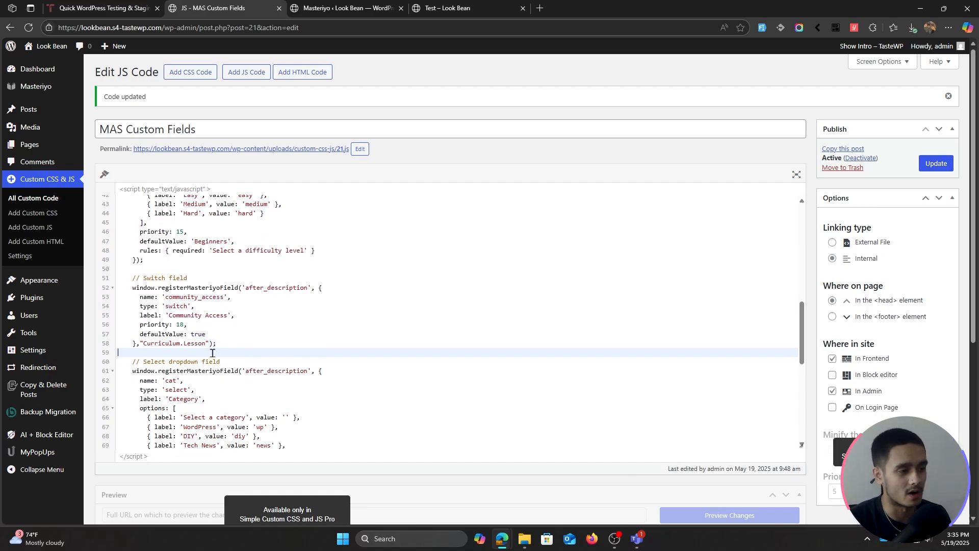
pyautogui.click(232, 344)
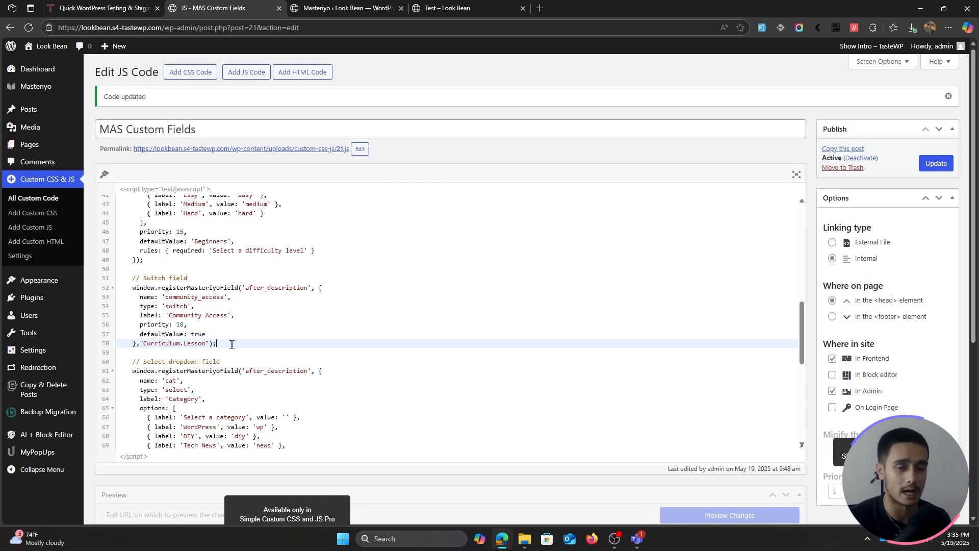
# Open masteriyo.com/support in a new browser tab, review the support options and open the live chat.
pyautogui.click(546, 12)
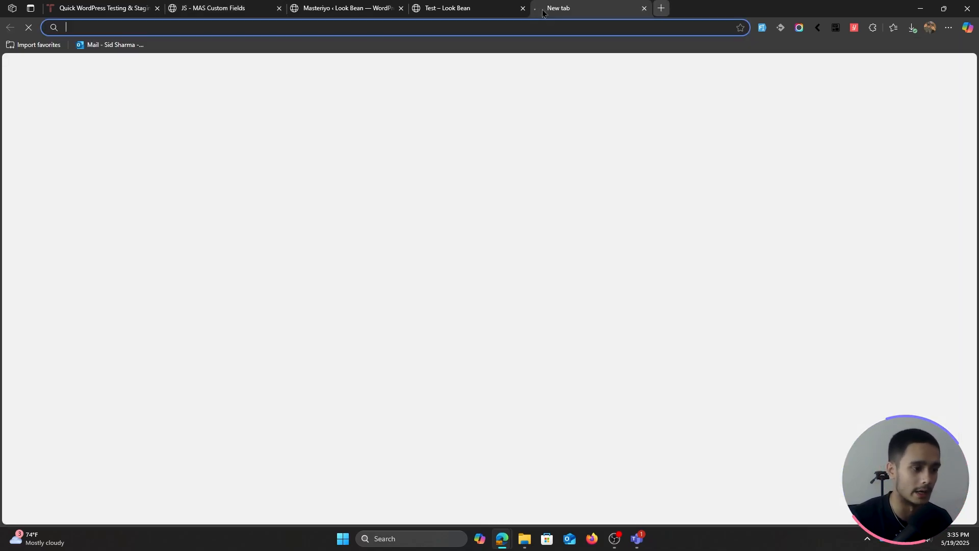
pyautogui.write('masteriyo.com/support')
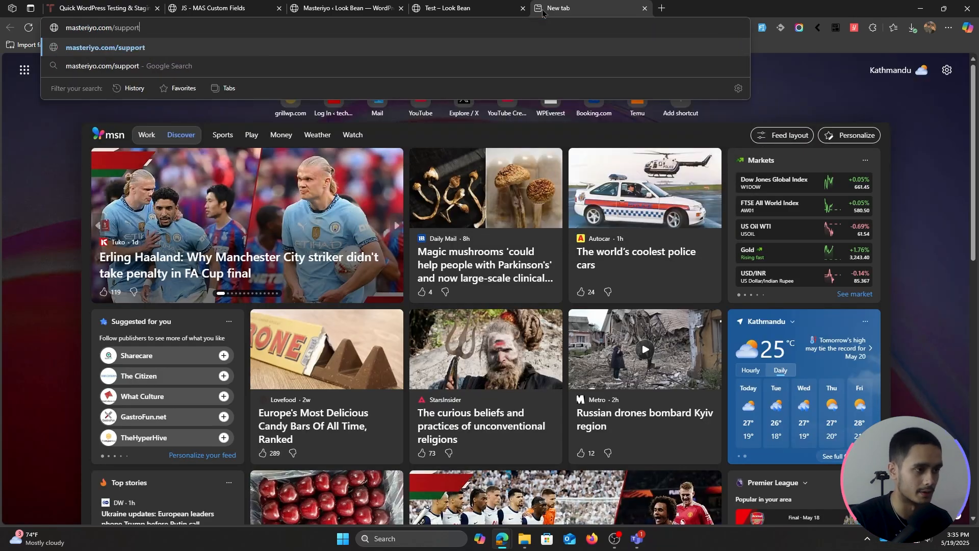
pyautogui.press('Return')
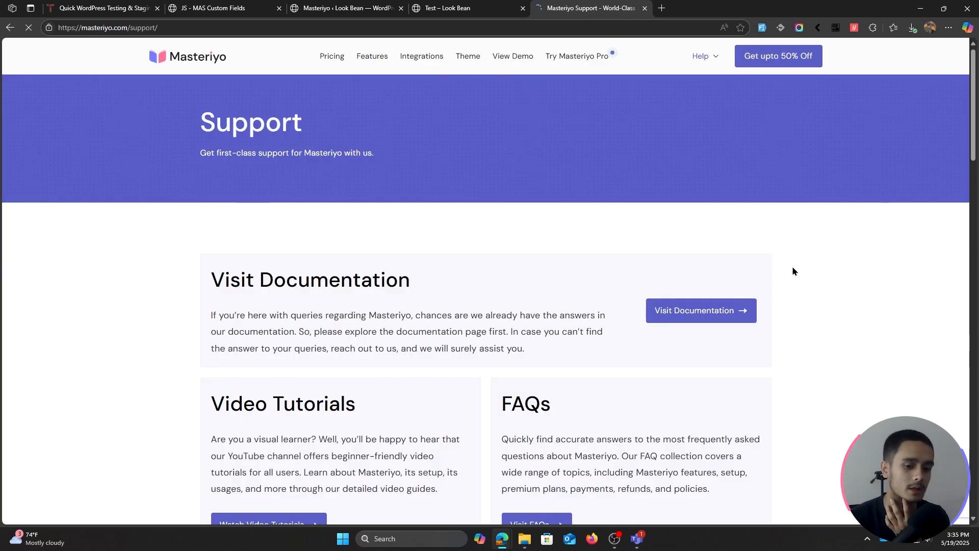
pyautogui.scroll(-5, 793, 270)
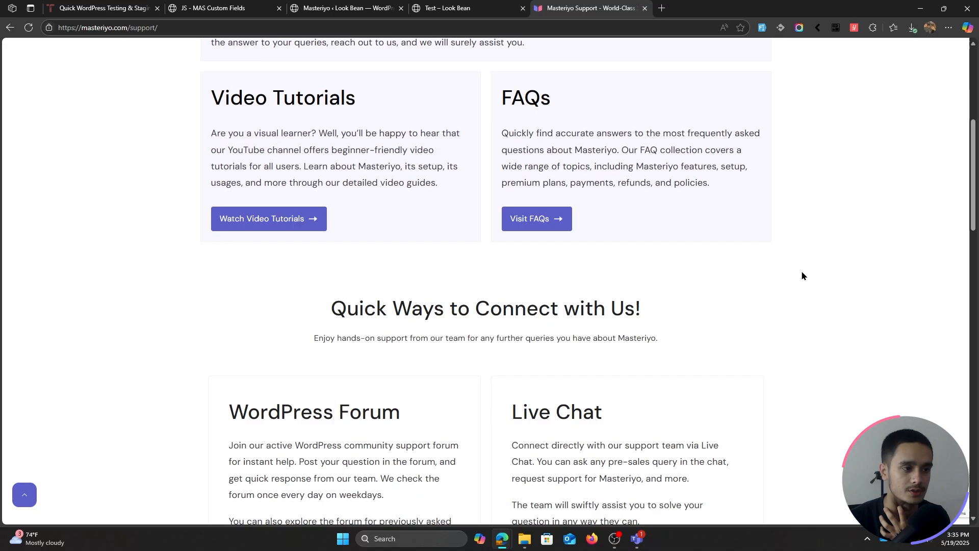
pyautogui.scroll(2, 804, 272)
pyautogui.scroll(-8, 803, 272)
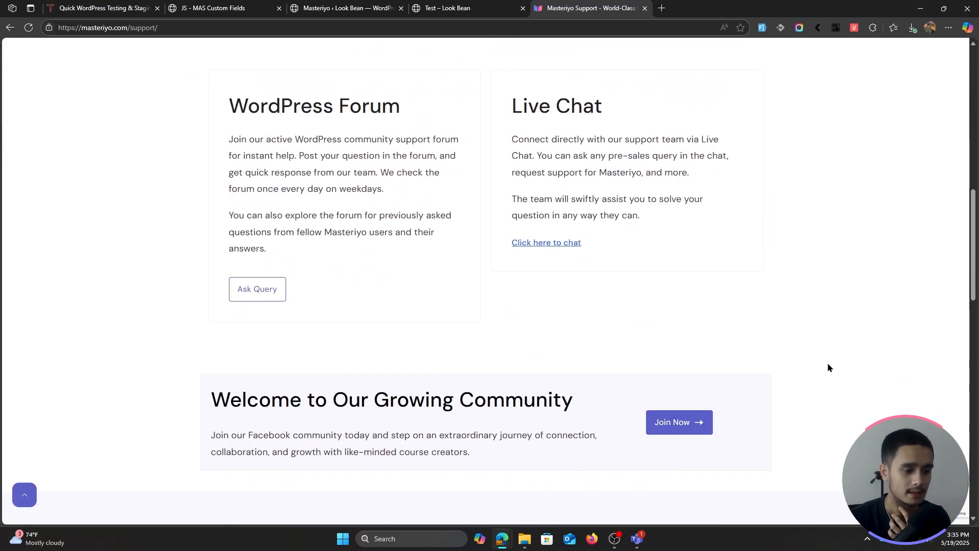
pyautogui.click(573, 244)
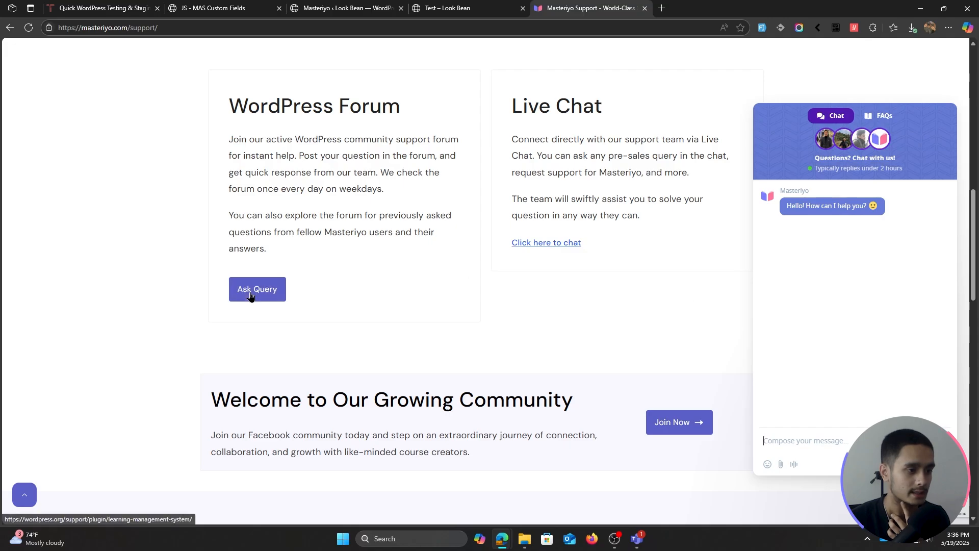
# Examine the "Reach Out to Us" query form on the Masteriyo support page through to its submission area.
pyautogui.scroll(3, 499, 332)
pyautogui.scroll(-6, 498, 331)
pyautogui.scroll(-6, 498, 332)
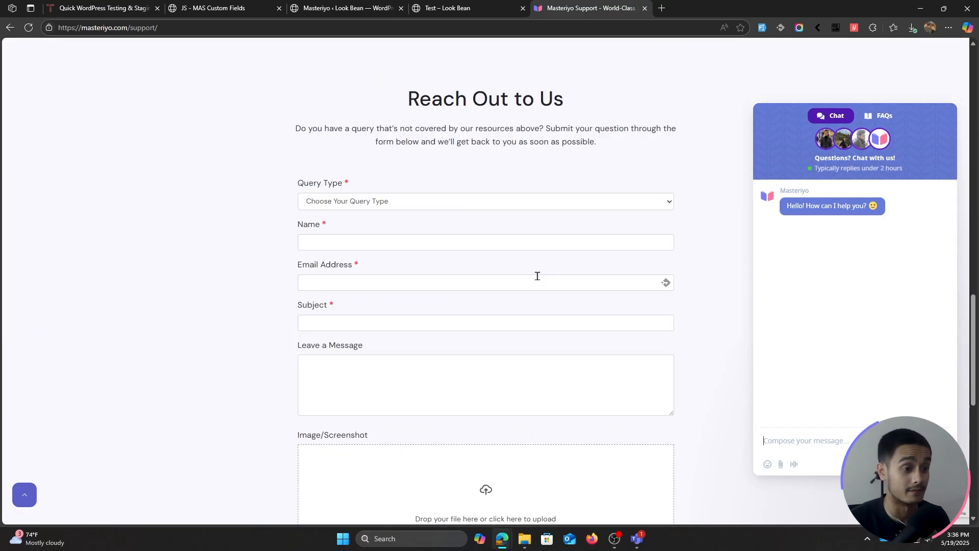
pyautogui.scroll(-3, 435, 305)
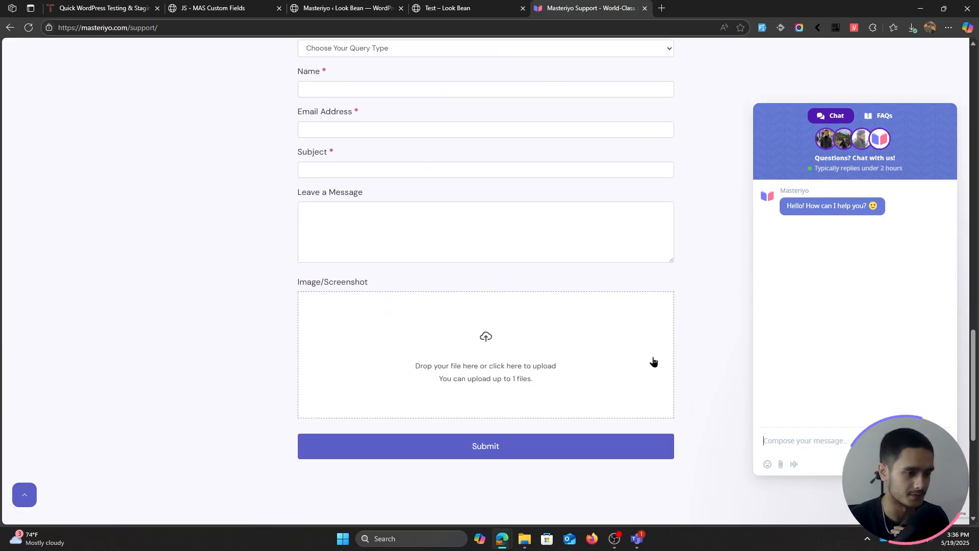